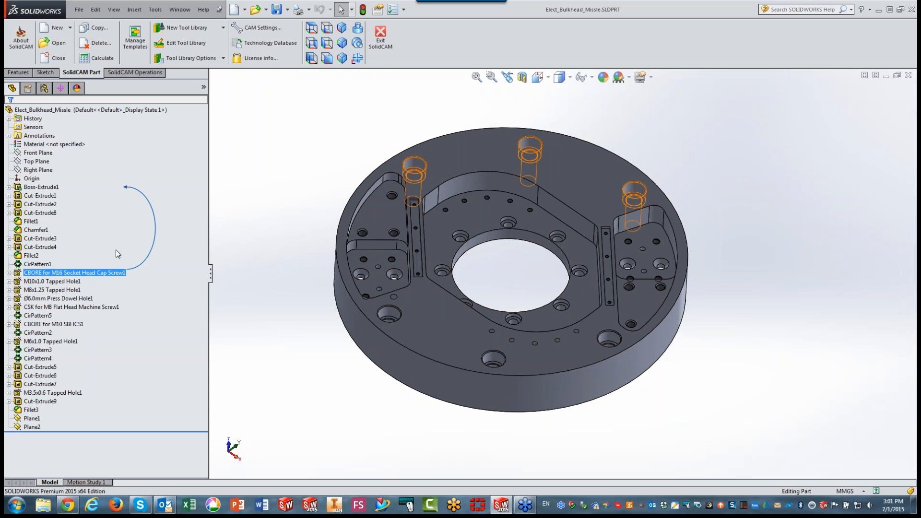
Create an external SolidCAM milling part from the Elect_Bulkhead_Missle model in metric units
click(18, 72)
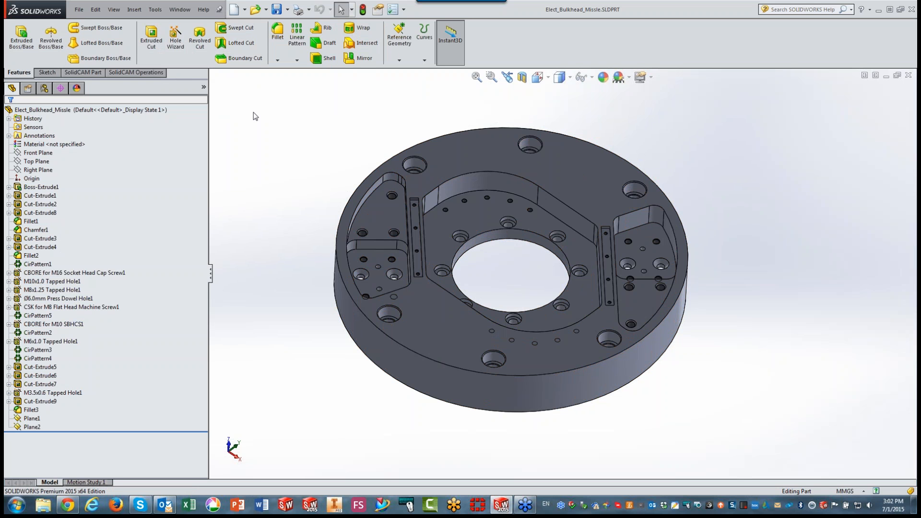
click(83, 73)
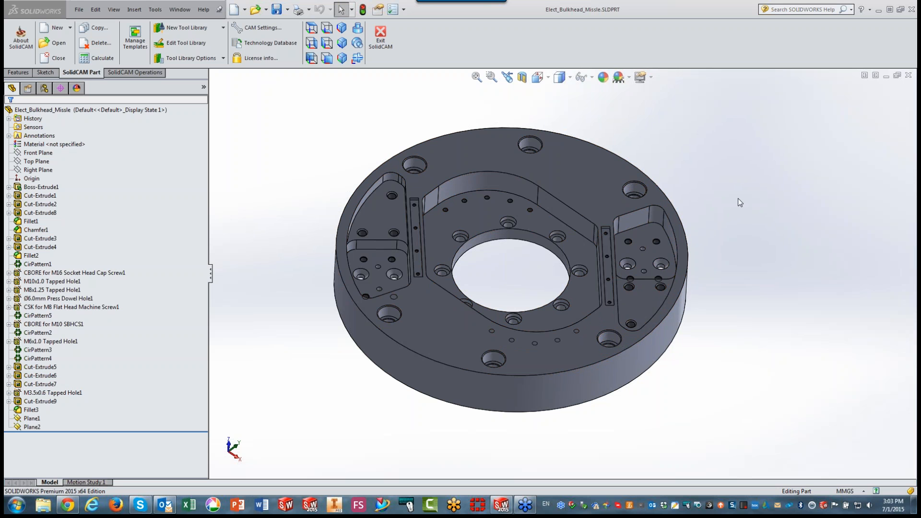
click(63, 32)
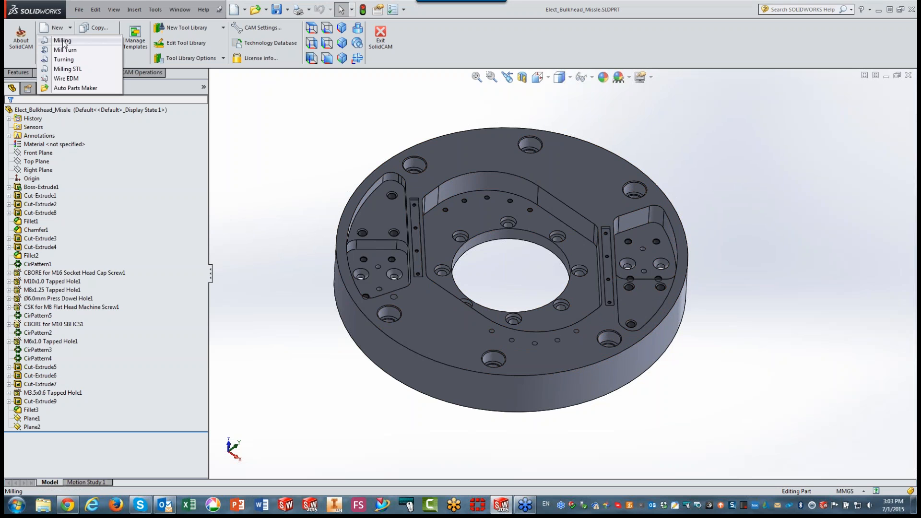
click(64, 41)
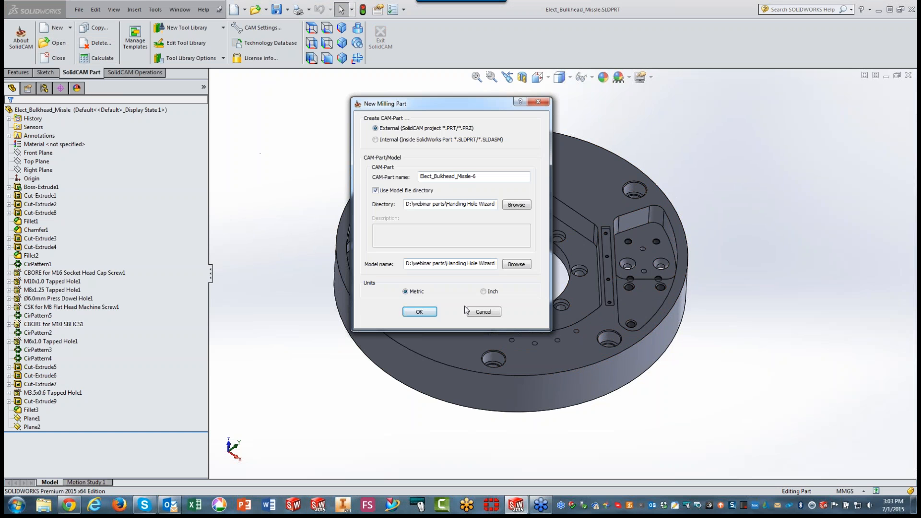
click(418, 312)
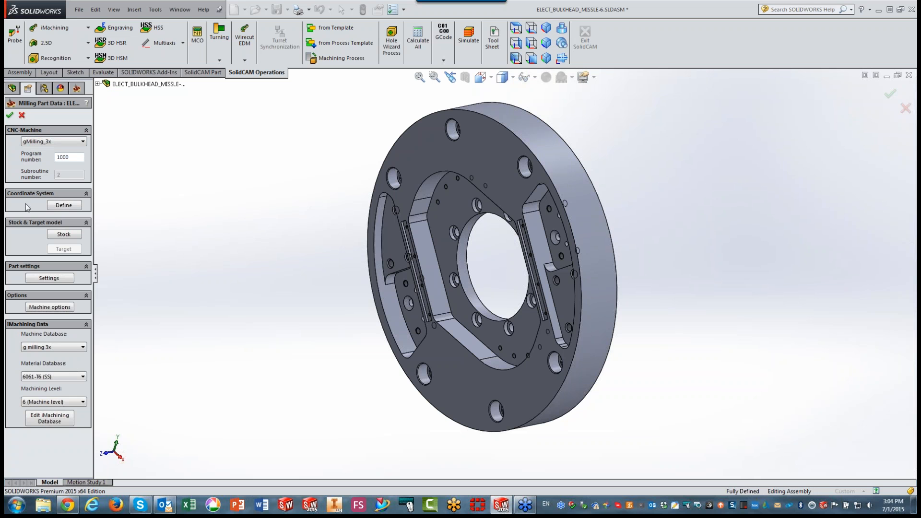
Define machine coordinate system 1 on the part's top face with its origin at the top center of the model
click(61, 205)
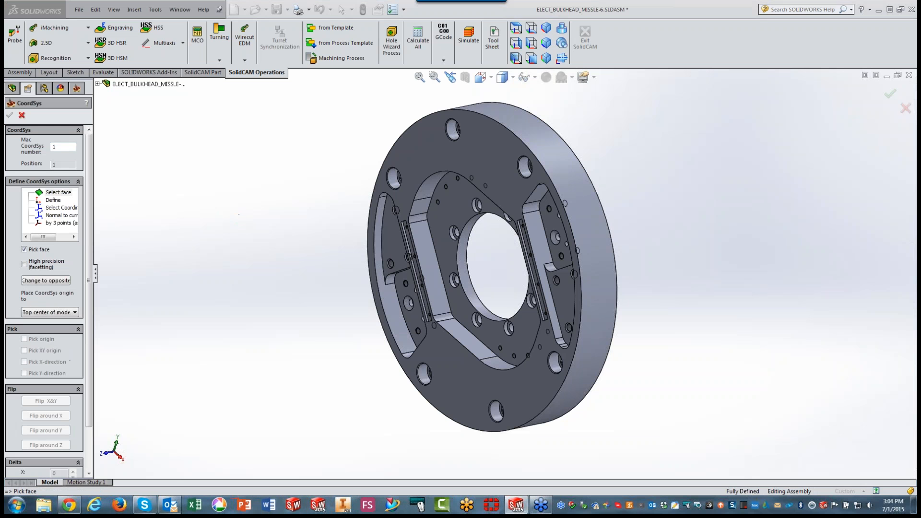
click(429, 160)
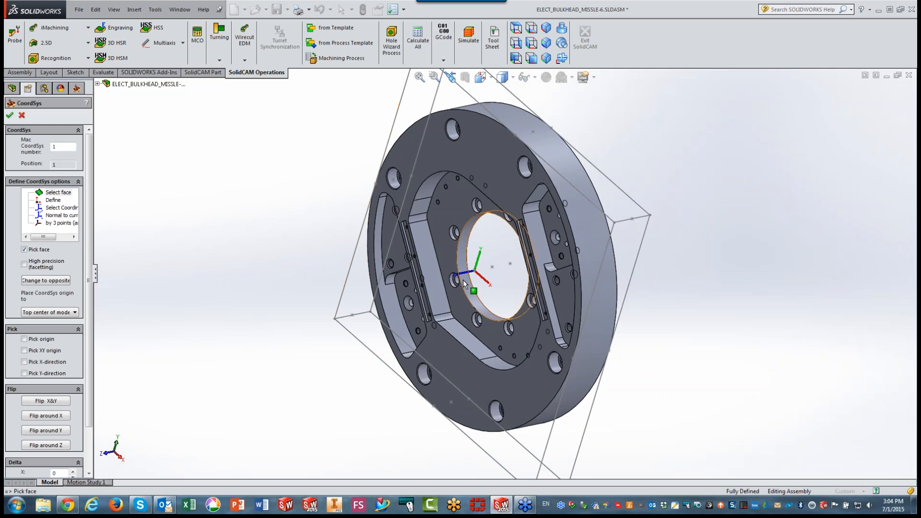
click(9, 115)
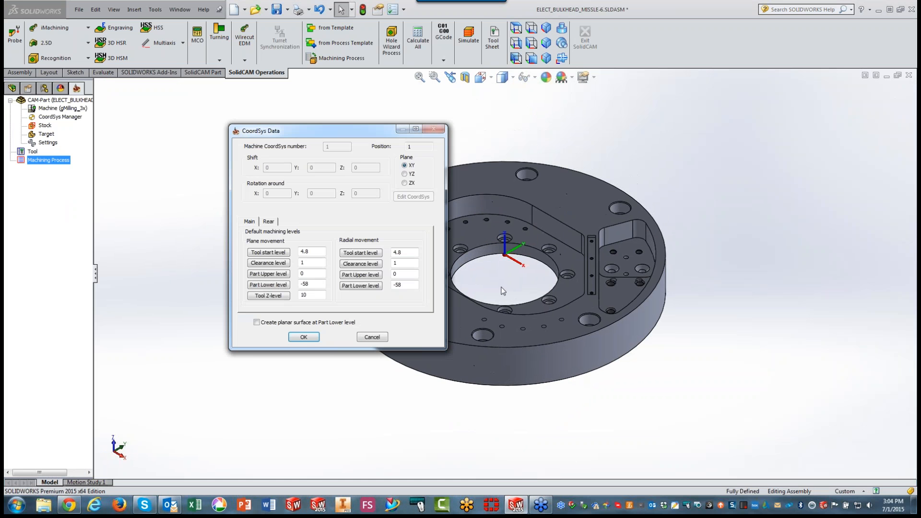
click(303, 337)
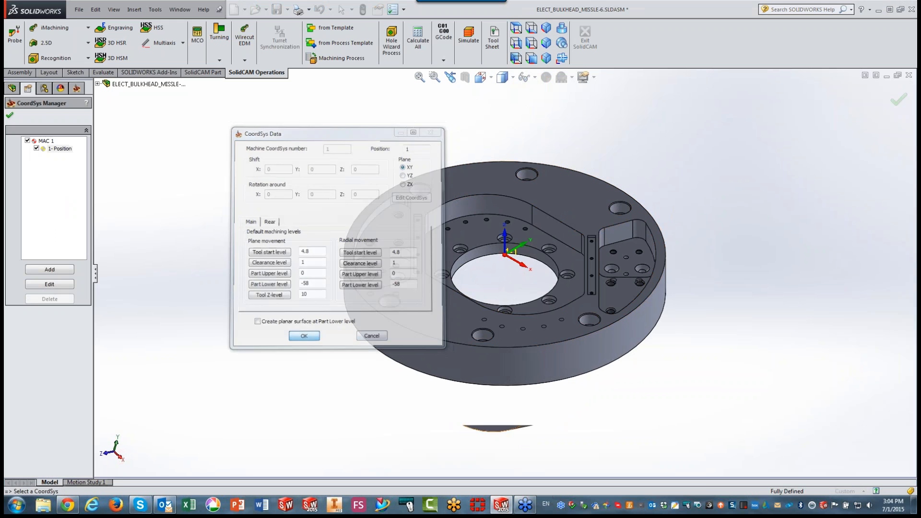
click(10, 116)
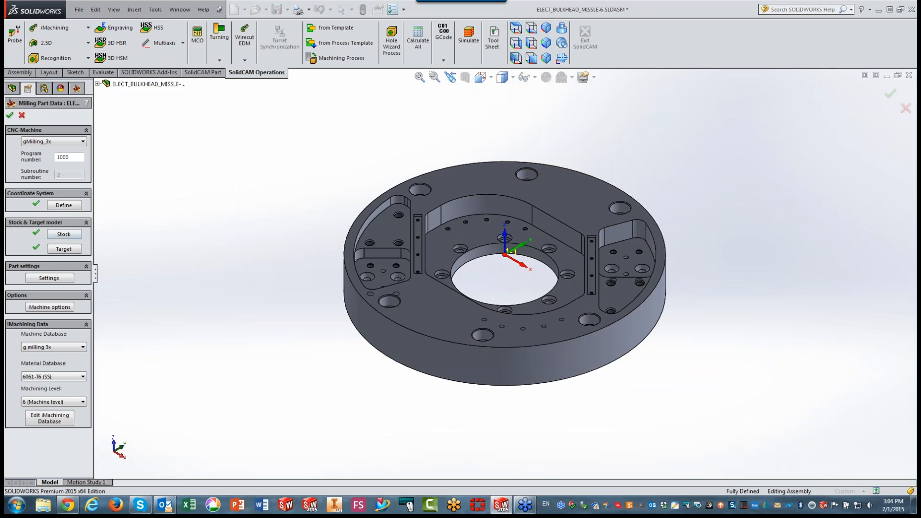
Check the box stock around the part without altering it and accept the milling part data
click(70, 237)
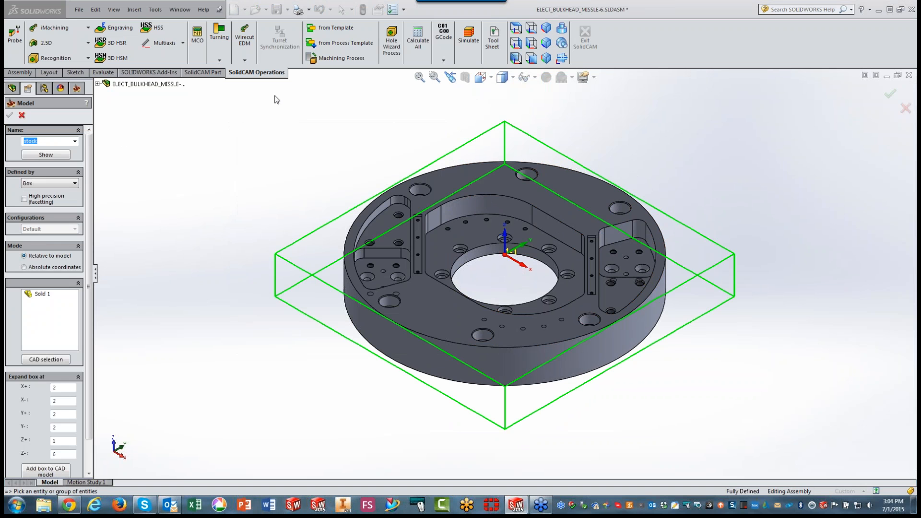
click(21, 115)
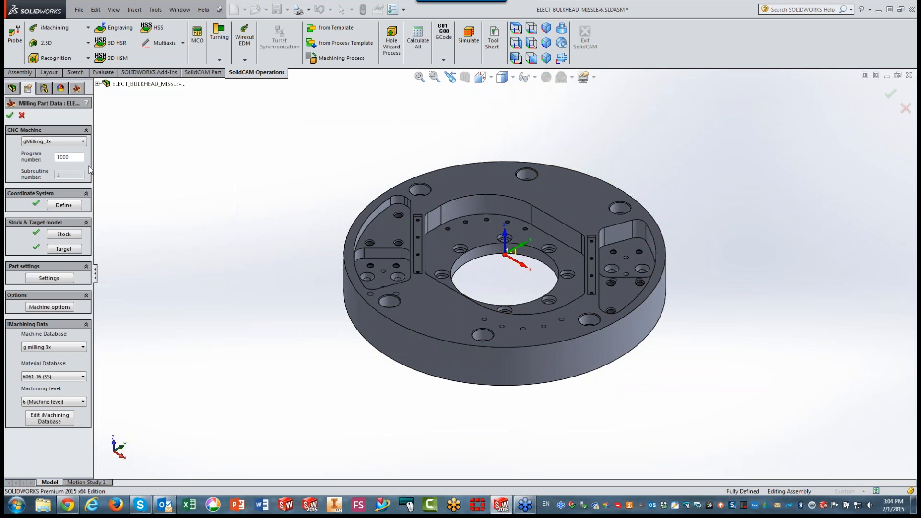
click(9, 115)
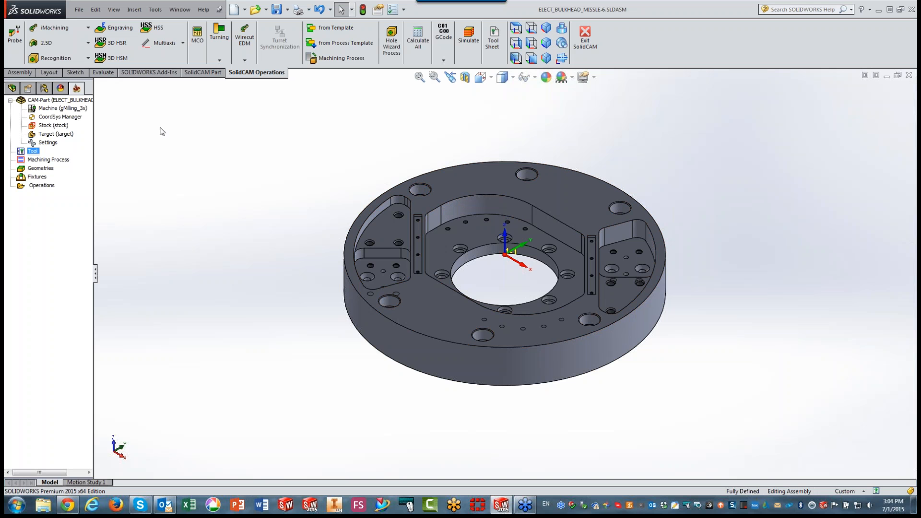
Add a face milling operation and base its box geometry on the target model
click(53, 45)
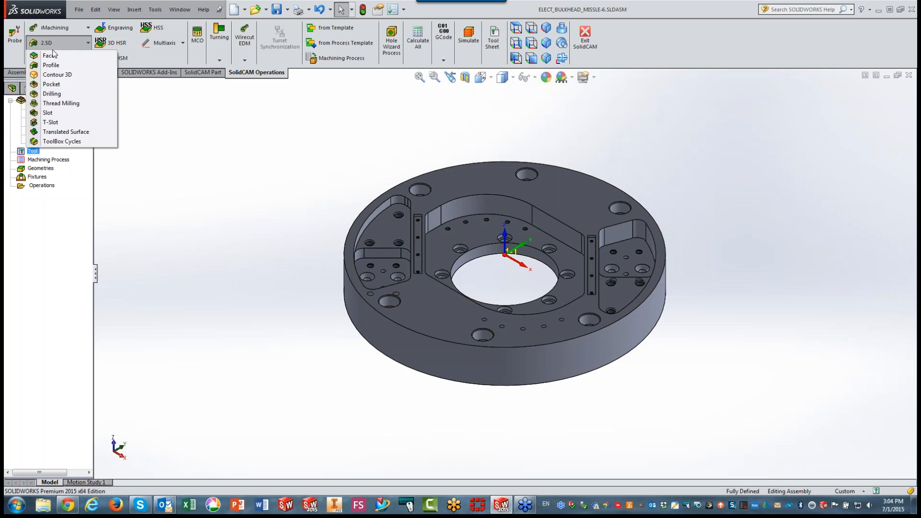
click(53, 54)
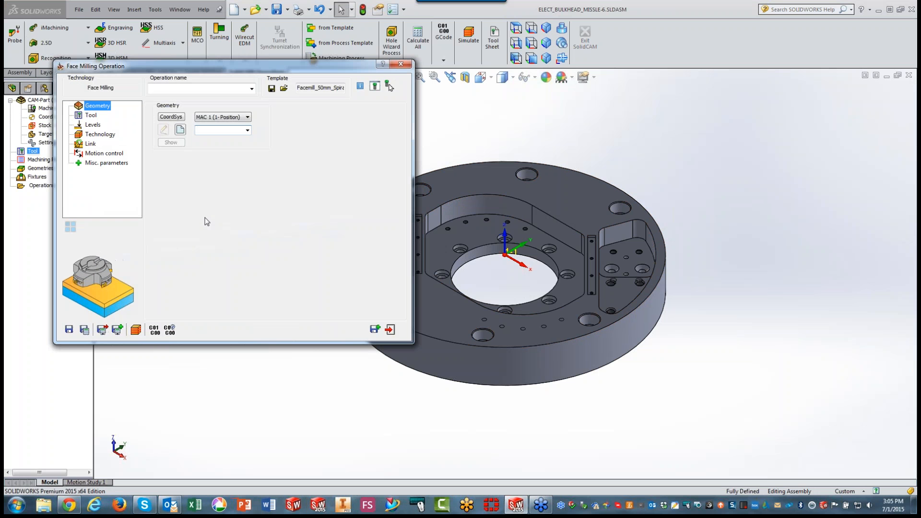
click(181, 131)
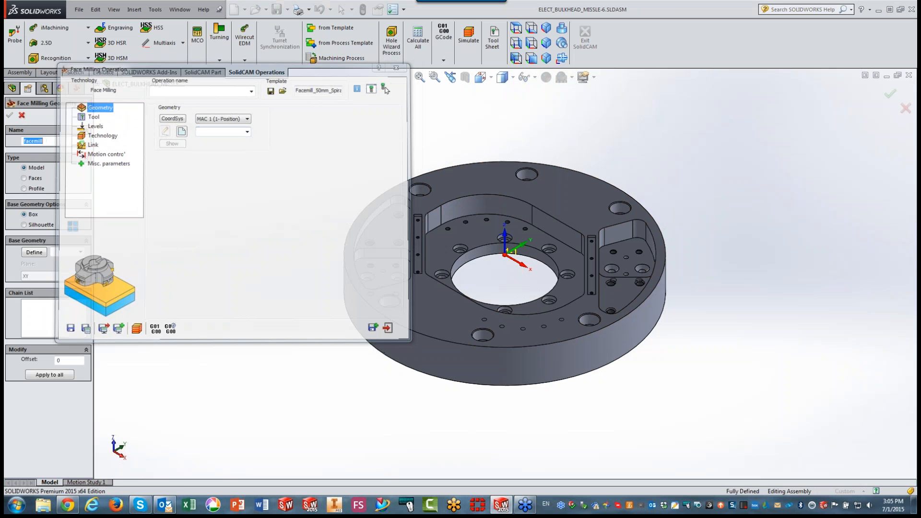
click(81, 252)
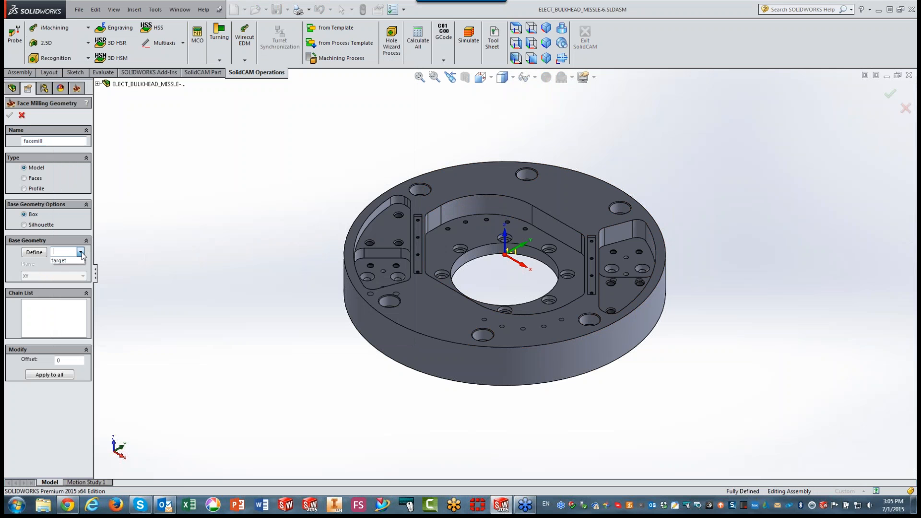
click(65, 260)
Set the face milling chain's offset to 2 and accept the geometry
click(58, 375)
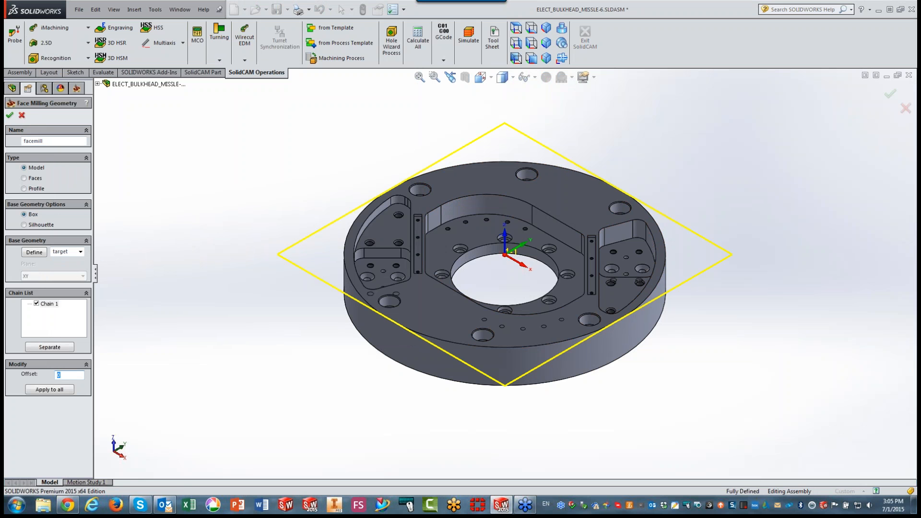
text(2)
key(Tab)
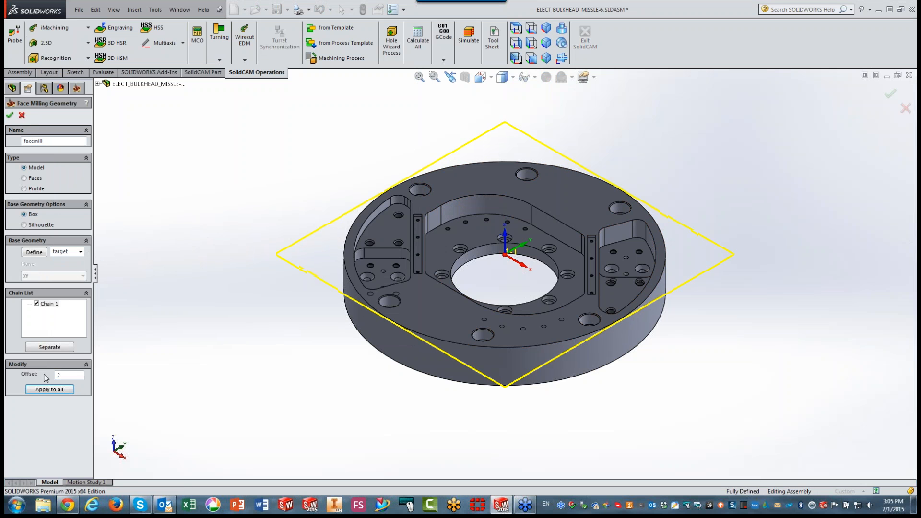
click(10, 115)
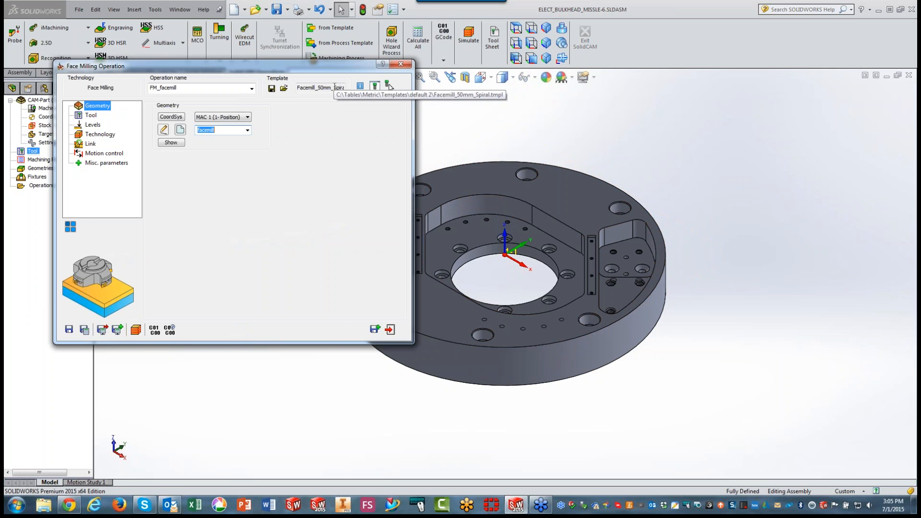
Check the face milling tool and technology settings, save and calculate the operation, and hide its toolpath
click(91, 115)
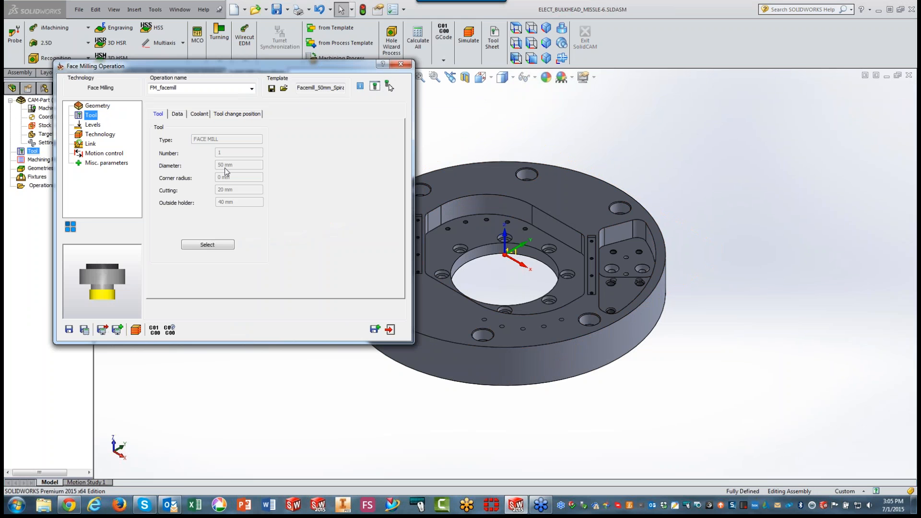
click(95, 137)
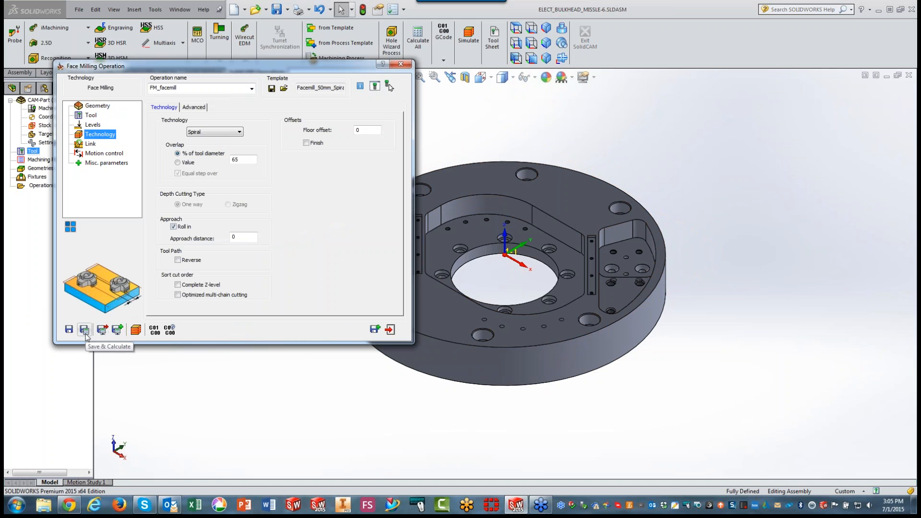
click(85, 334)
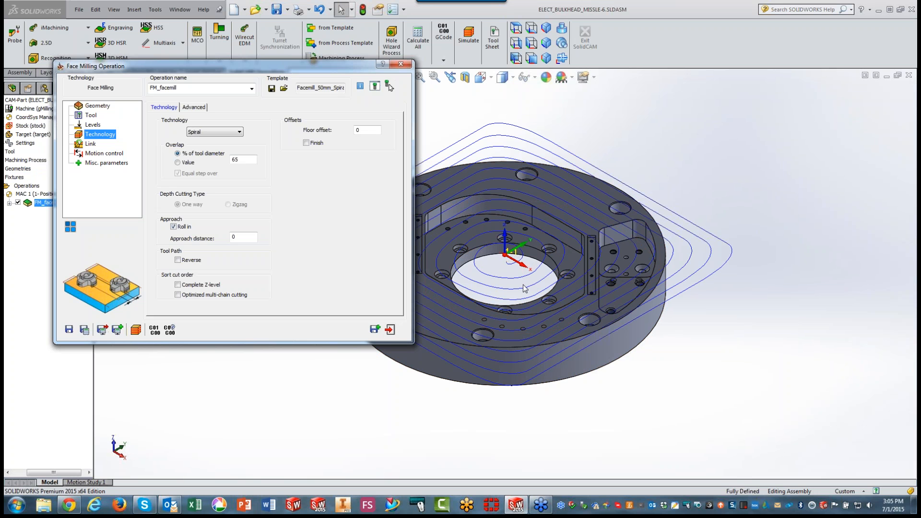
click(390, 331)
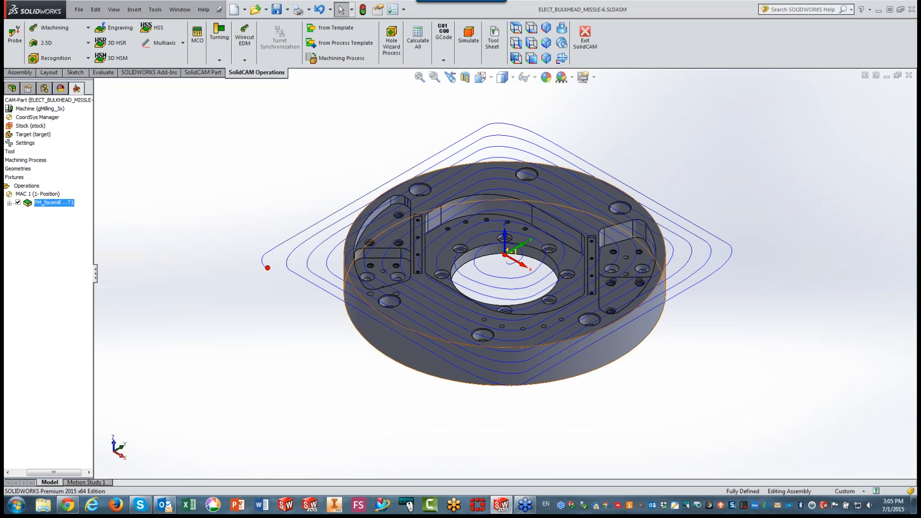
click(18, 202)
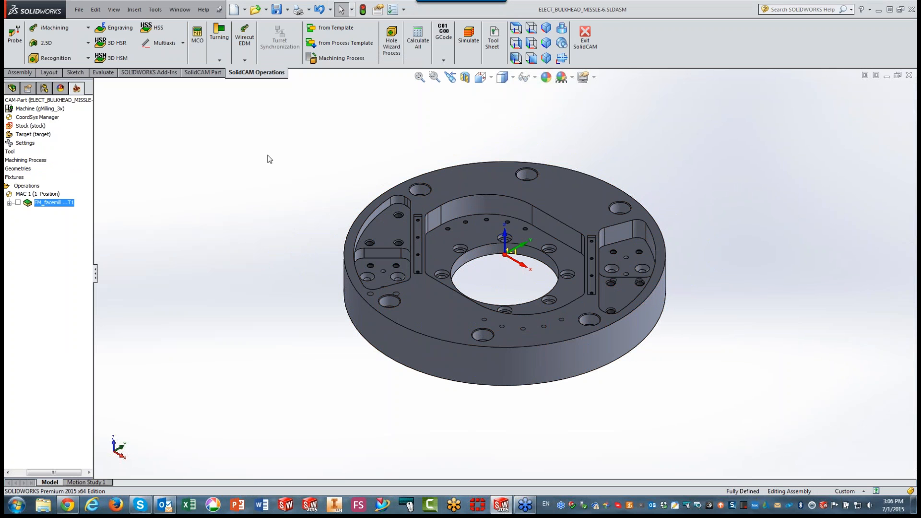
Start a 3D iMachining operation on the target model and add a new end mill for it
click(57, 29)
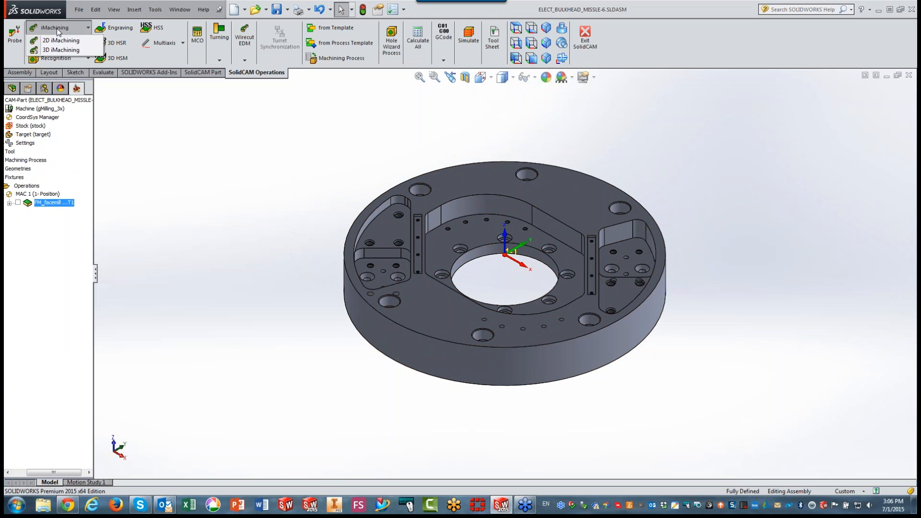
click(60, 50)
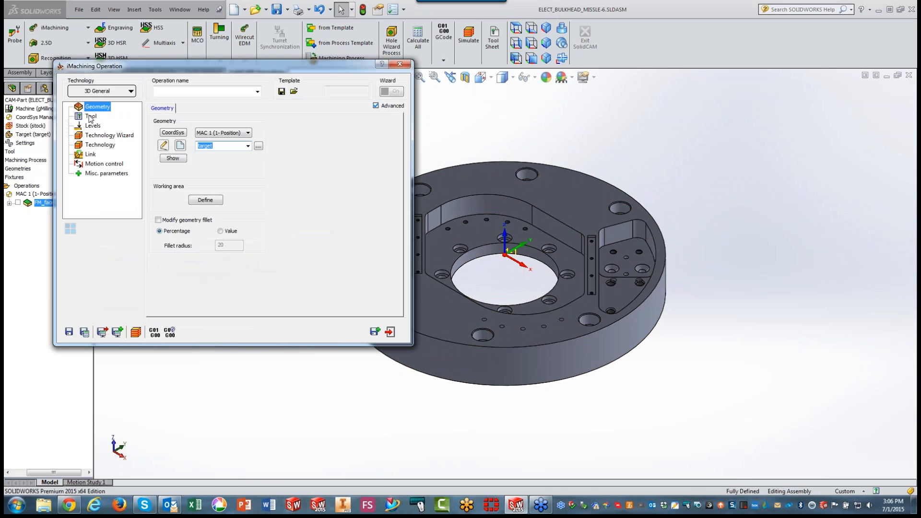
click(90, 117)
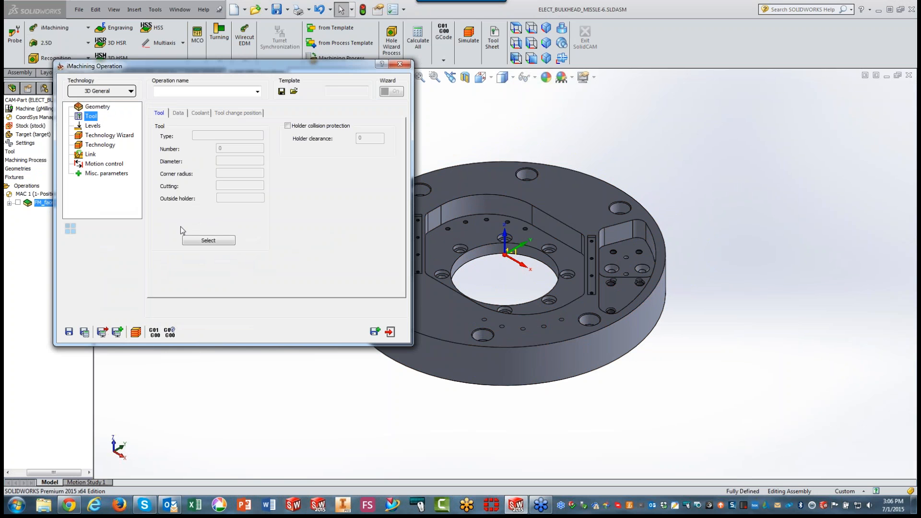
click(208, 240)
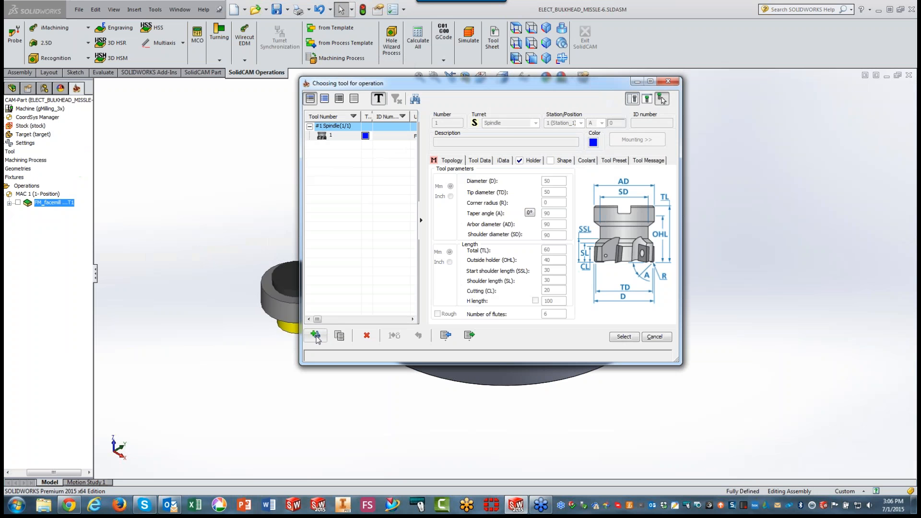
click(315, 335)
click(445, 147)
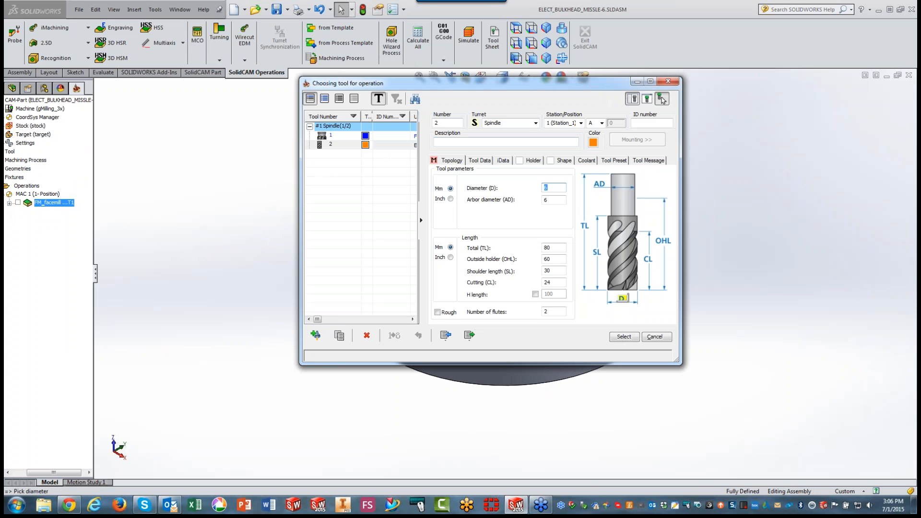
Set the new end mill's diameter to 20 mm and its arbor diameter to 19 mm
click(558, 198)
drag(557, 199, 481, 219)
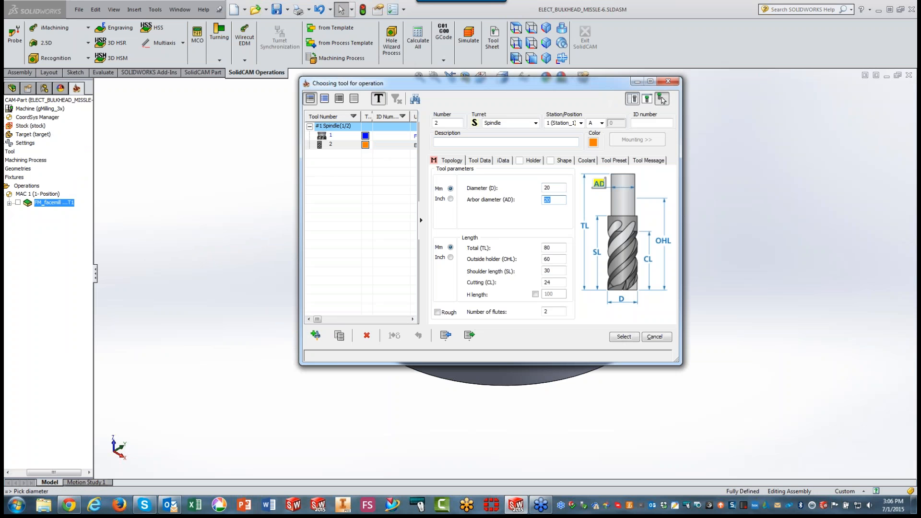
key(BackSpace)
Set the end mill's total length to 120 mm, outside holder length to 70 mm, shoulder and cutting lengths to 40 mm, and assign it
double_click(554, 247)
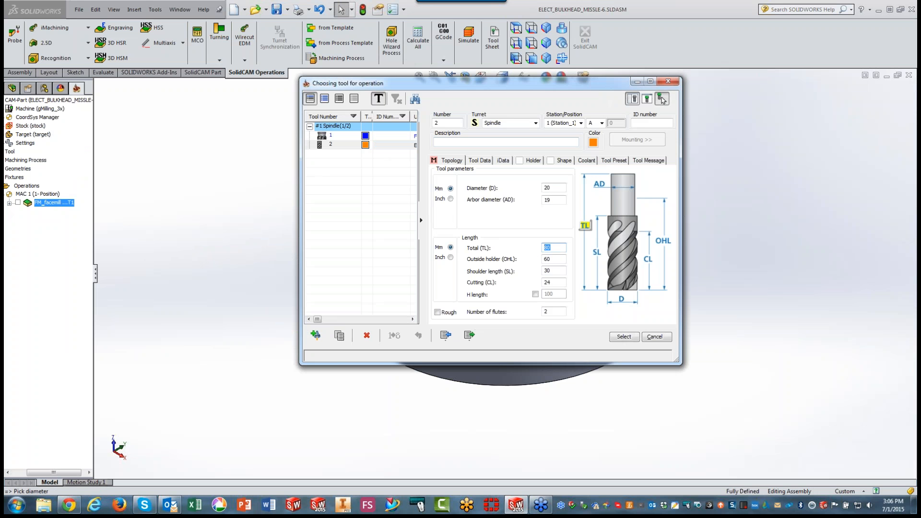
text(120)
drag(553, 261, 488, 266)
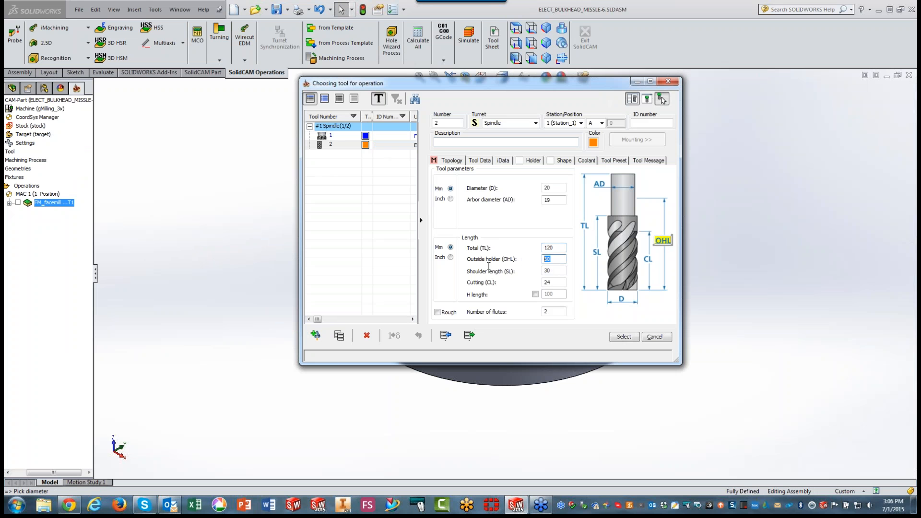
text(70)
double_click(547, 271)
text(40)
double_click(547, 282)
text(40)
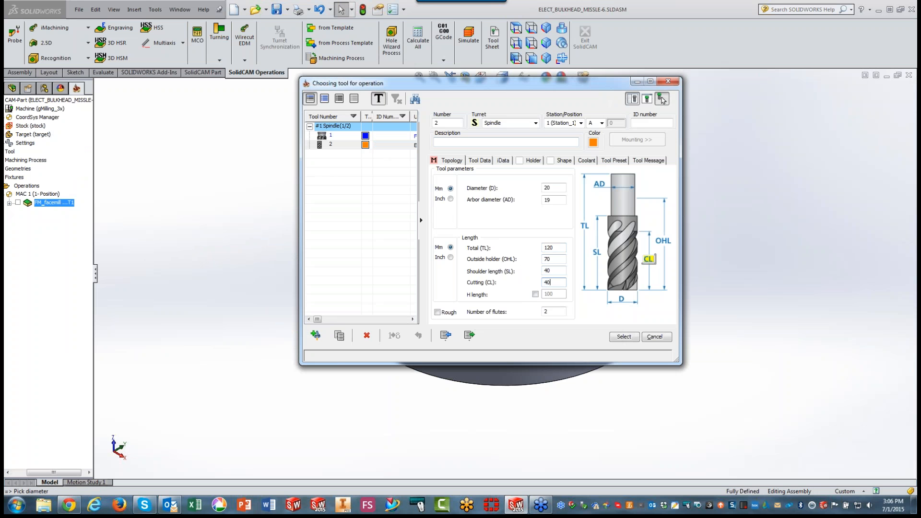
double_click(547, 311)
click(624, 336)
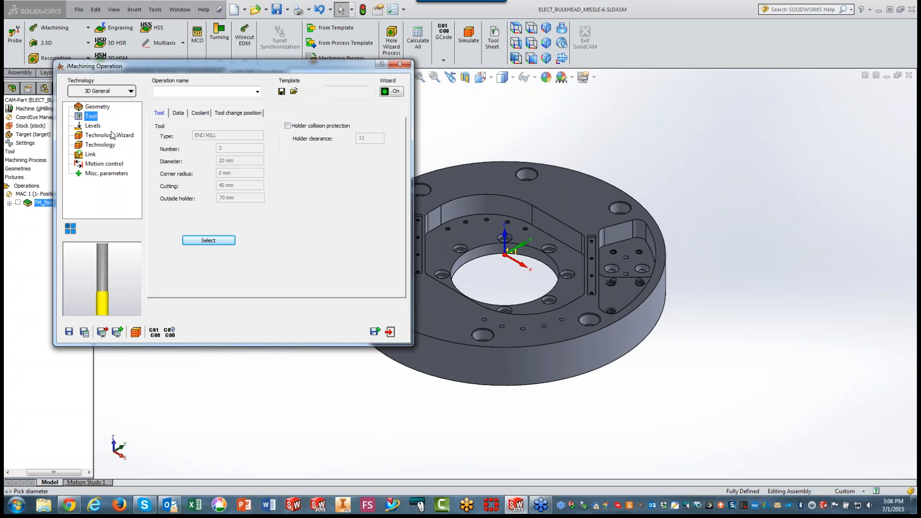
Switch the iMachining operation's technology to 3D Prismatic and check its levels, cutting conditions and technology settings
click(86, 92)
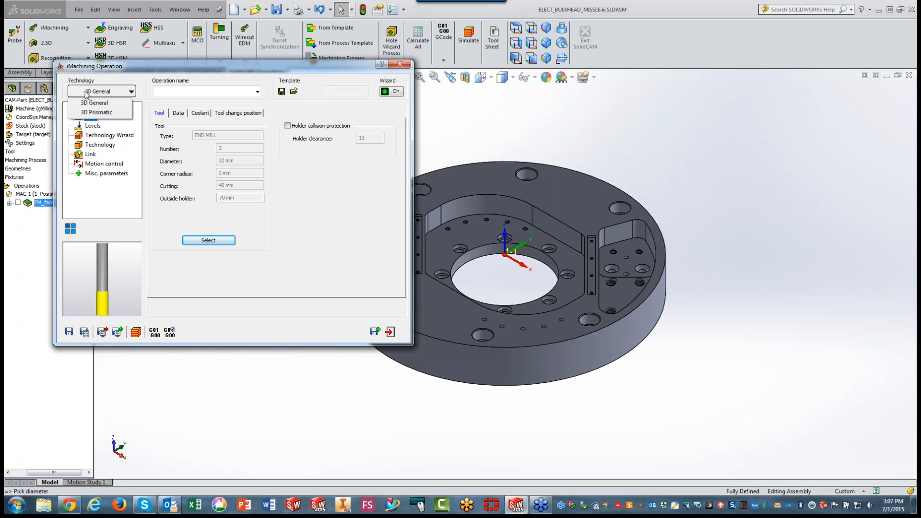
click(110, 112)
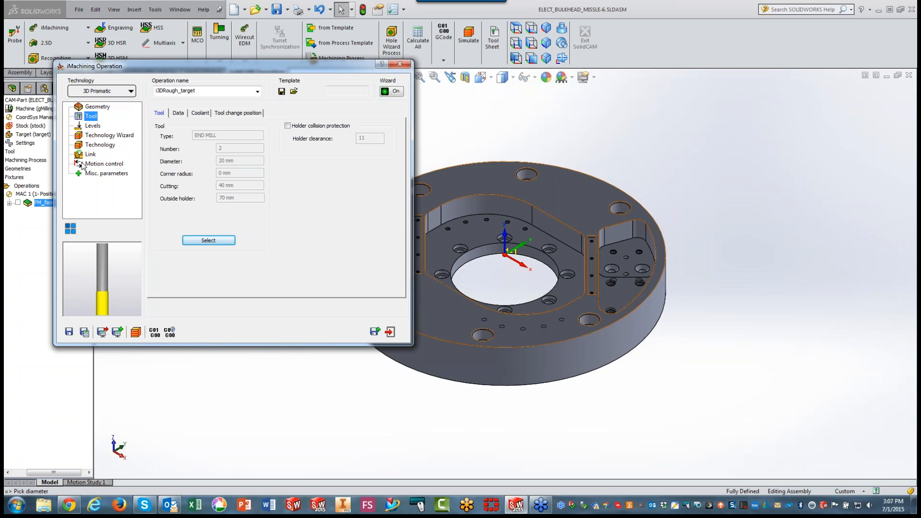
click(93, 125)
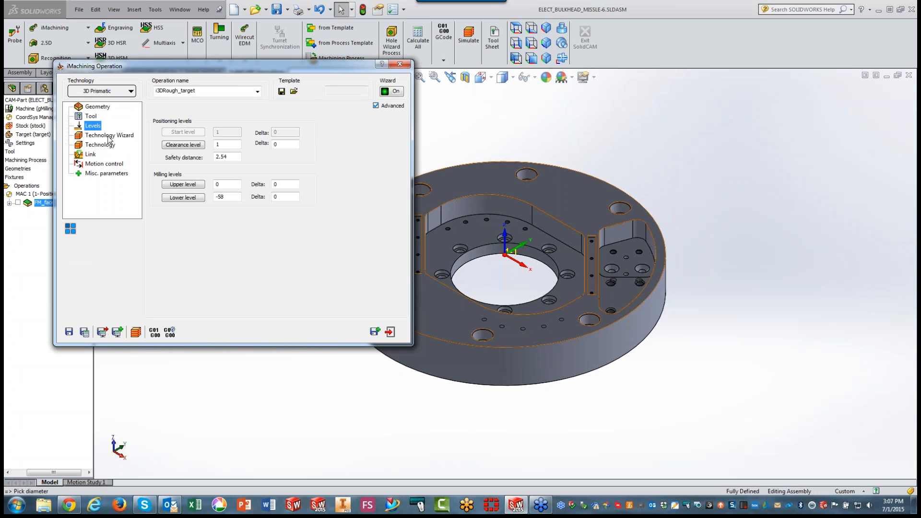
click(109, 136)
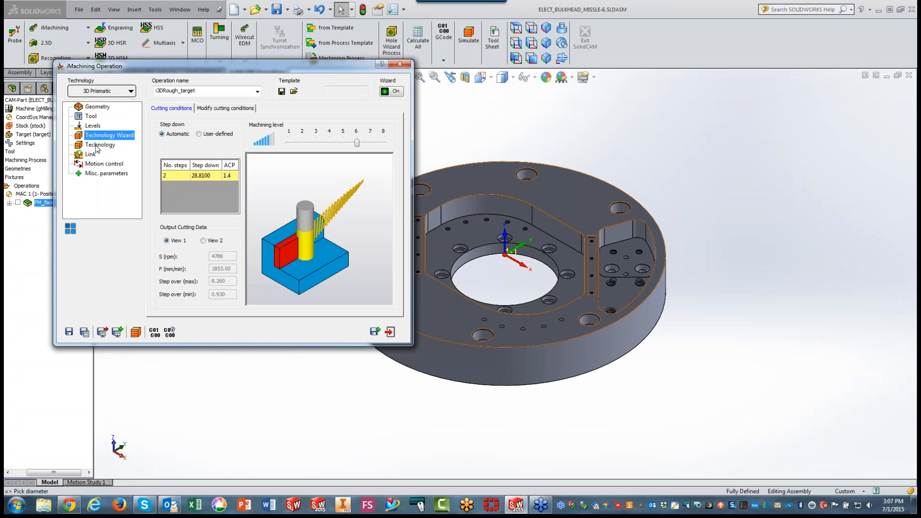
click(99, 145)
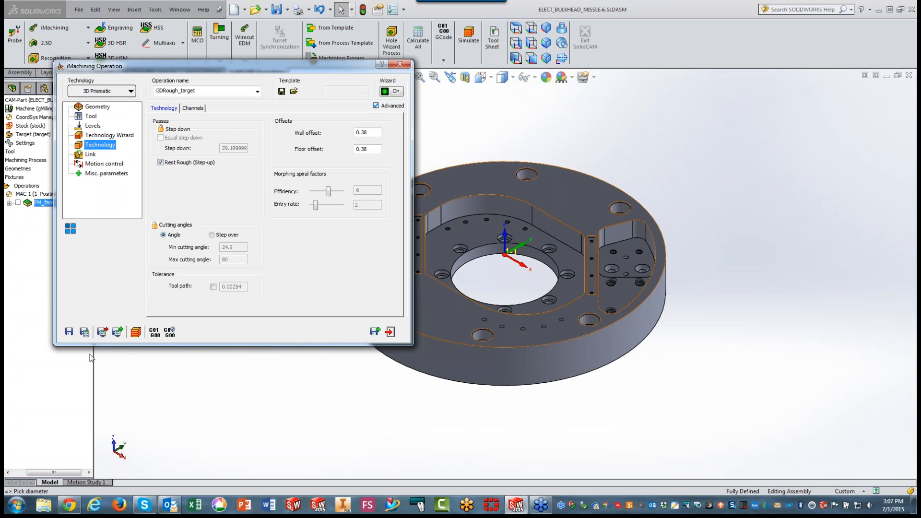
Save and calculate the 3D iMachining roughing operation, exit it and hide its toolpath
click(85, 331)
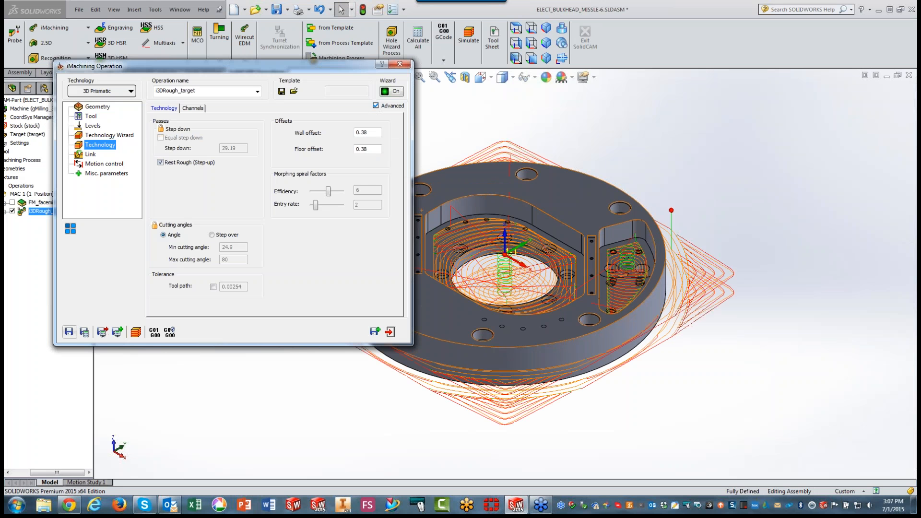
middle_drag(564, 250, 502, 267)
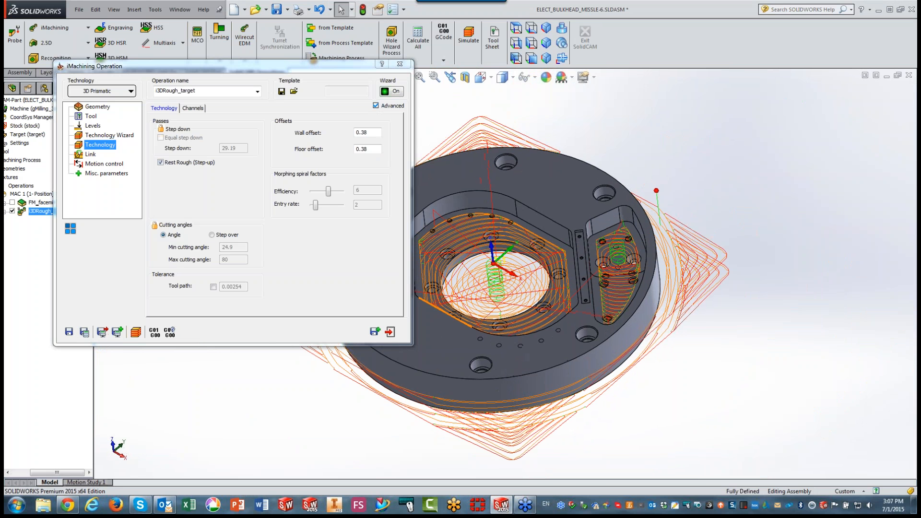
click(390, 332)
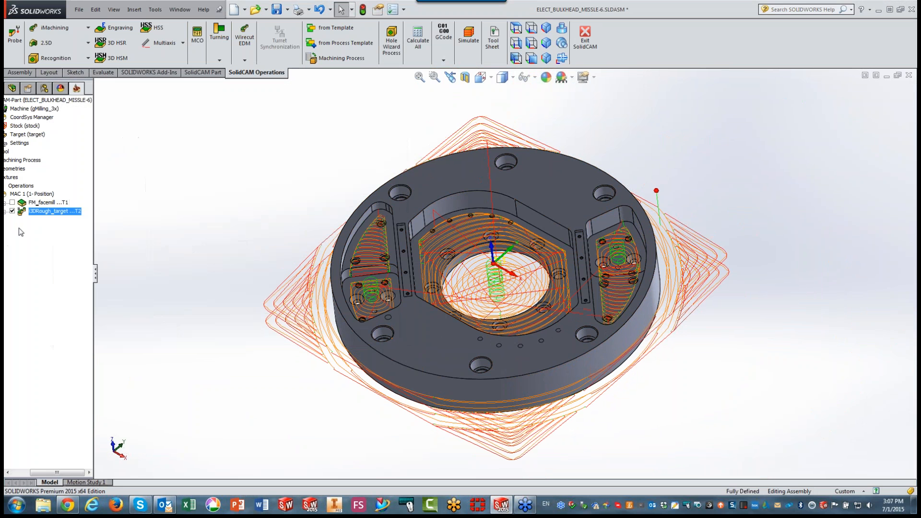
click(12, 211)
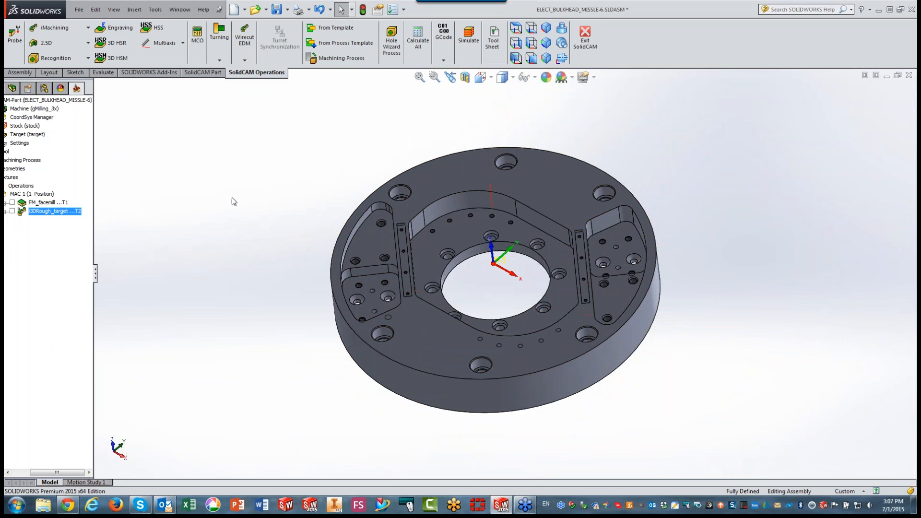
Widen the CAM tree and check the metric Hole Wizard process table in the gMilling_3x machine's general working style
scroll(502, 204, down, 2)
scroll(500, 209, up, 3)
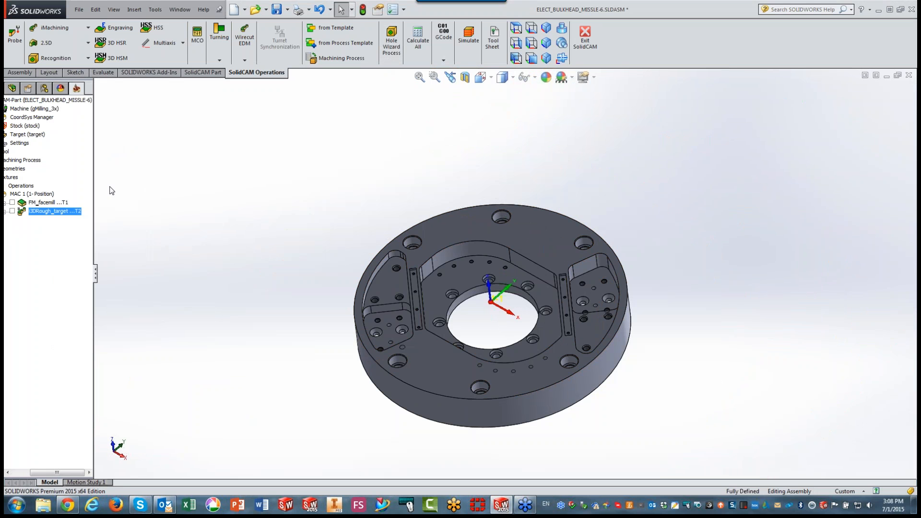
drag(97, 182, 196, 178)
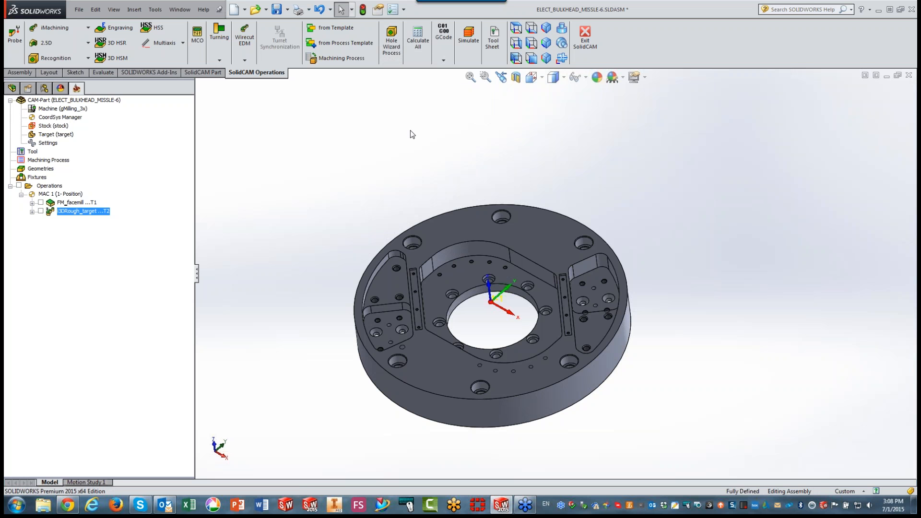
double_click(72, 109)
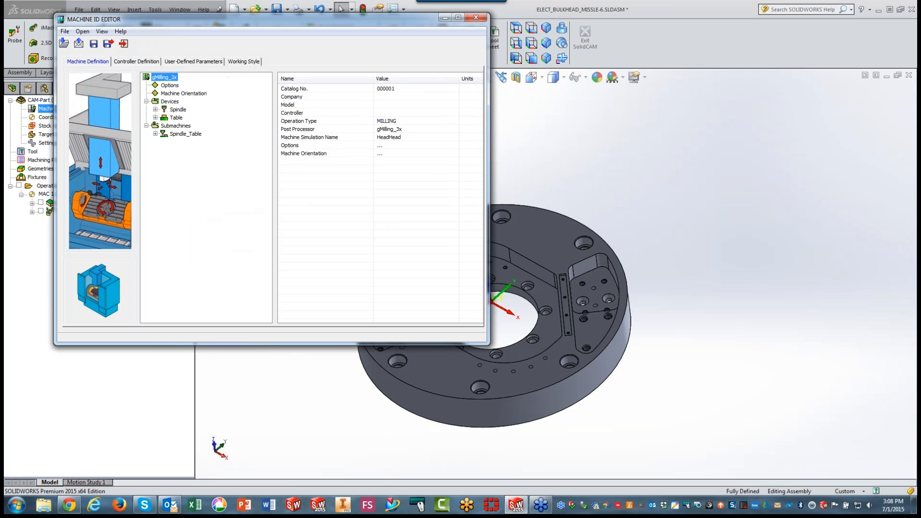
click(246, 61)
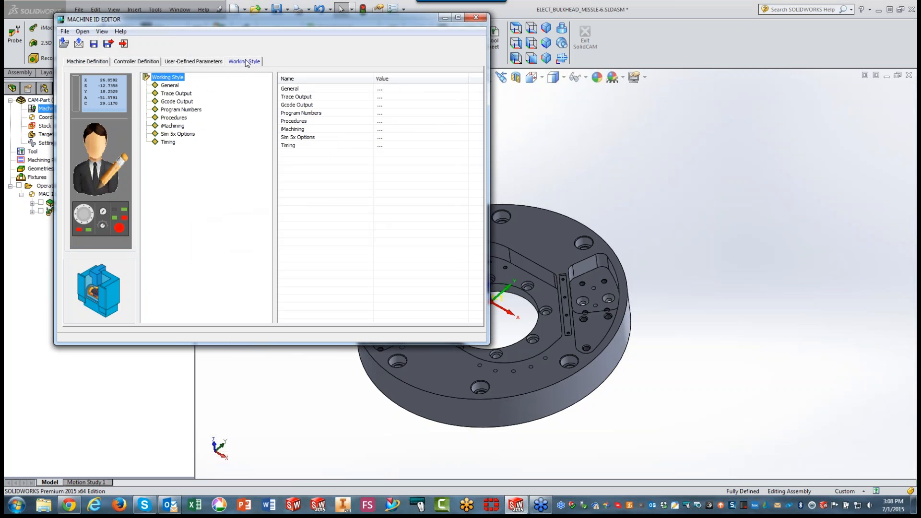
click(170, 85)
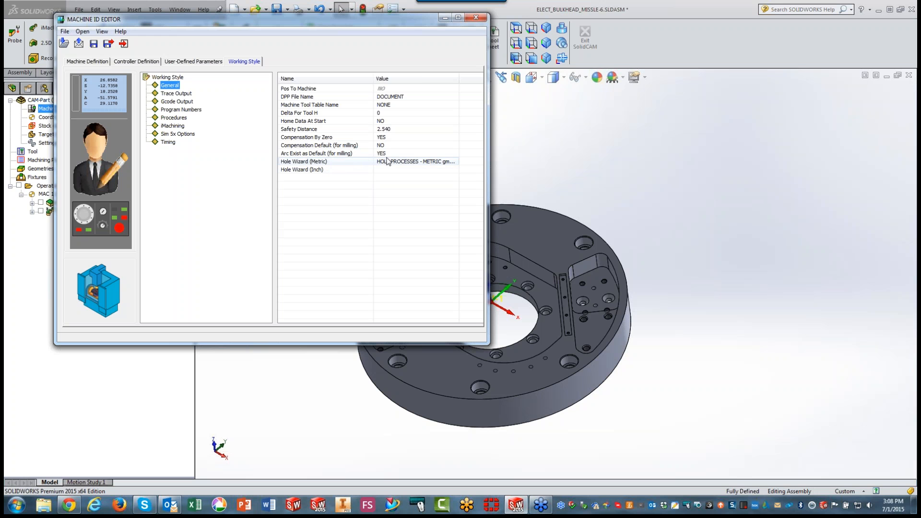
click(454, 164)
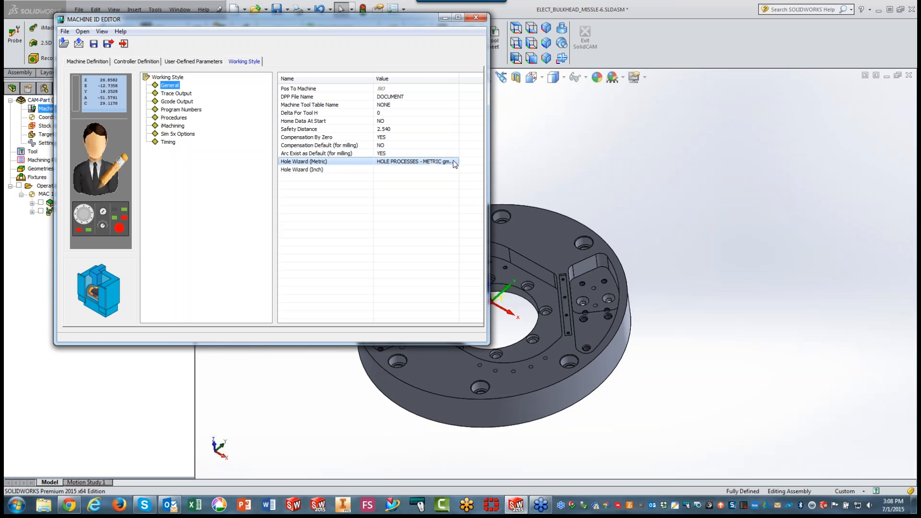
click(454, 163)
click(475, 162)
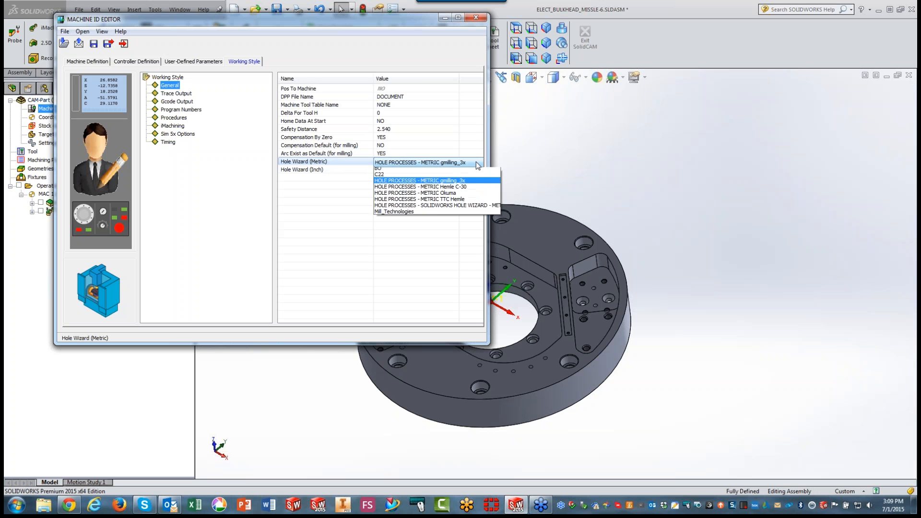
click(528, 161)
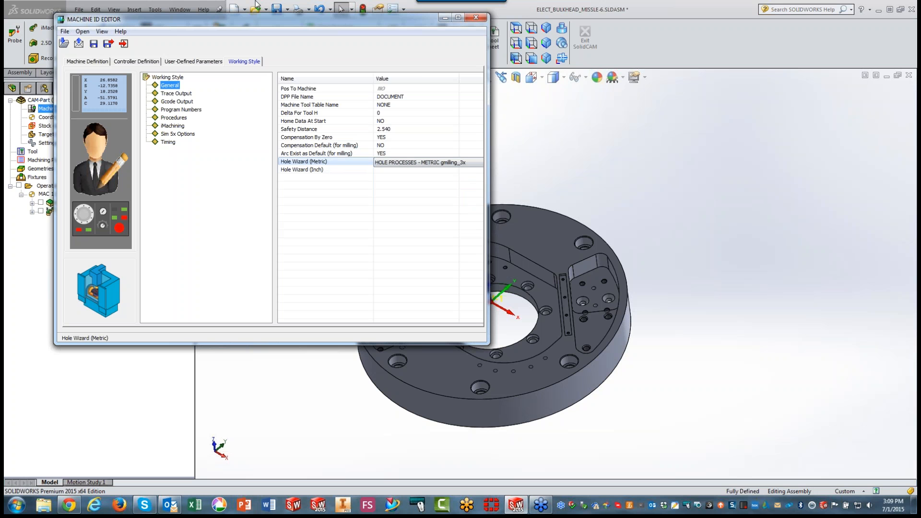
click(476, 18)
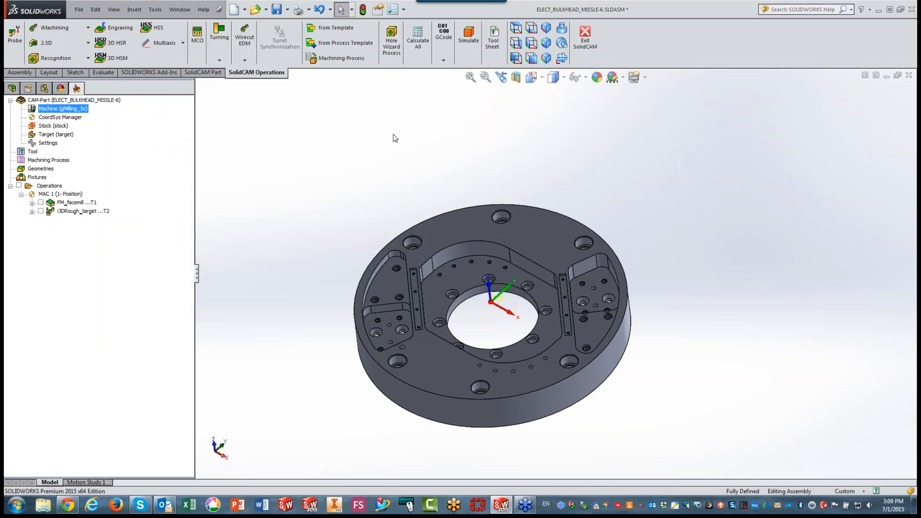
Start a Hole Wizard process for counterbore holes on MAC 1 (1- Position) and select the M16 outer-ring holes with their pattern
click(392, 41)
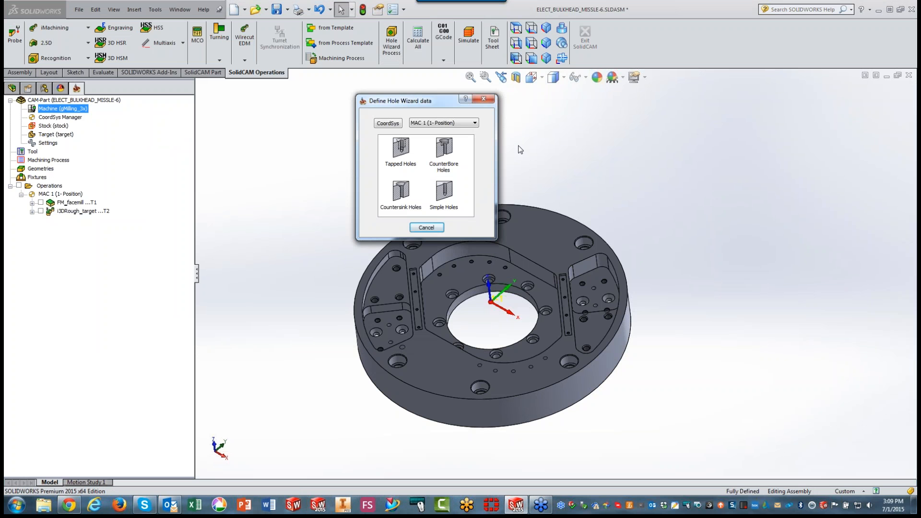
click(442, 152)
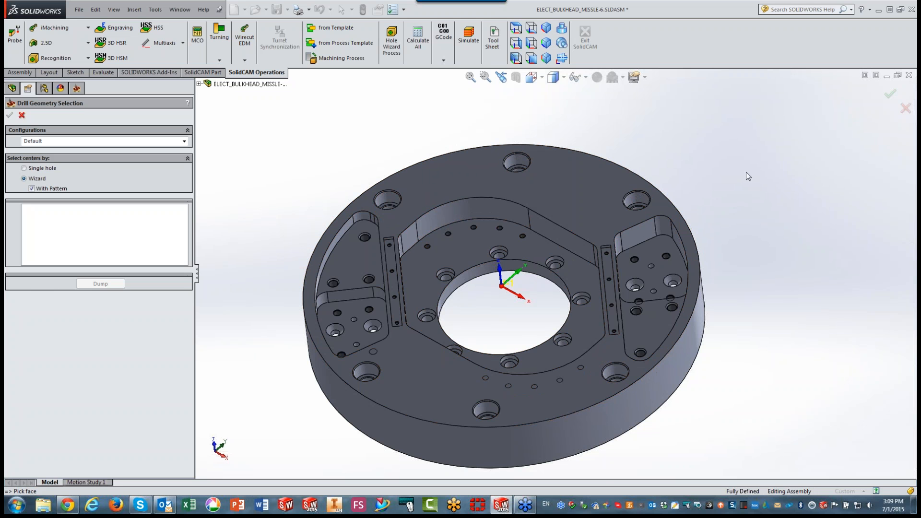
scroll(733, 269, down, 4)
scroll(510, 321, up, 5)
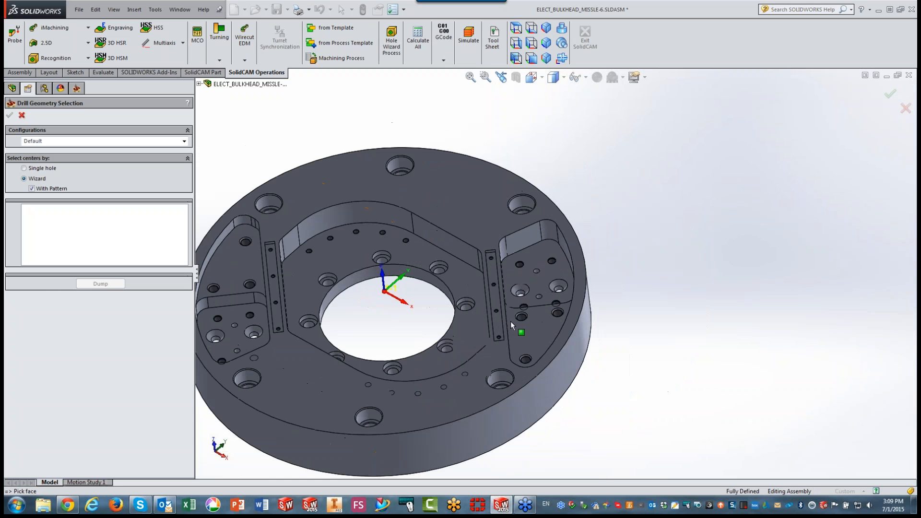
scroll(498, 318, down, 2)
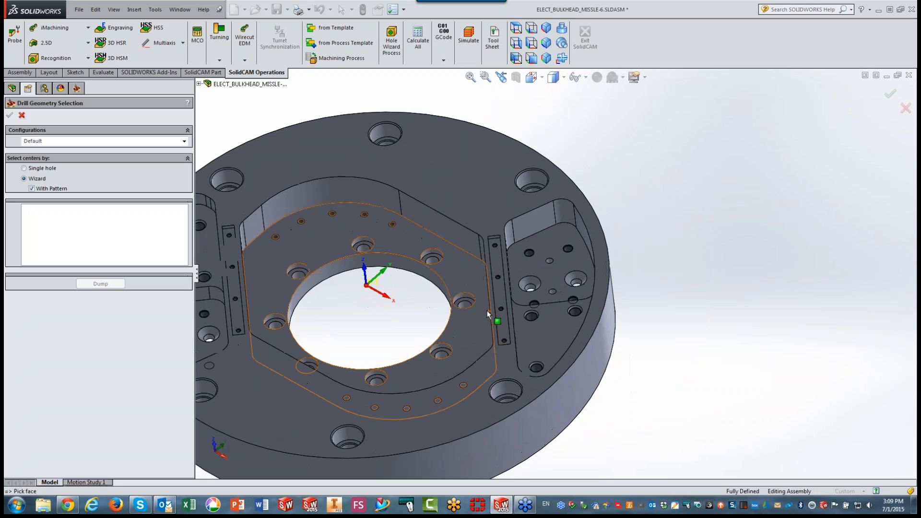
click(529, 285)
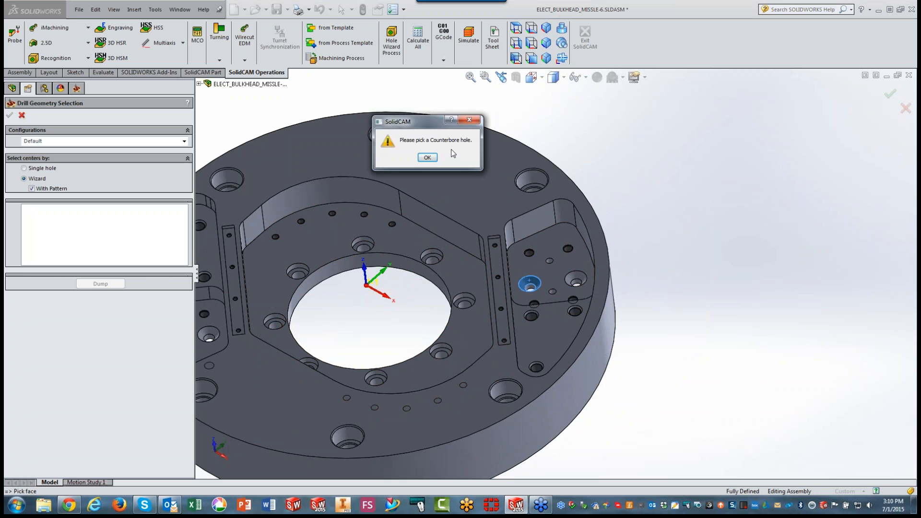
click(427, 157)
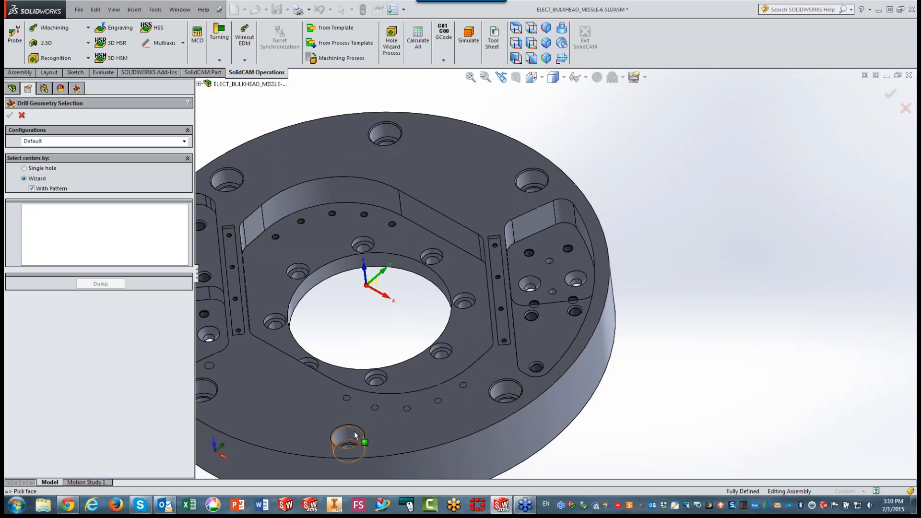
click(385, 135)
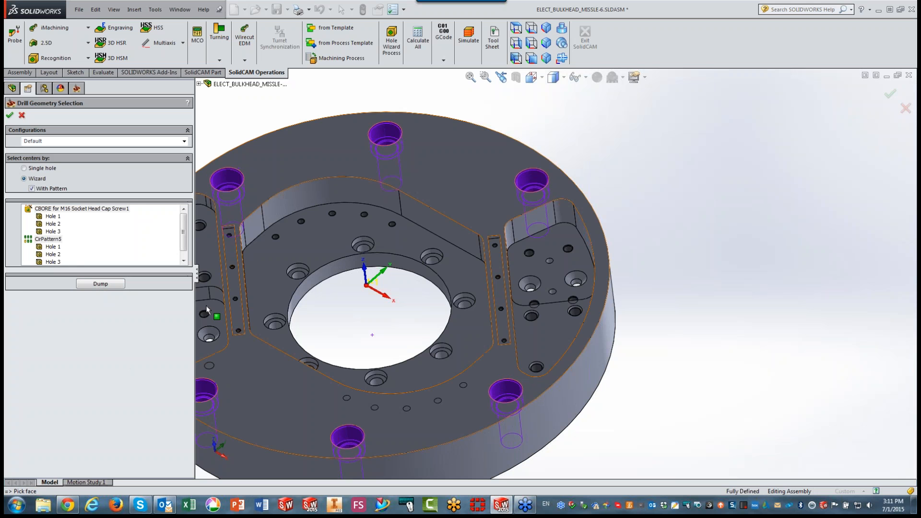
Dump the selected holes' wizard data to a text file and examine the counterbore, countersink and through-hole dimensions
click(102, 284)
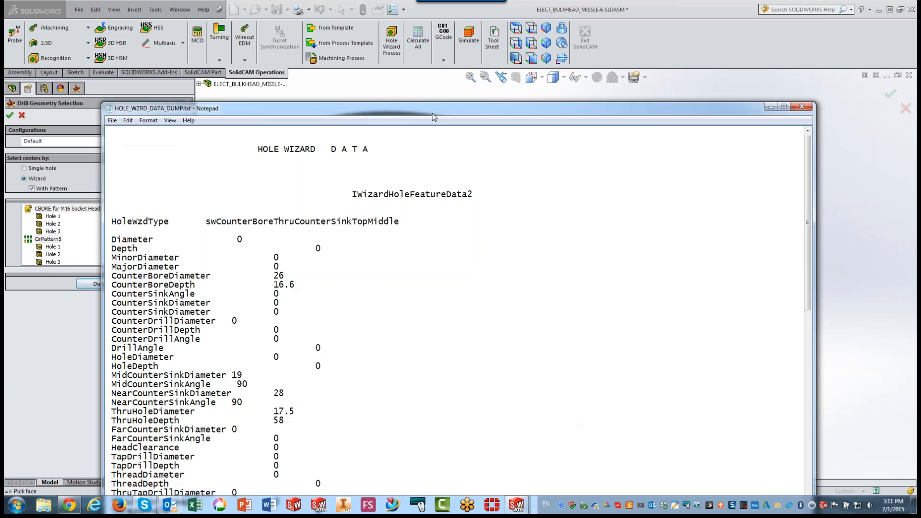
drag(439, 108, 446, 63)
drag(443, 19, 444, 18)
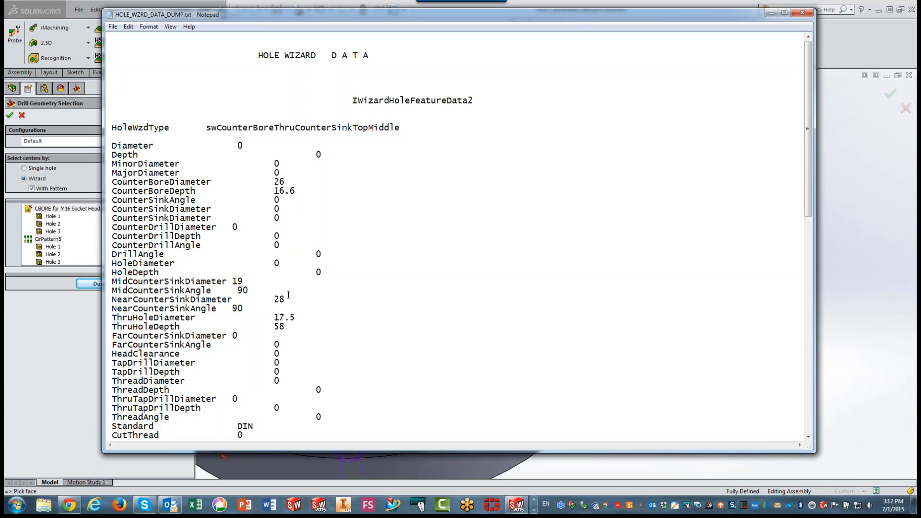
scroll(288, 294, down, 1)
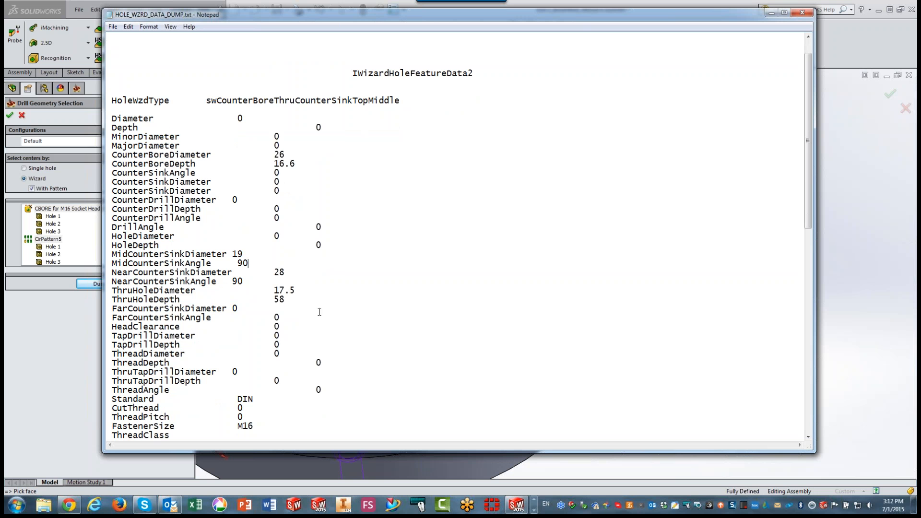
scroll(316, 292, down, 3)
scroll(307, 287, up, 4)
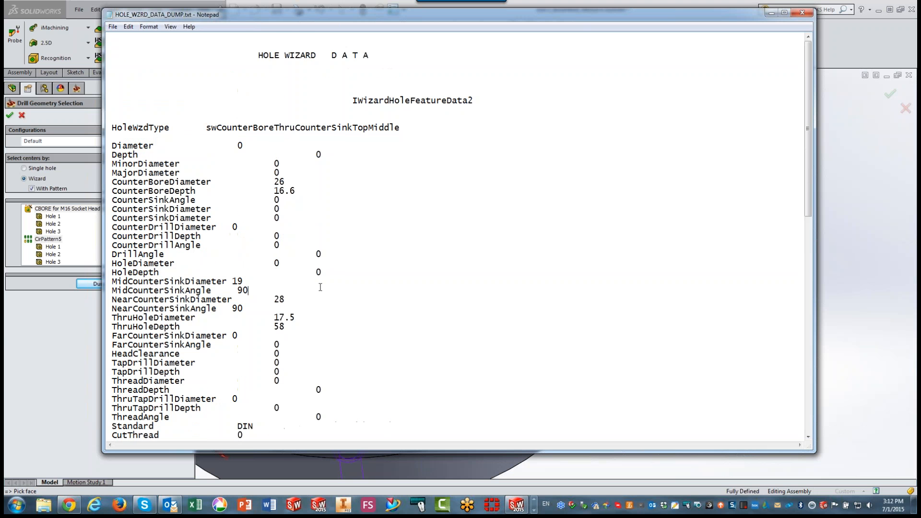
Close the hole data file and accept the M16 hole selection to generate the counterbore machining operations
click(802, 14)
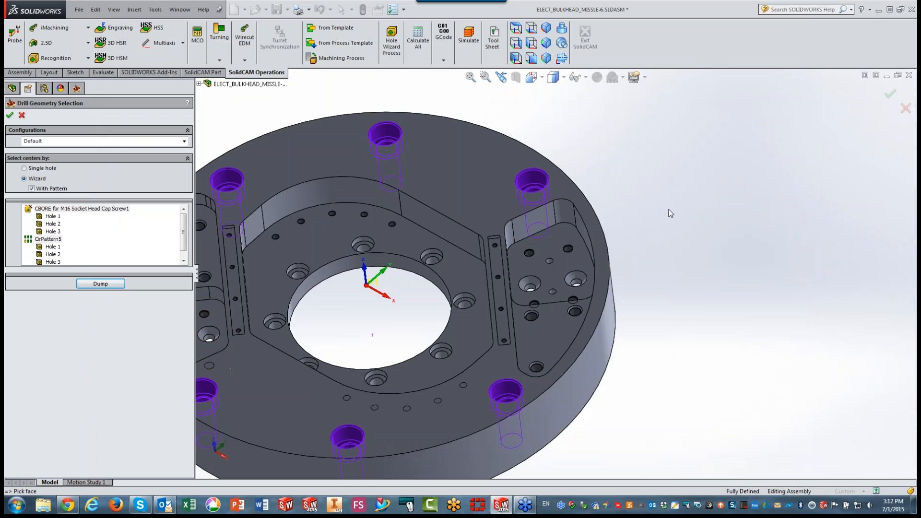
key(f)
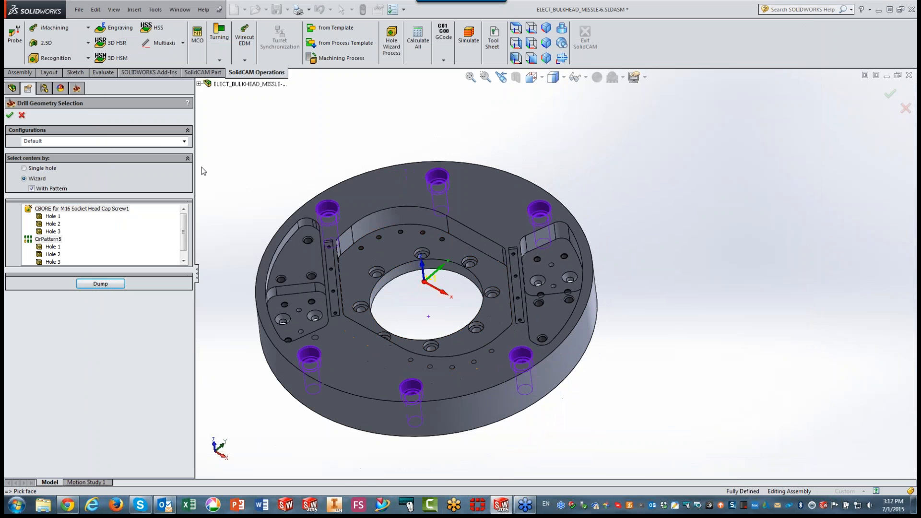
click(9, 115)
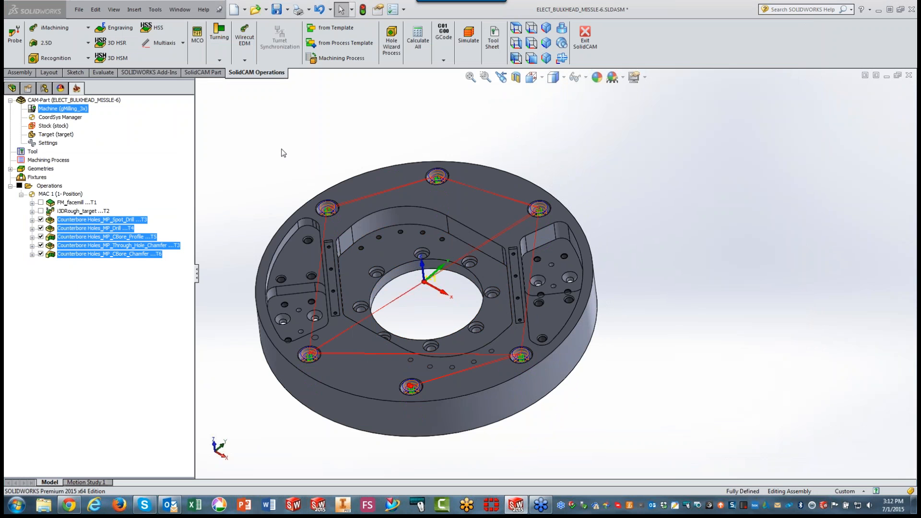
Create a Hole Wizard process for the M10 counterbore holes around the central bore, including their circular pattern
click(392, 45)
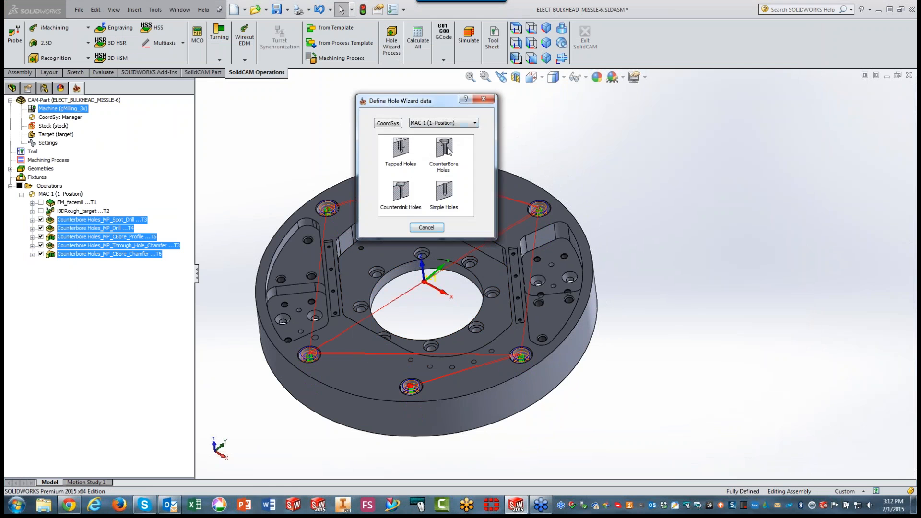
click(446, 149)
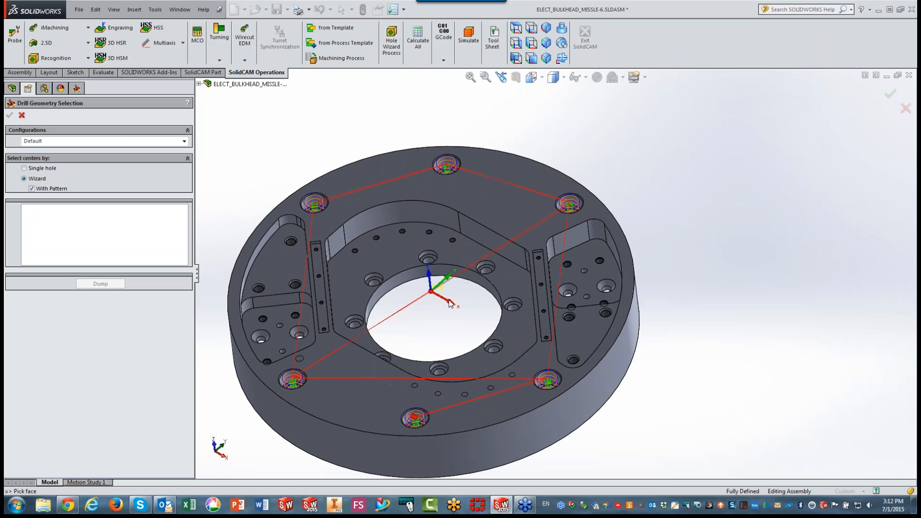
scroll(440, 274, down, 5)
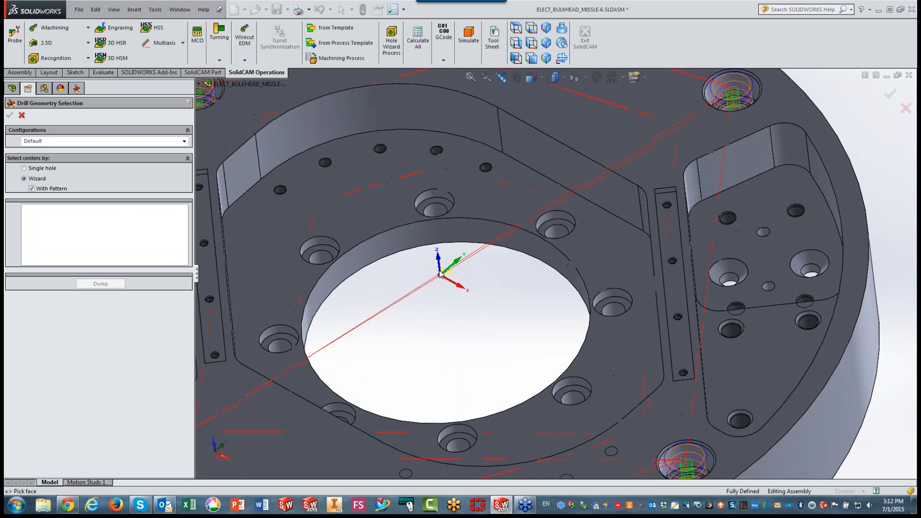
click(439, 192)
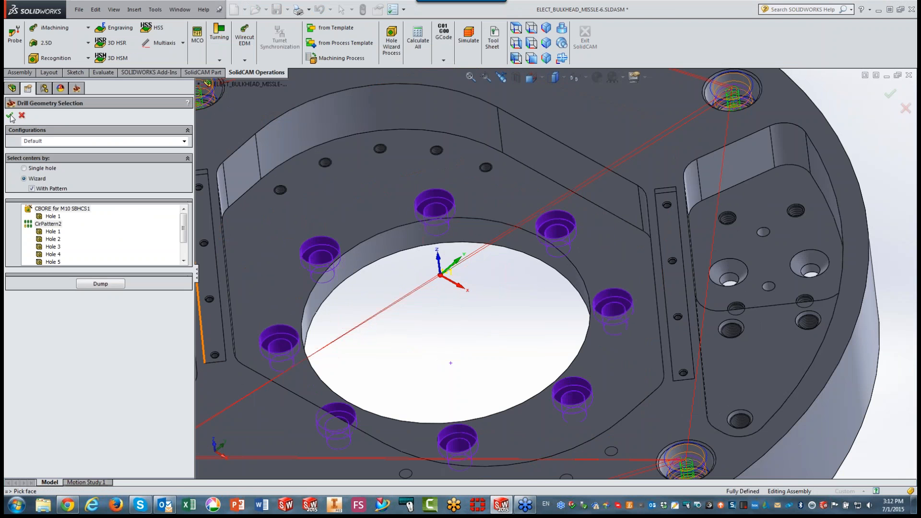
click(10, 116)
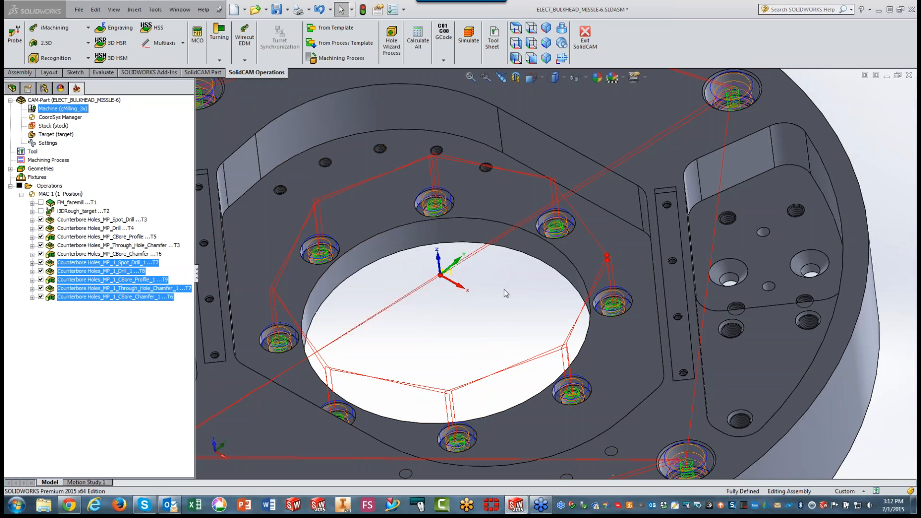
Create a Hole Wizard process for the M8x1.25 tapped holes on the raised side pads, including their circular pattern
click(391, 44)
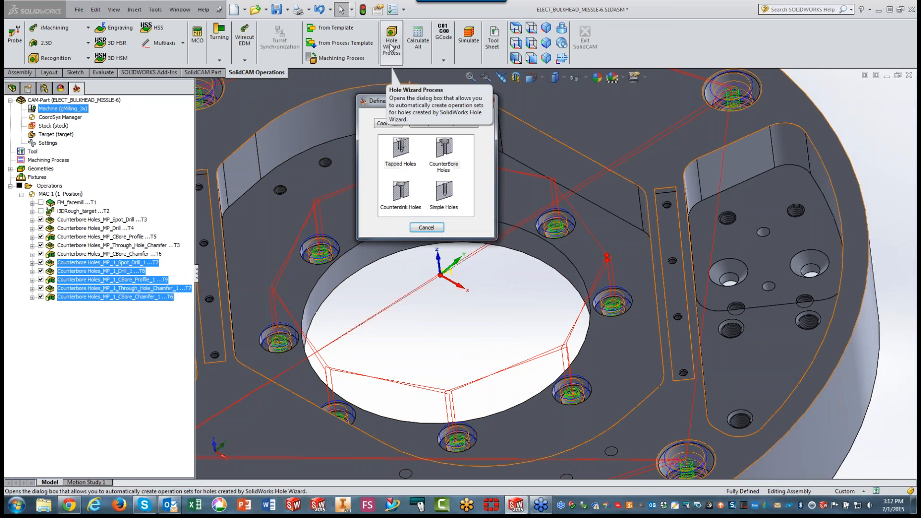
click(399, 153)
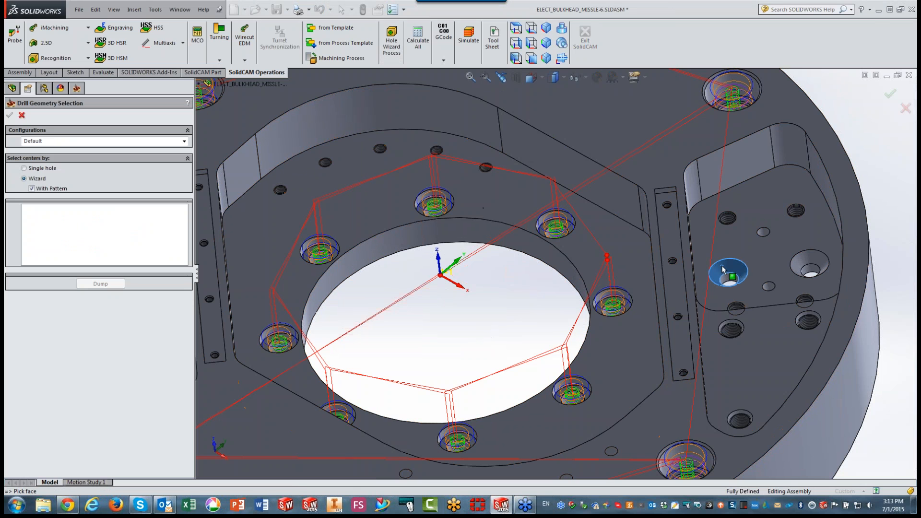
click(722, 267)
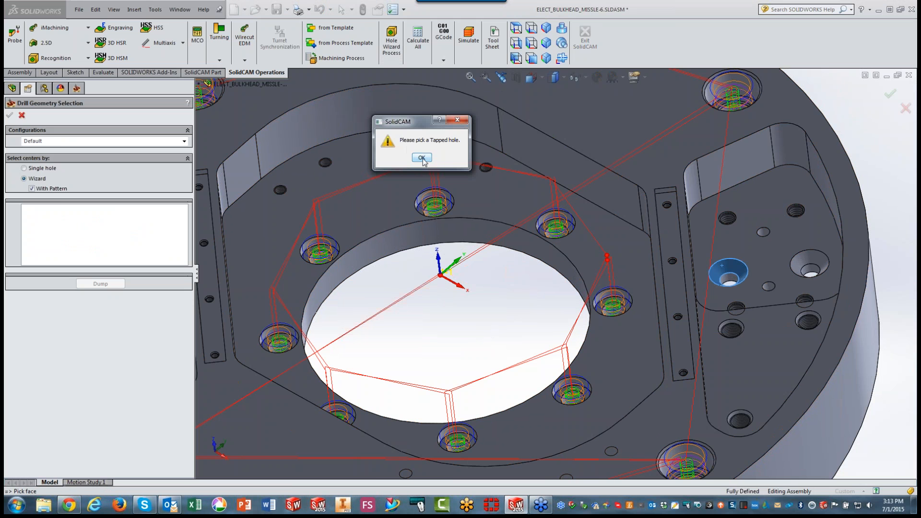
click(422, 158)
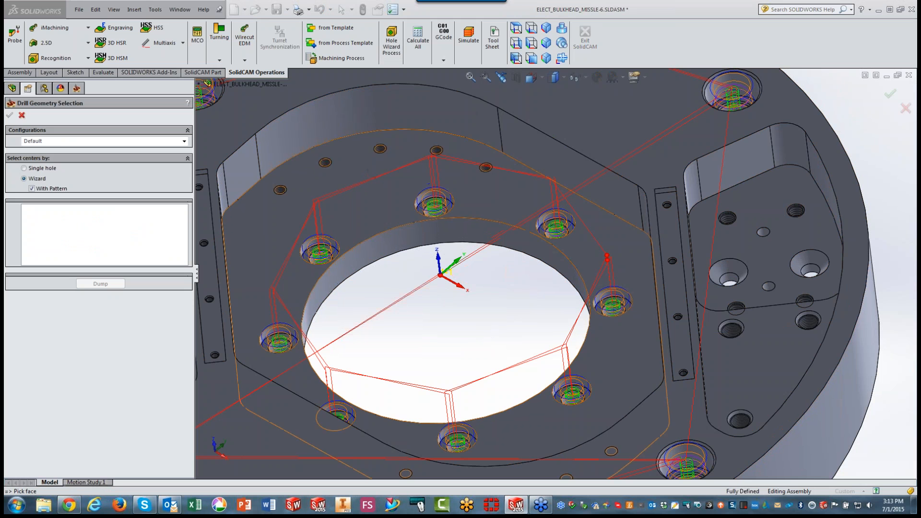
click(725, 217)
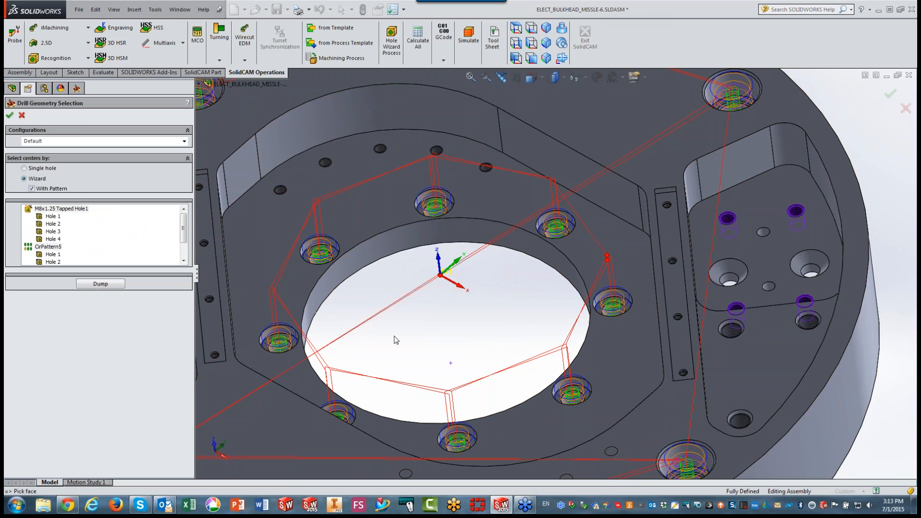
scroll(394, 336, up, 4)
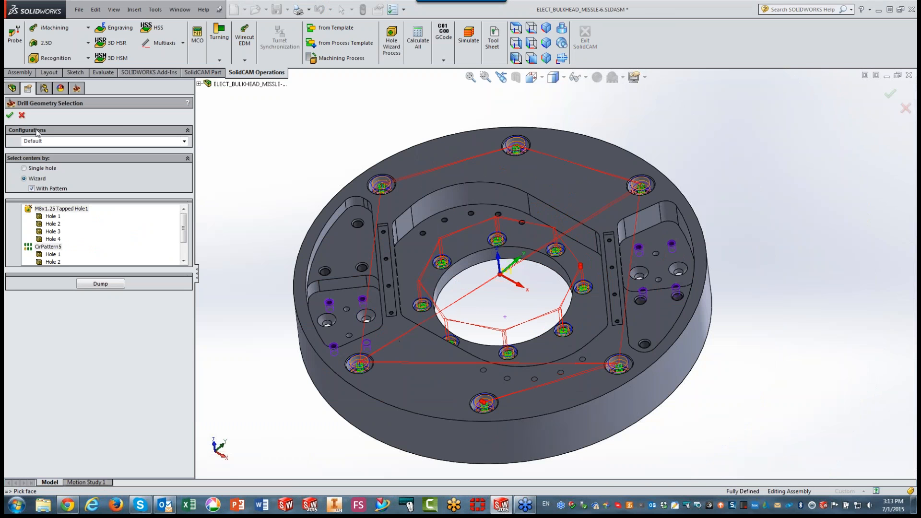
click(10, 115)
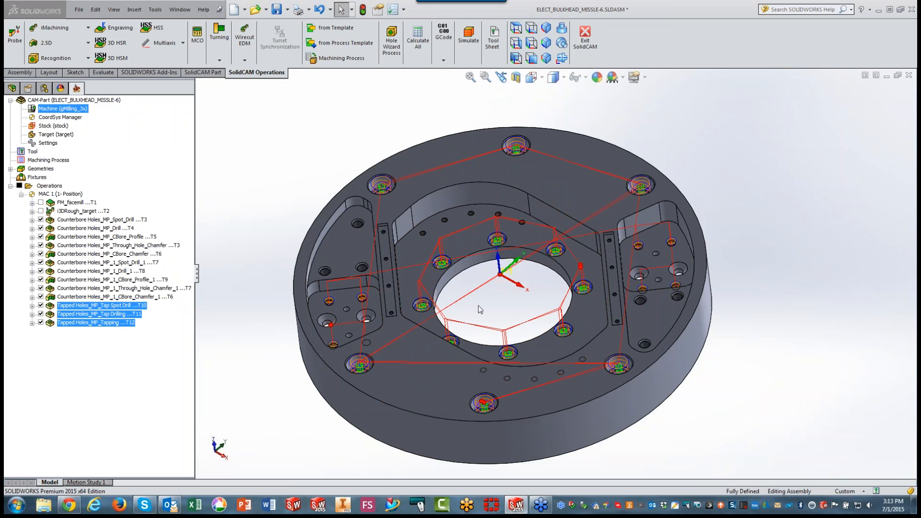
Generate tapping operations through a Hole Wizard process for the M10x1.0 tapped holes in the side pockets, with their pattern
click(391, 43)
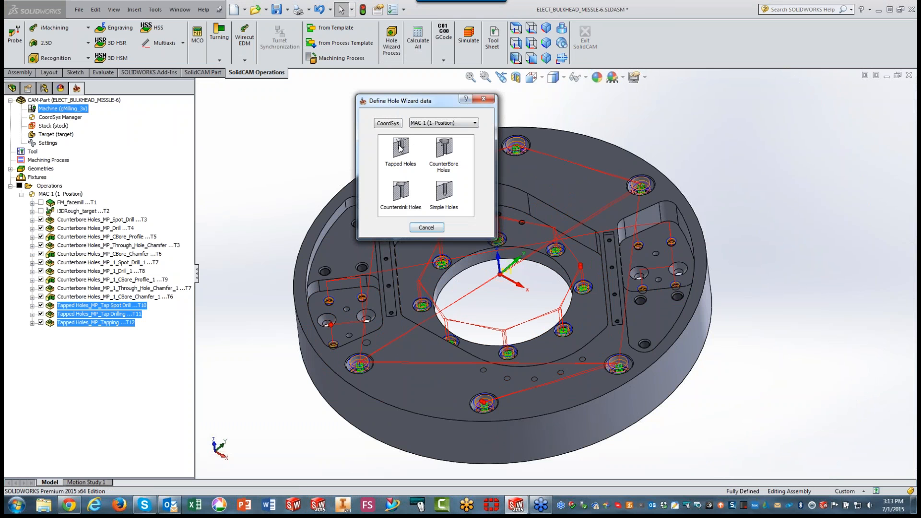
click(401, 149)
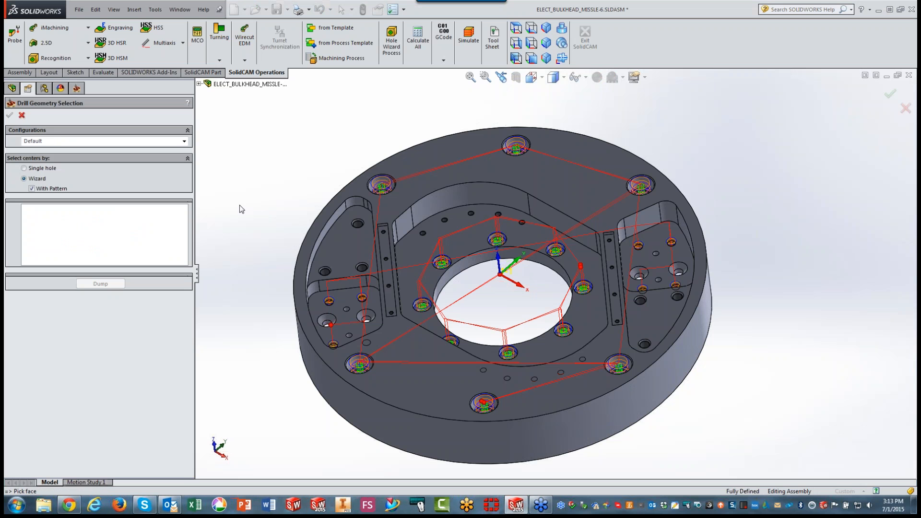
scroll(585, 315, down, 4)
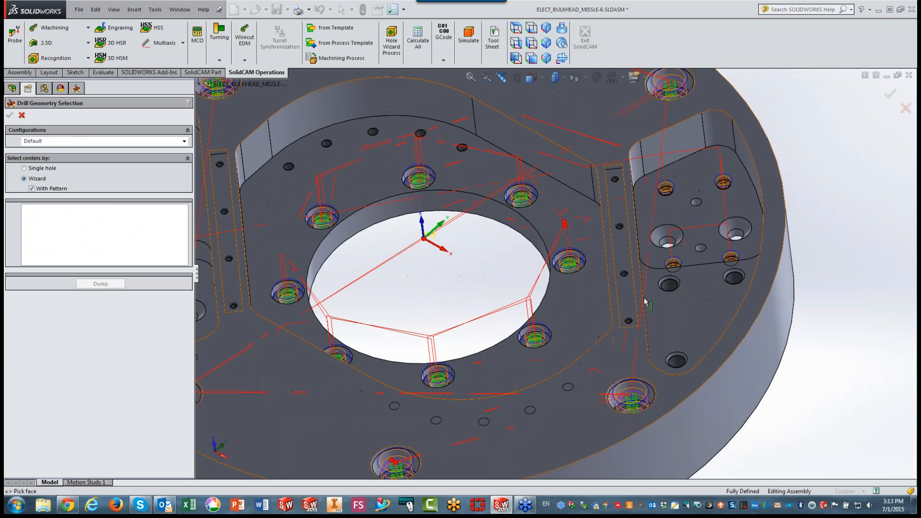
click(669, 286)
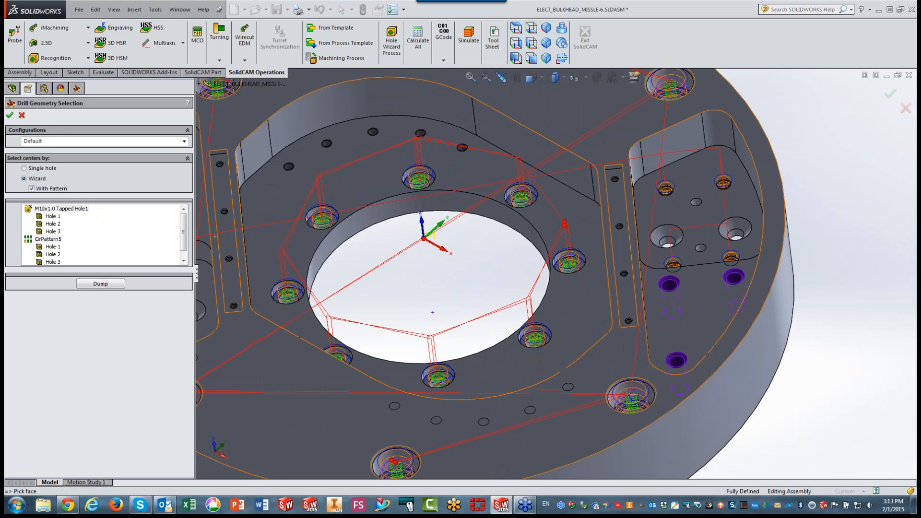
click(9, 115)
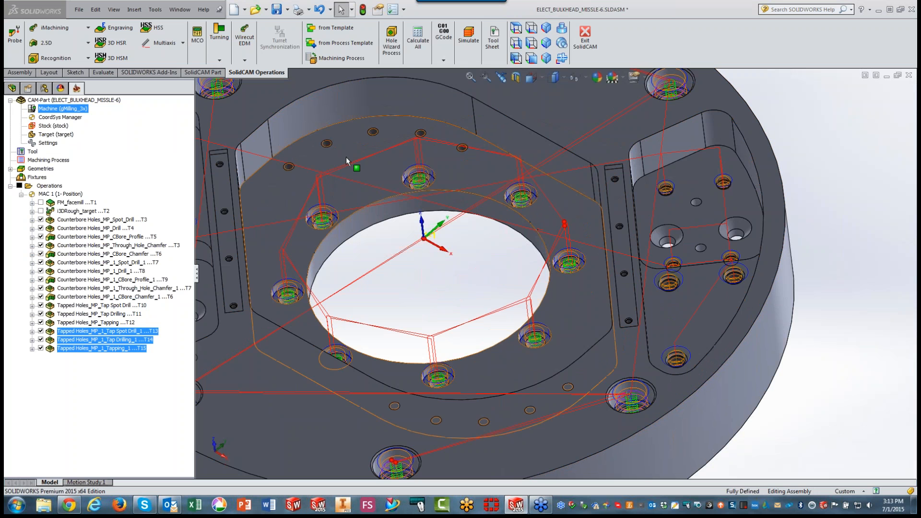
Add a Hole Wizard process for the patterned tapped holes arranged in an arc near the inner pocket wall
click(392, 43)
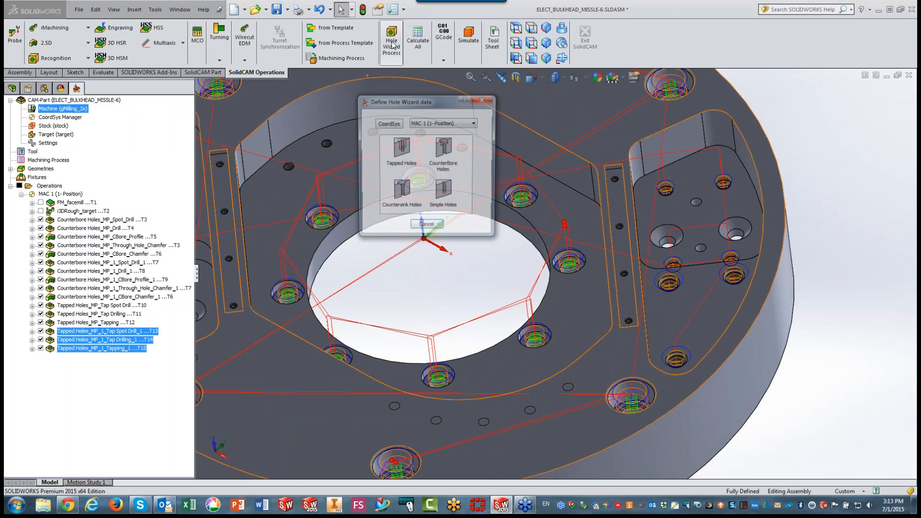
click(402, 151)
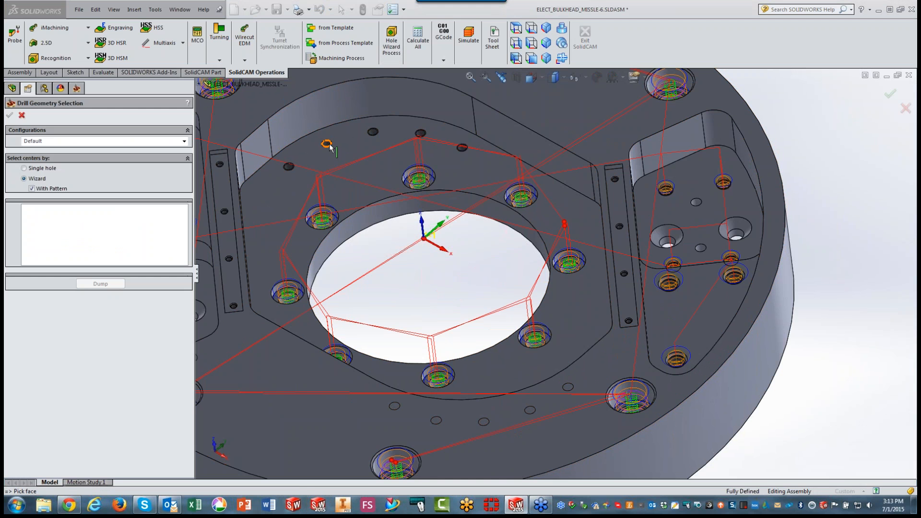
scroll(458, 254, down, 3)
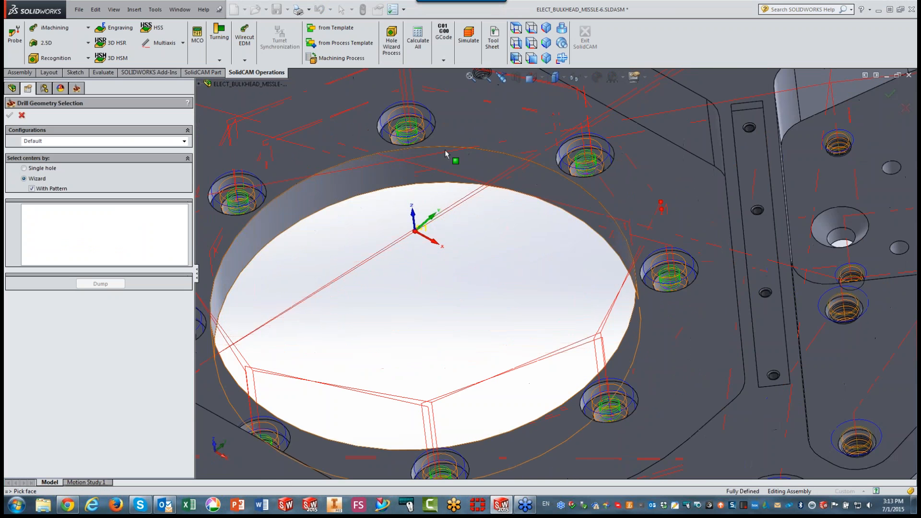
scroll(446, 153, up, 5)
scroll(524, 185, down, 8)
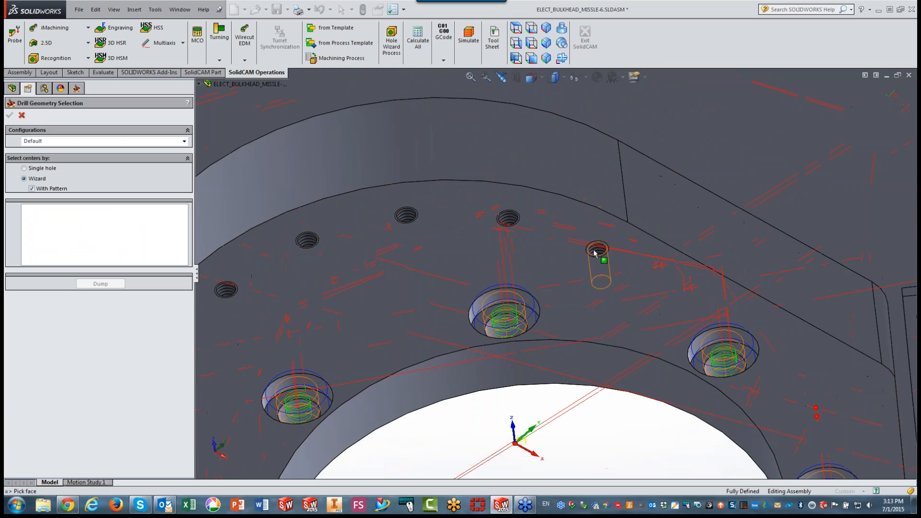
click(594, 253)
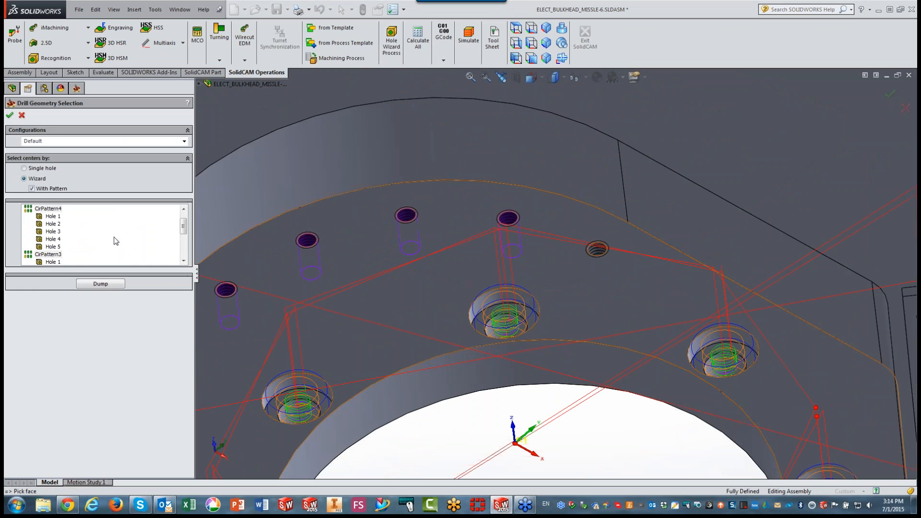
click(9, 116)
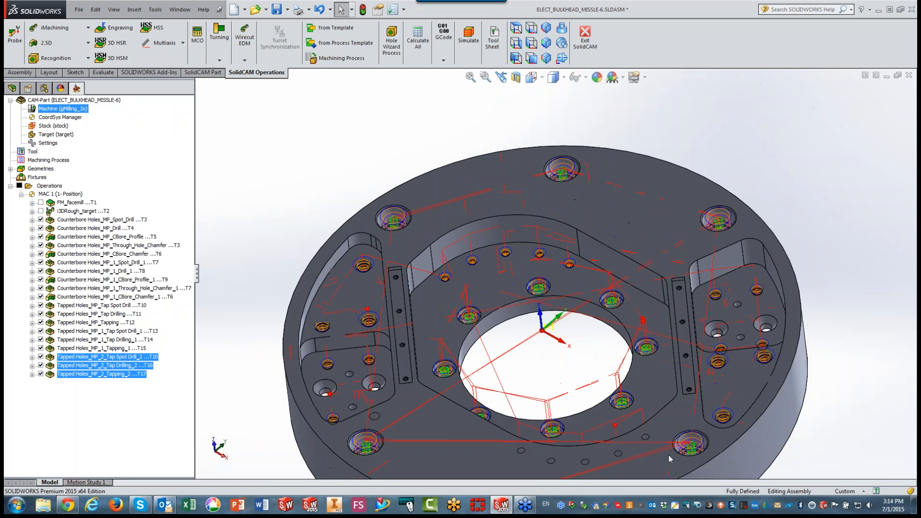
Create a Hole Wizard process for the M3.5x0.6 tapped holes in the narrow rectangular slots
key(f)
scroll(446, 287, down, 6)
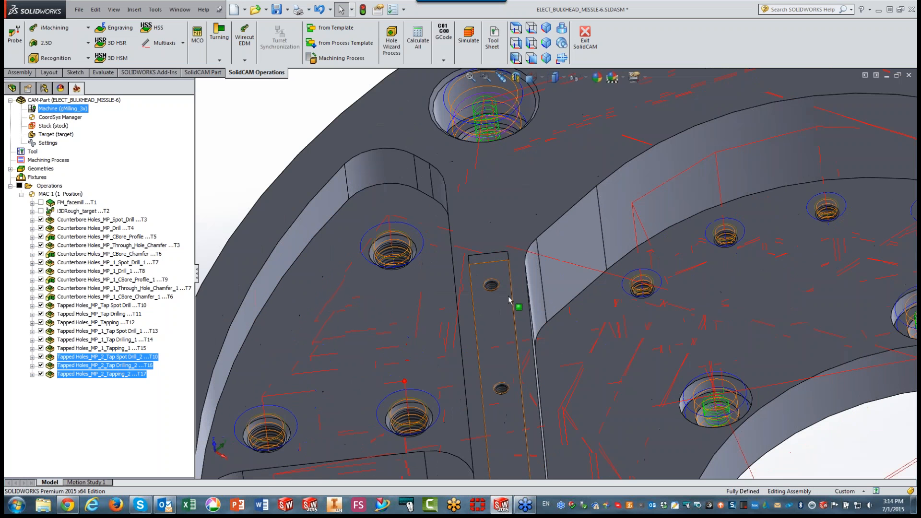
scroll(501, 294, down, 1)
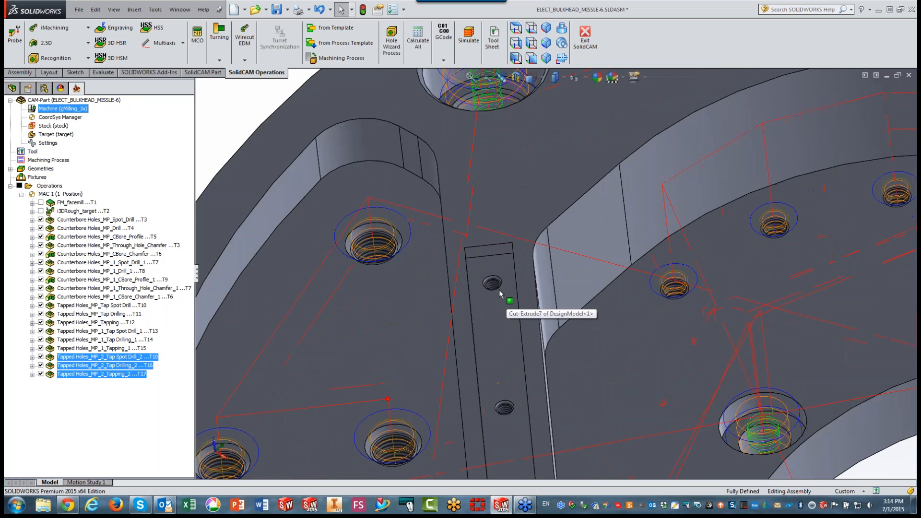
click(391, 44)
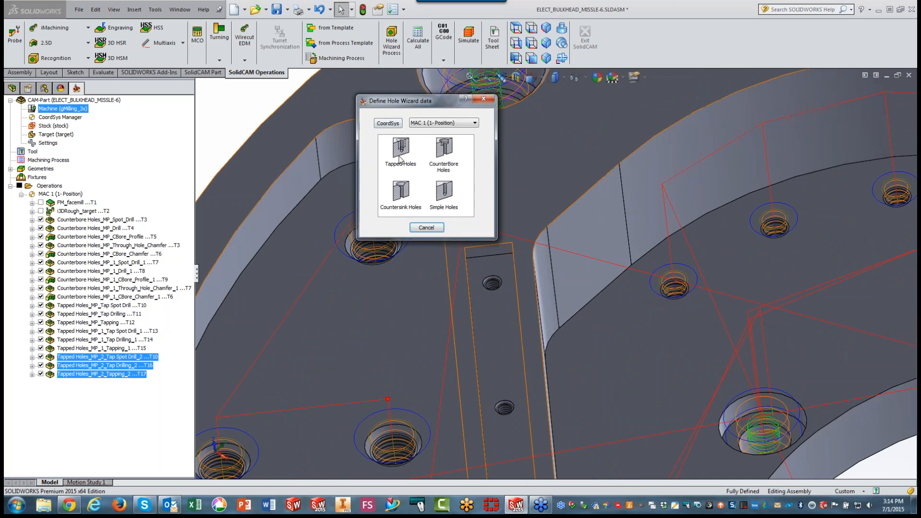
click(429, 181)
click(492, 285)
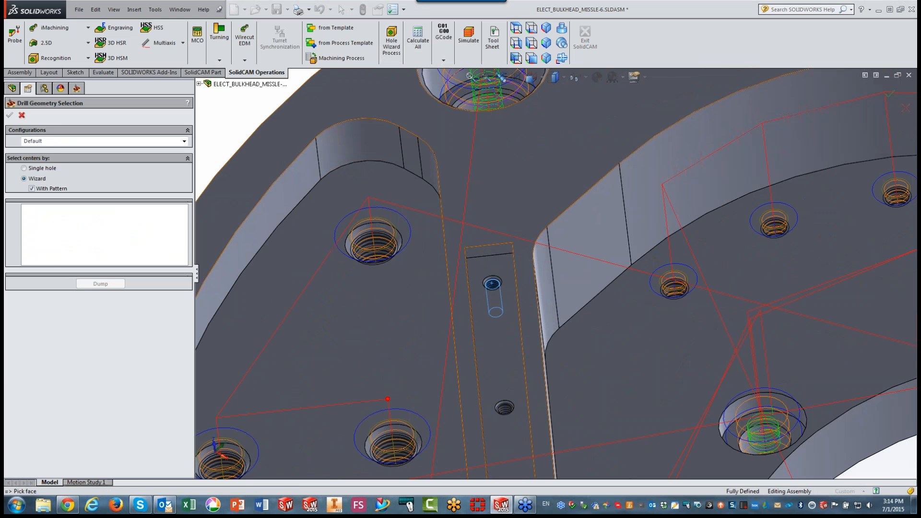
click(10, 115)
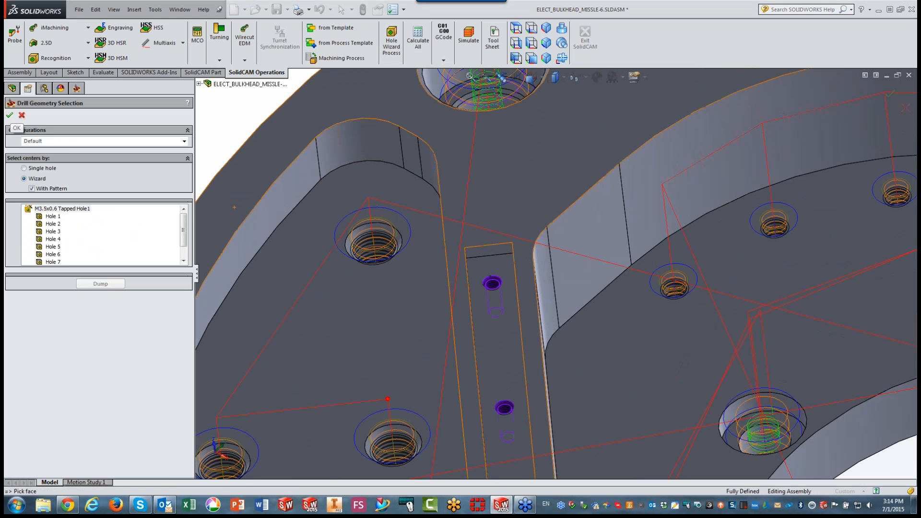
click(10, 115)
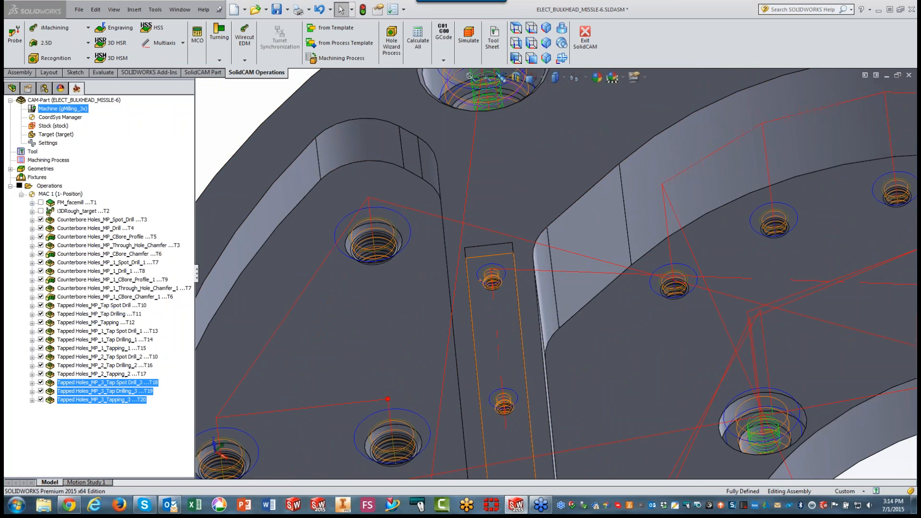
Create a Hole Wizard countersink process for the M8 flat head screw holes on the side pads, including their circular pattern
click(381, 326)
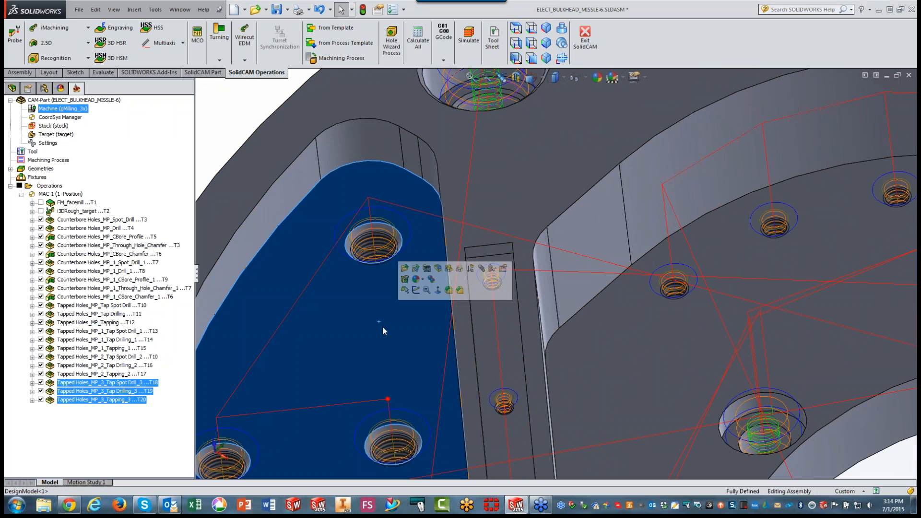
scroll(392, 358, up, 5)
scroll(515, 381, up, 2)
scroll(521, 412, down, 3)
click(338, 246)
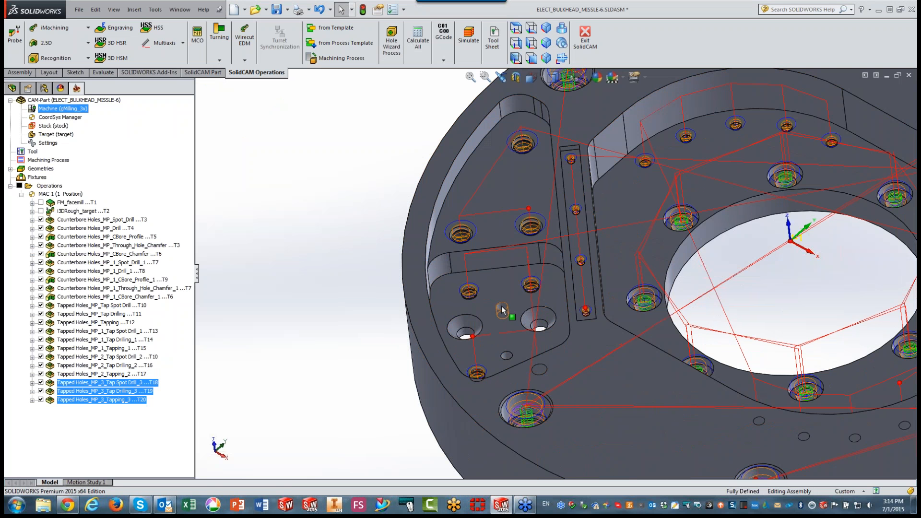
click(392, 46)
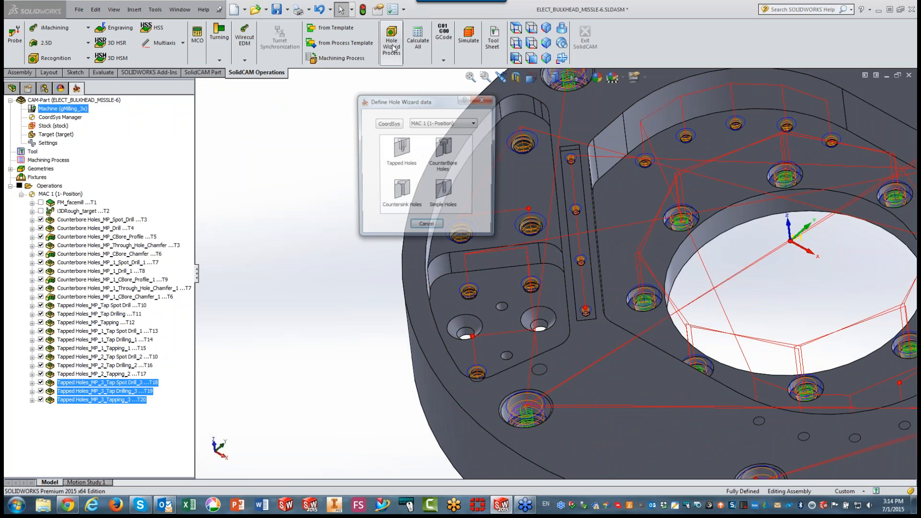
click(426, 227)
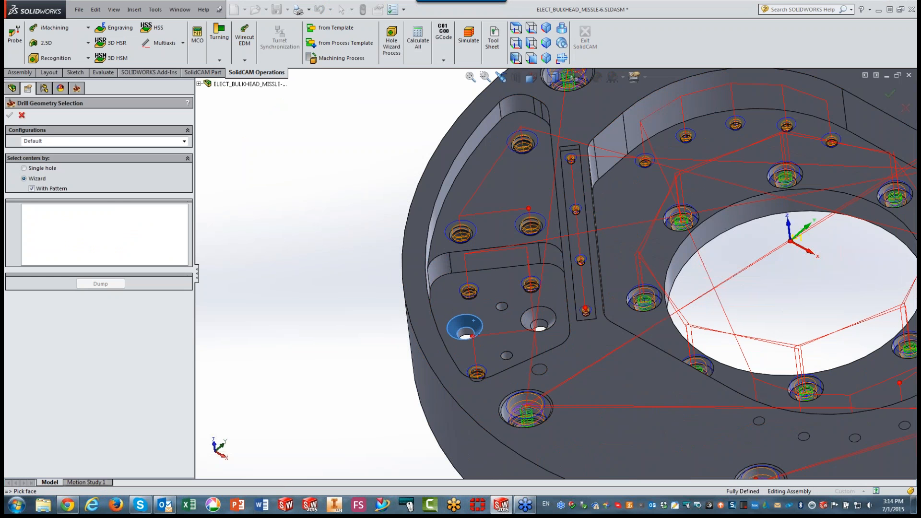
click(474, 327)
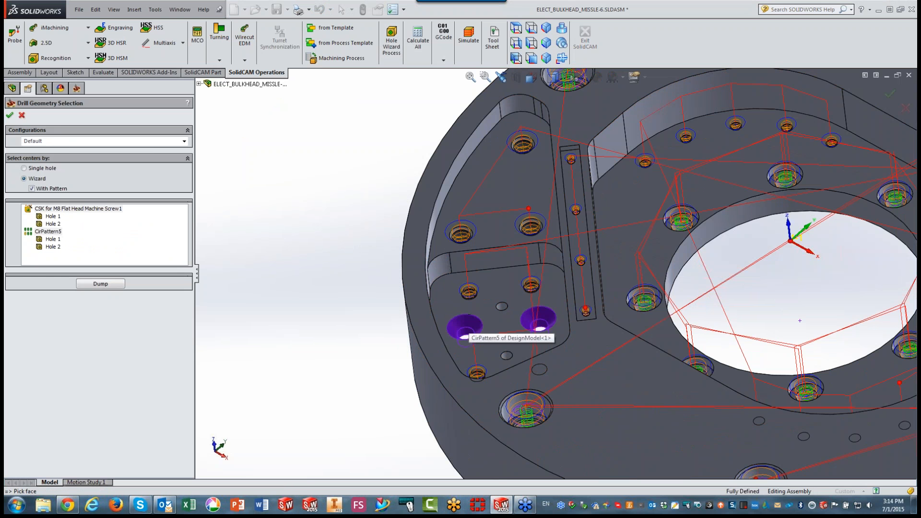
click(10, 115)
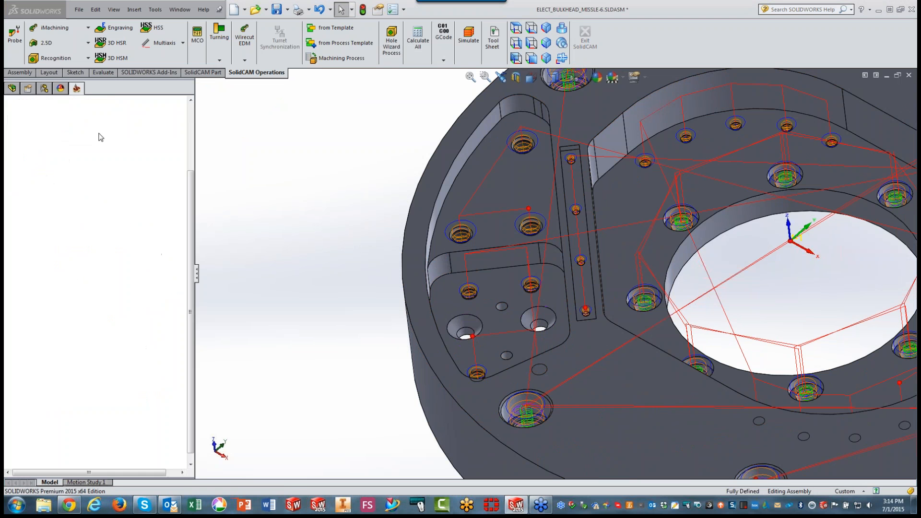
Create a Hole Wizard simple holes process for the Ø6.0 mm press dowel holes on the side pads, including their circular pattern
click(392, 46)
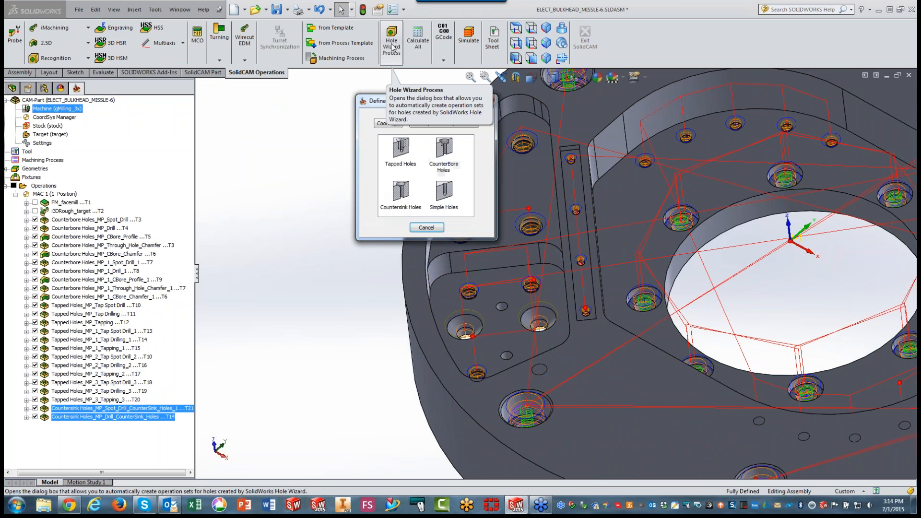
click(449, 197)
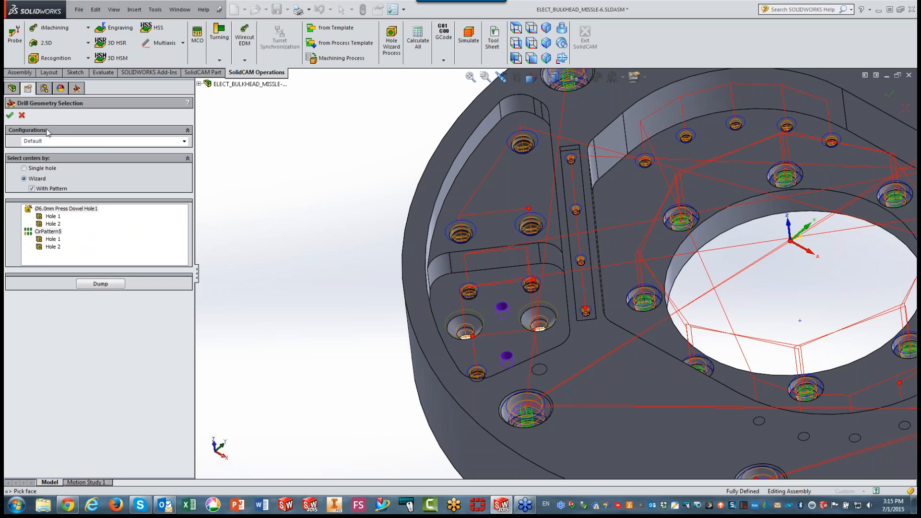
click(9, 115)
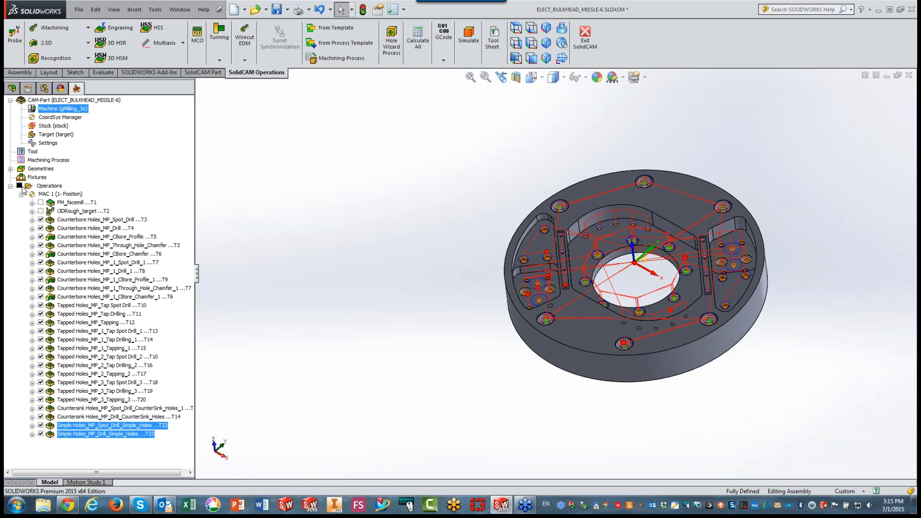
Hide the toolpaths of all operations and look through the first counterbore hole operations
click(20, 185)
click(85, 221)
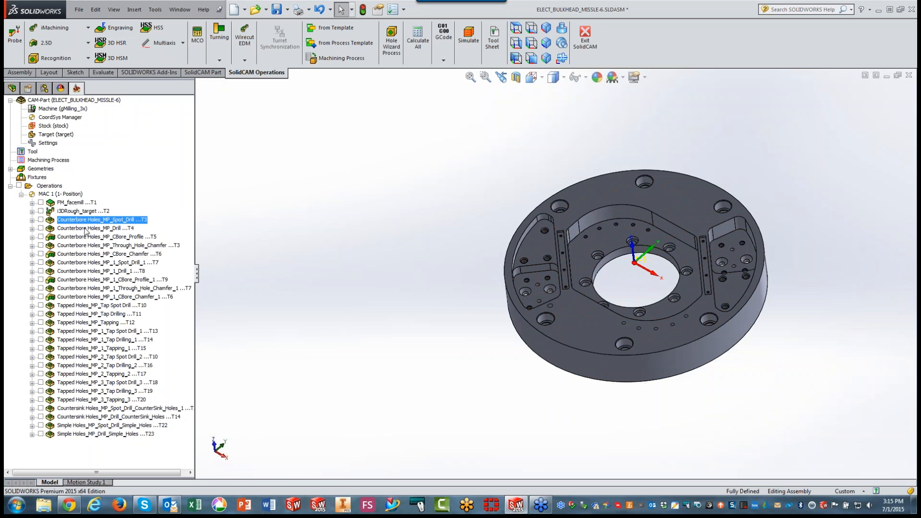
click(85, 230)
click(82, 236)
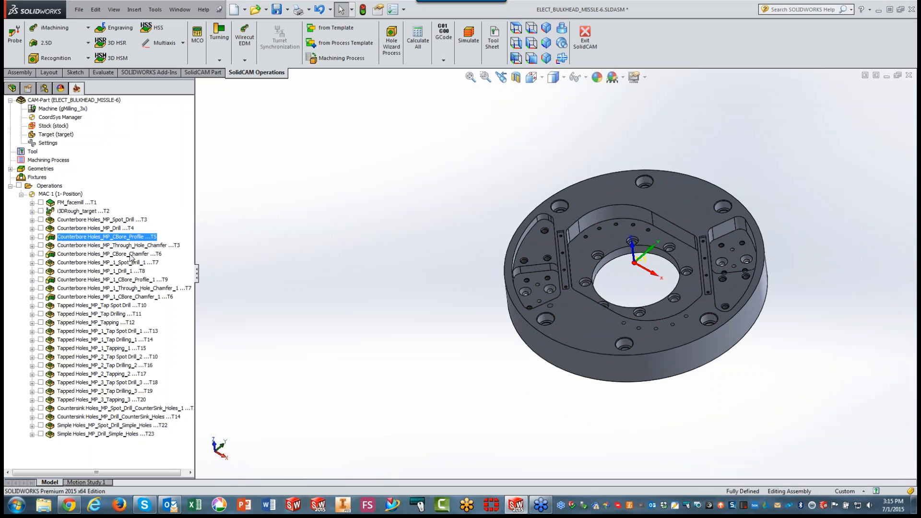
Inspect the first counterbore spot drill operation's tool, feed and spin data, and drill cycle options, leaving it unchanged
double_click(99, 220)
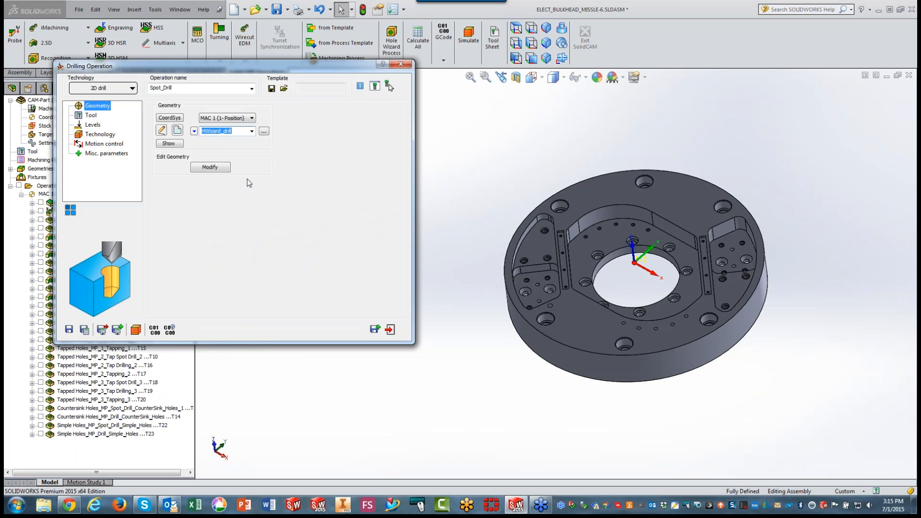
click(90, 116)
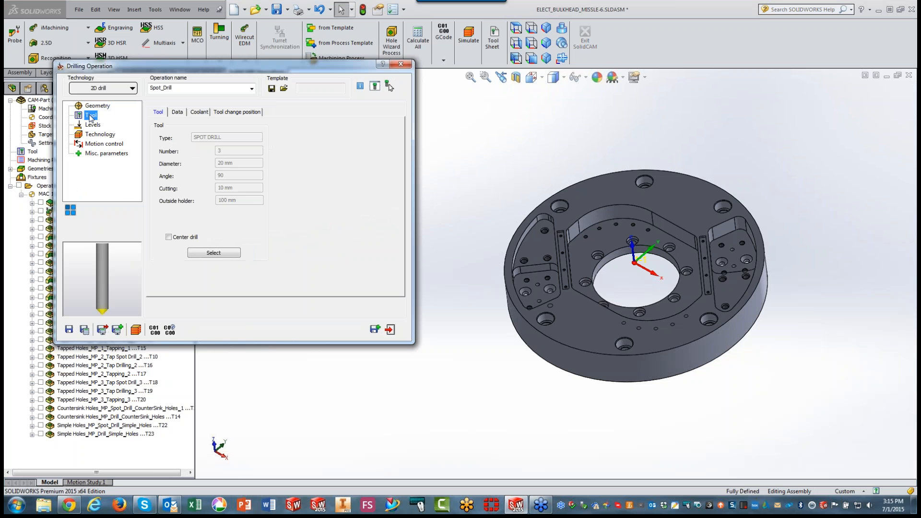
click(177, 115)
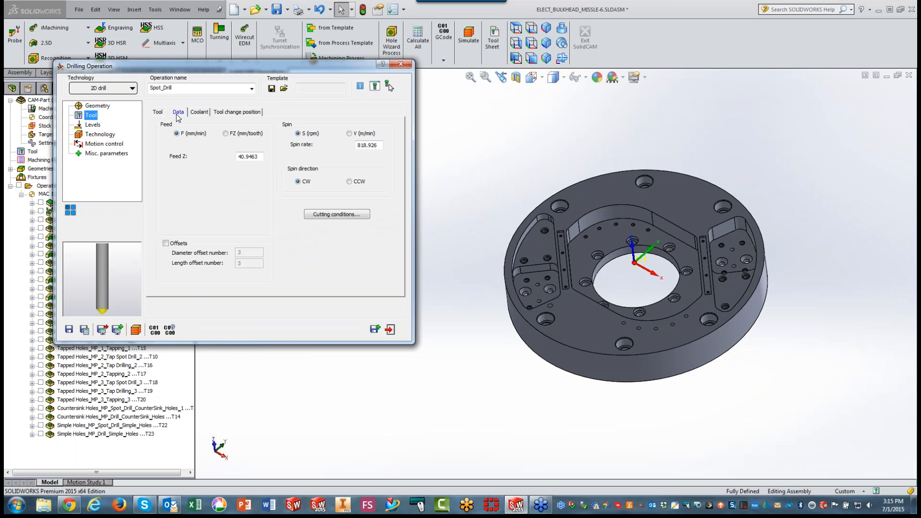
click(100, 136)
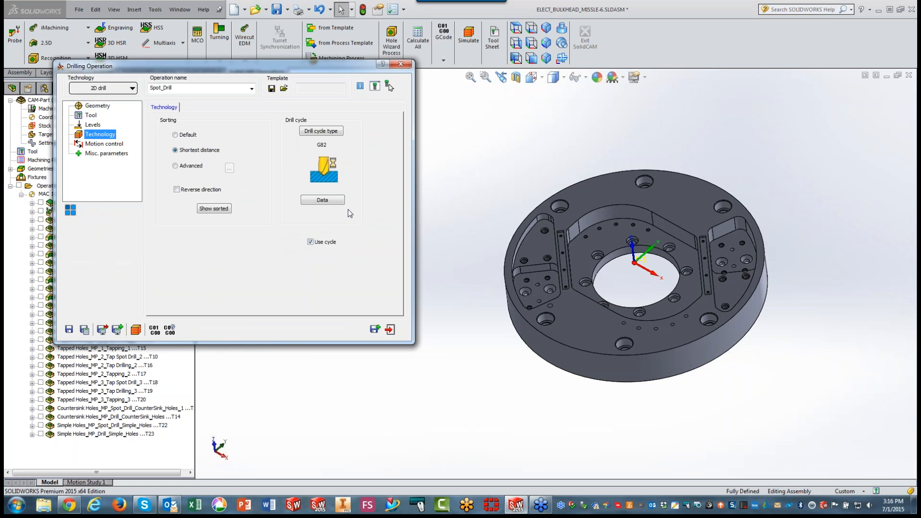
click(329, 200)
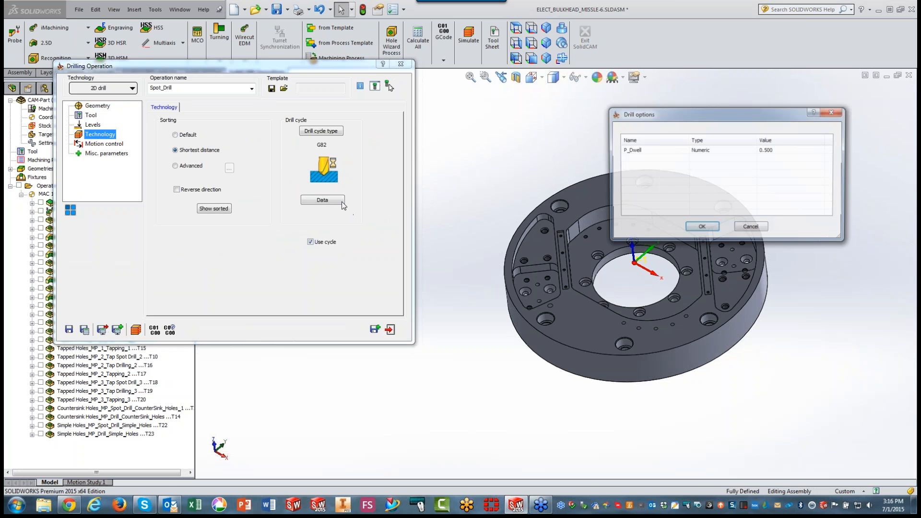
click(751, 228)
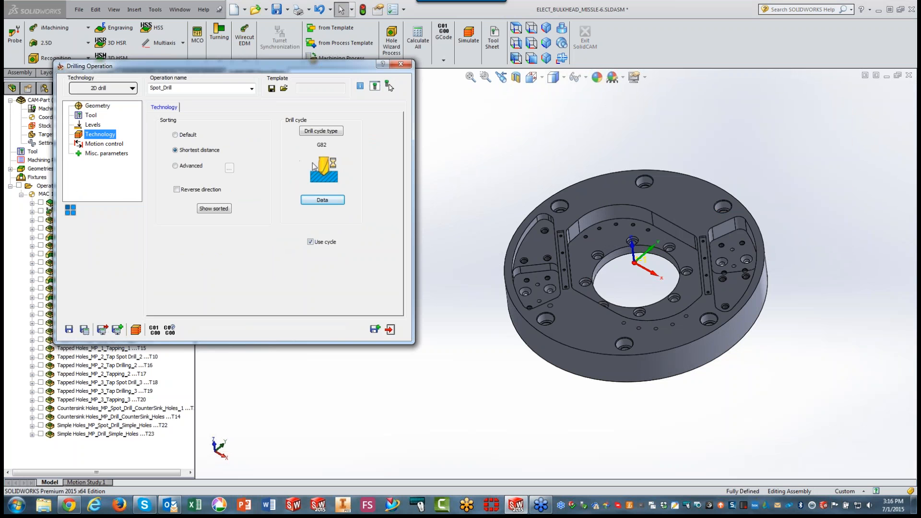
click(390, 329)
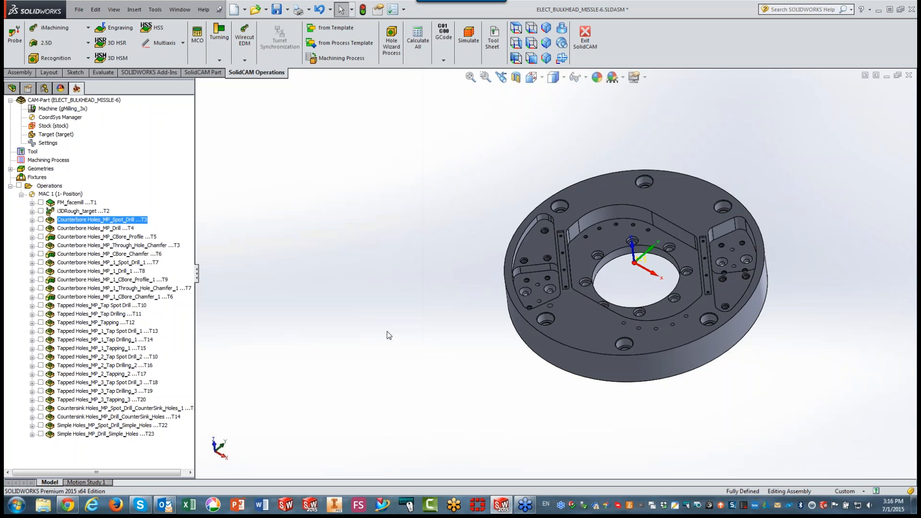
scroll(638, 286, up, 2)
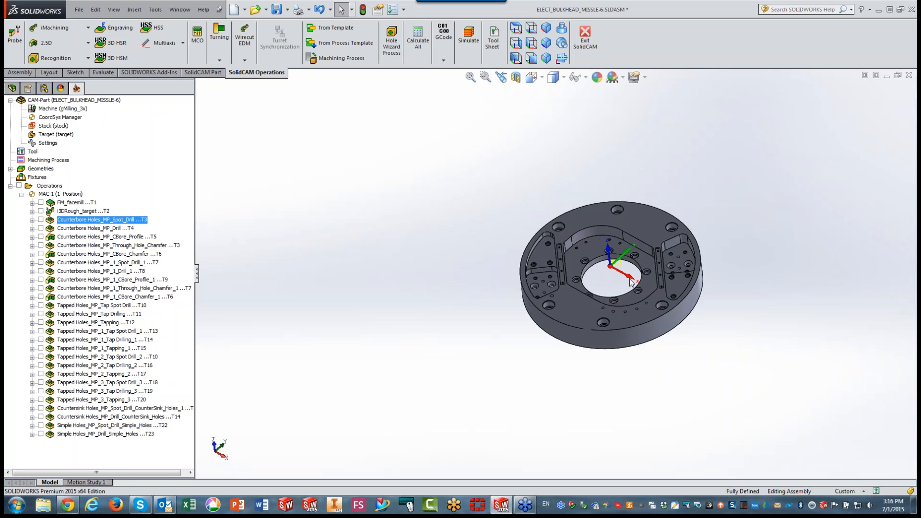
scroll(589, 275, down, 5)
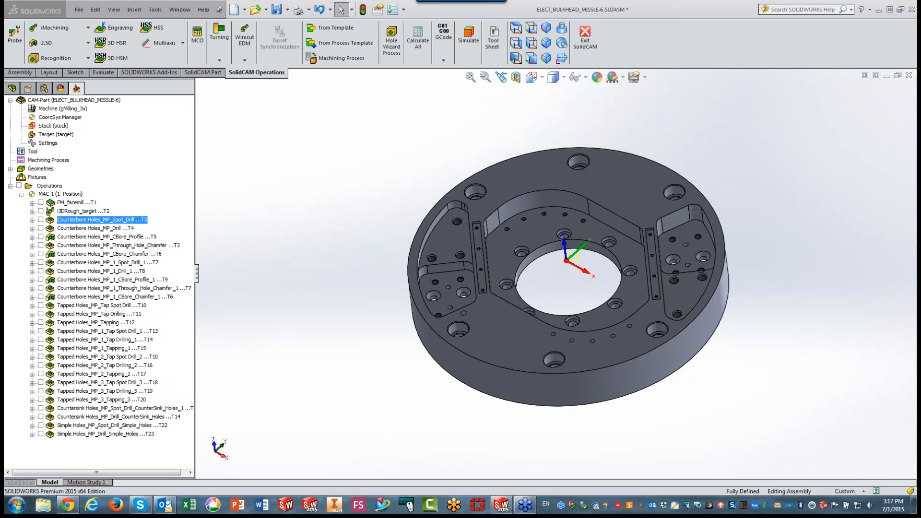
click(59, 109)
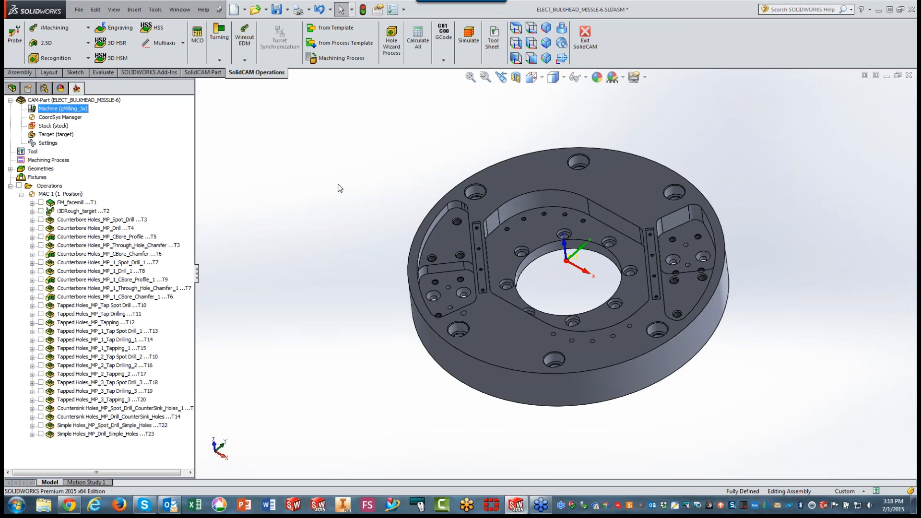
Delete all hole operations, from the first counterbore spot drill through the simple holes drill
click(90, 220)
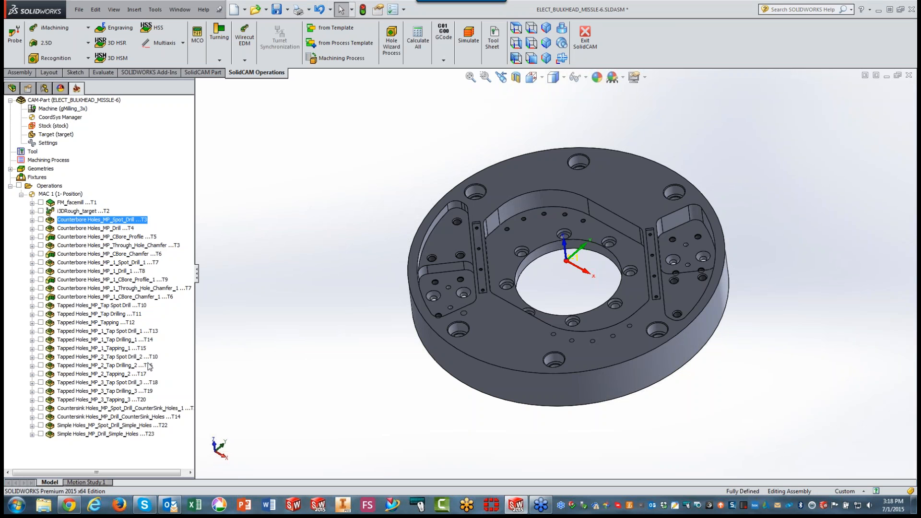
shift+click(81, 434)
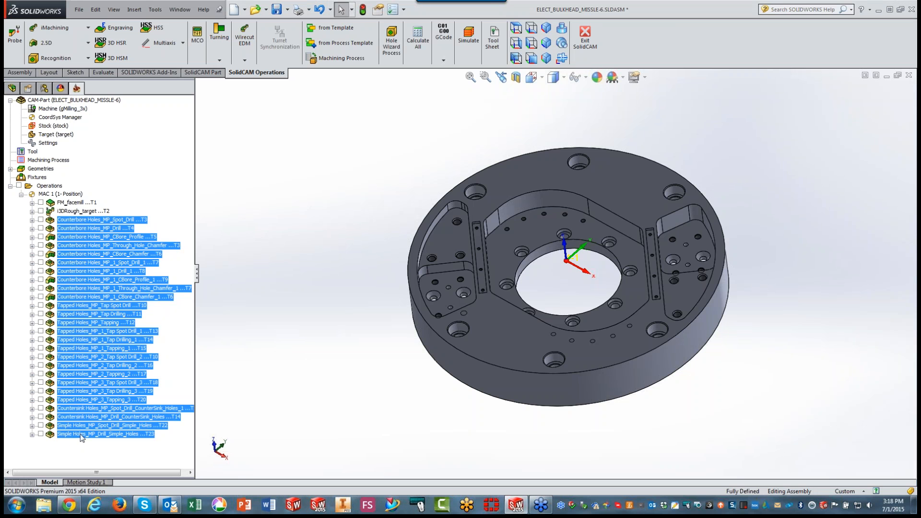
right_click(81, 436)
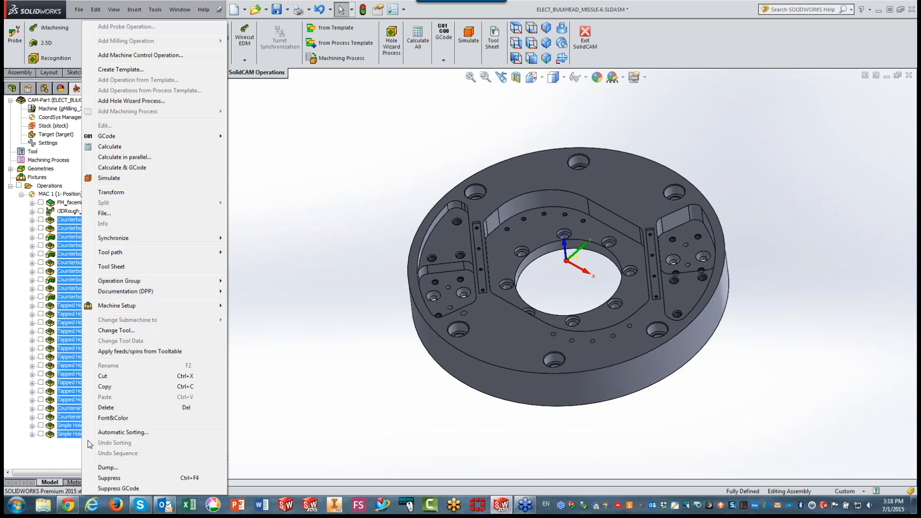
click(102, 408)
click(409, 156)
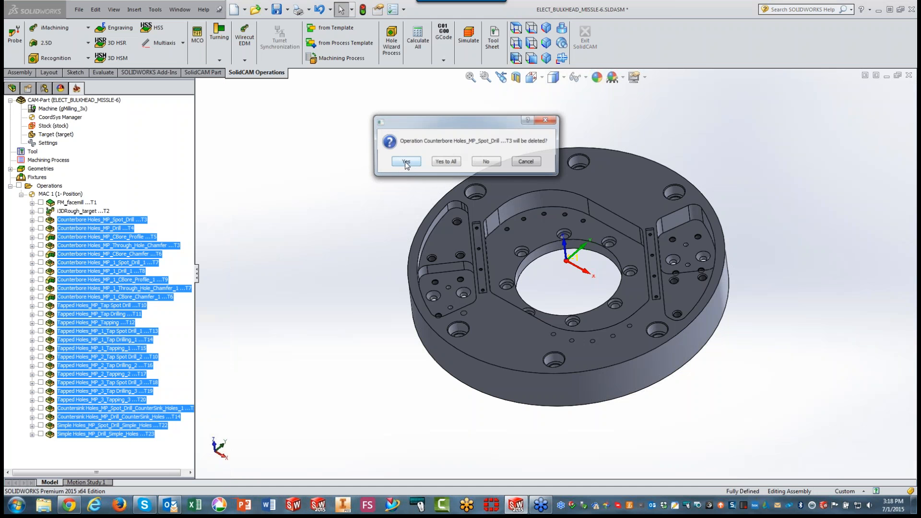
click(444, 162)
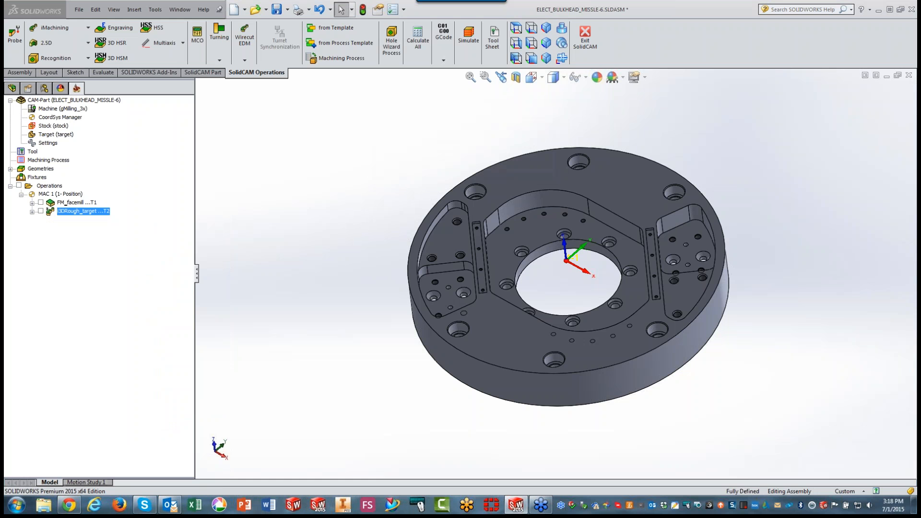
Clean up the CAM-Part with all removal options enabled, including GCode files, unused geometries, fixtures and tools
right_click(90, 101)
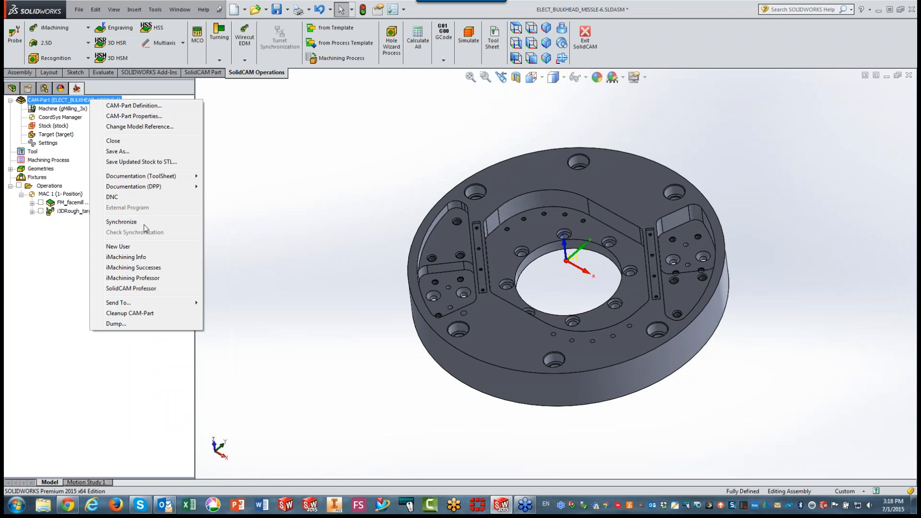
click(143, 313)
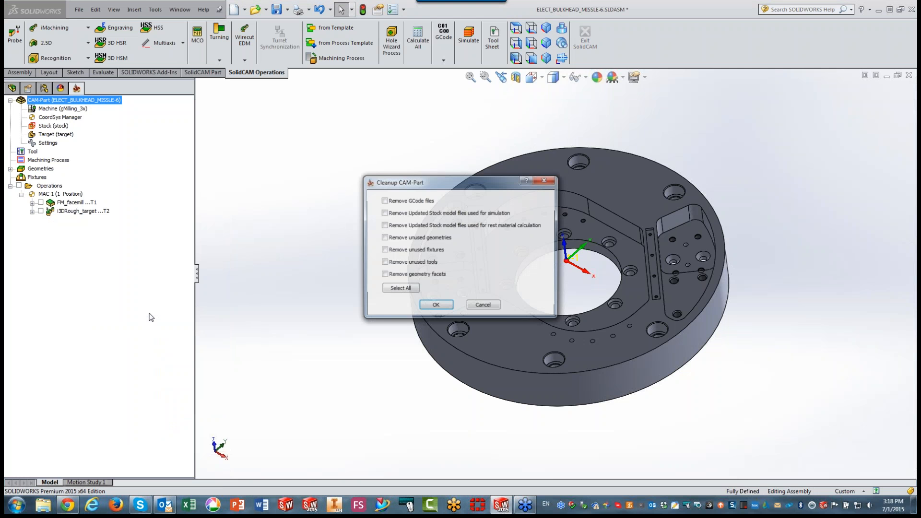
click(401, 288)
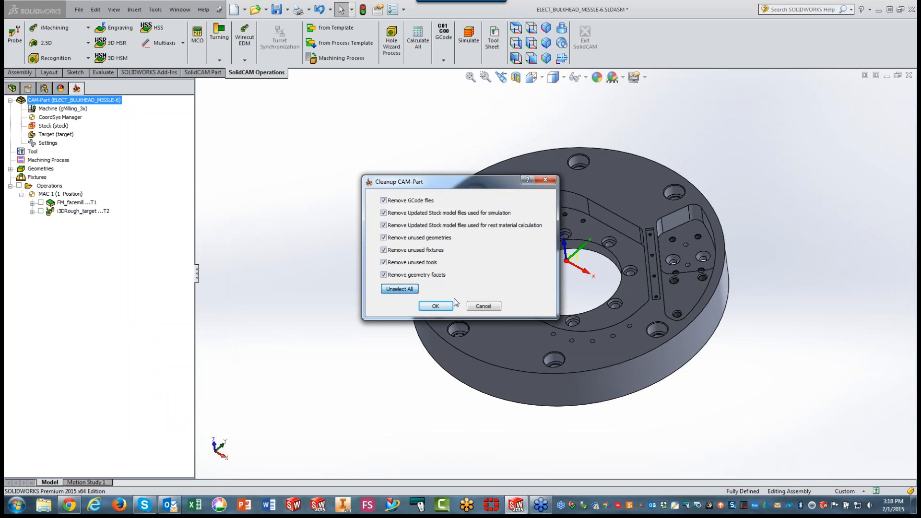
click(436, 306)
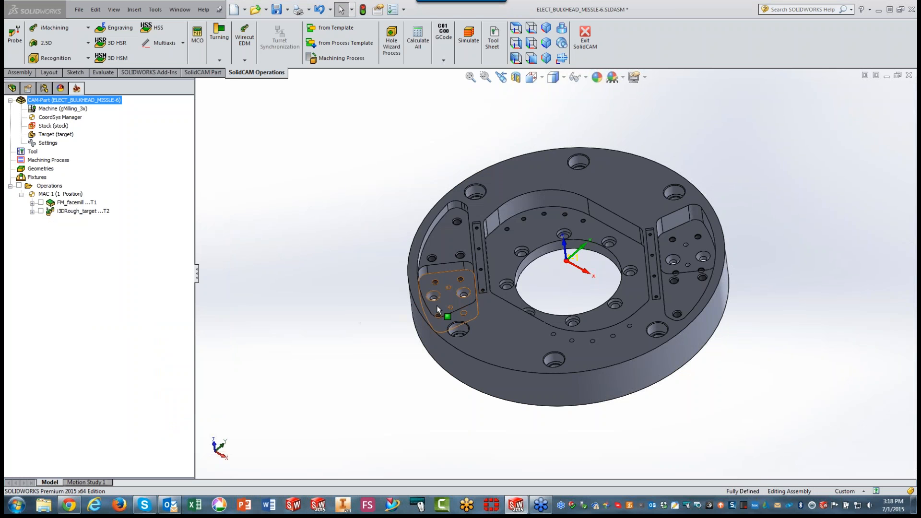
Check which tools remain in the part tool table
click(33, 152)
double_click(33, 152)
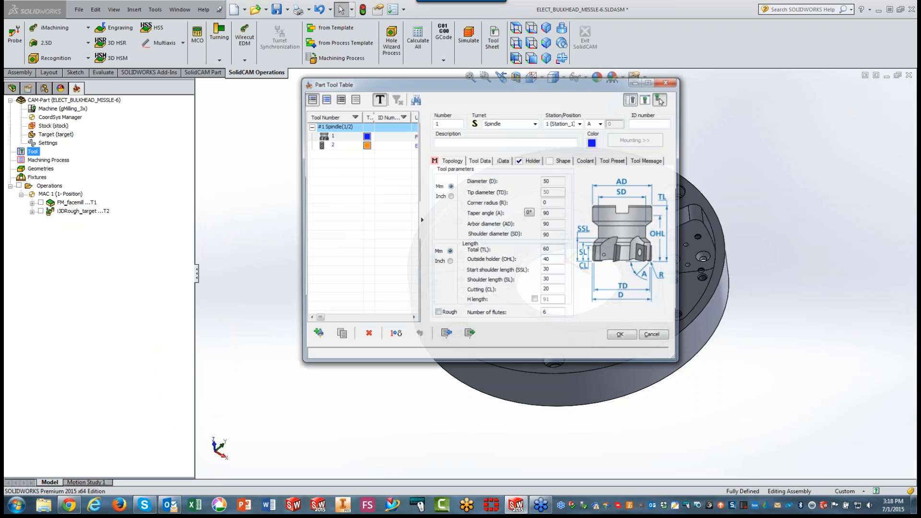
click(668, 81)
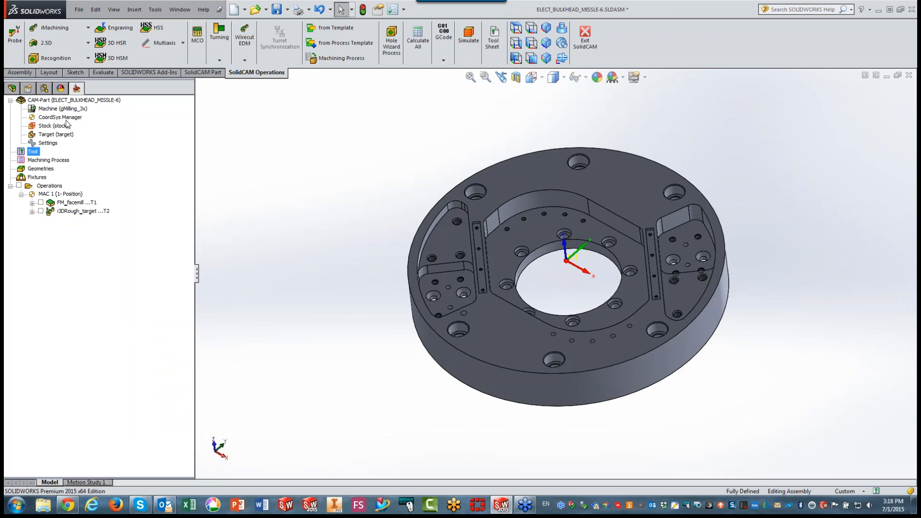
Change the part's CNC machine to Hurco_VMX_30U_5X, continuing without backing up the CAM-Part
double_click(57, 101)
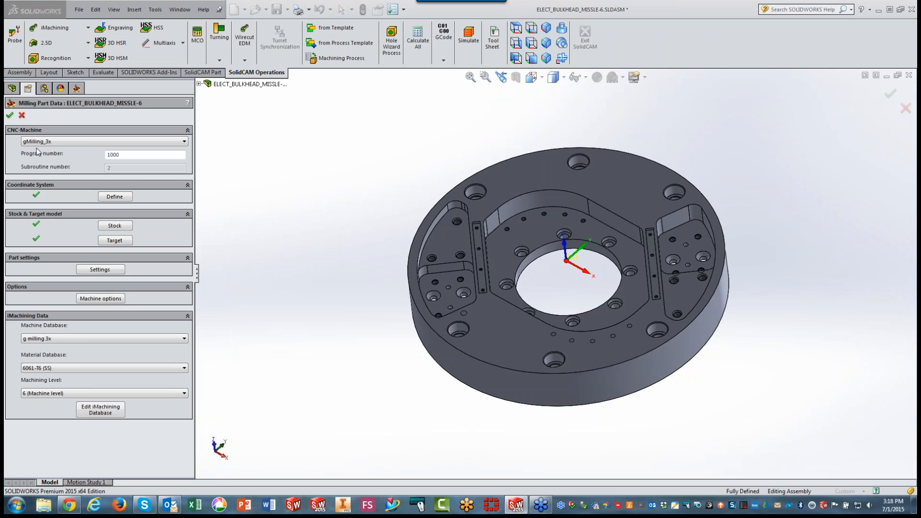
click(40, 144)
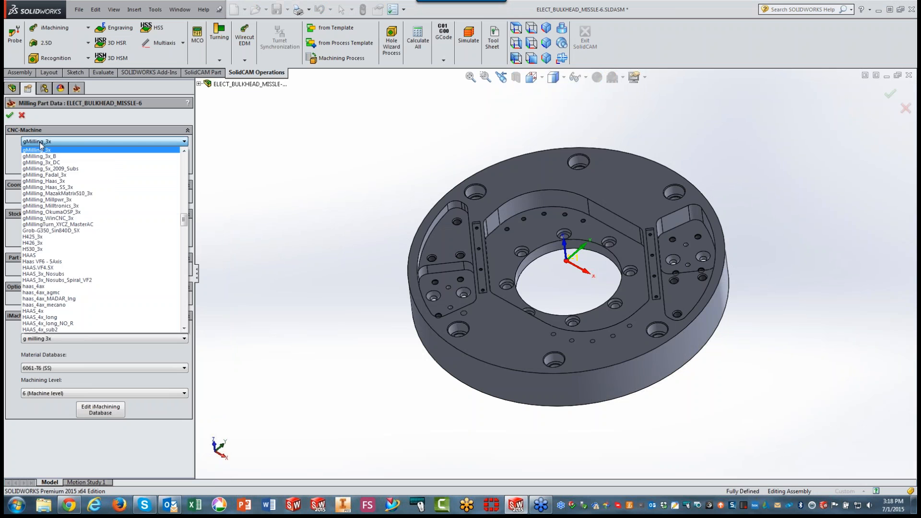
drag(186, 220, 178, 256)
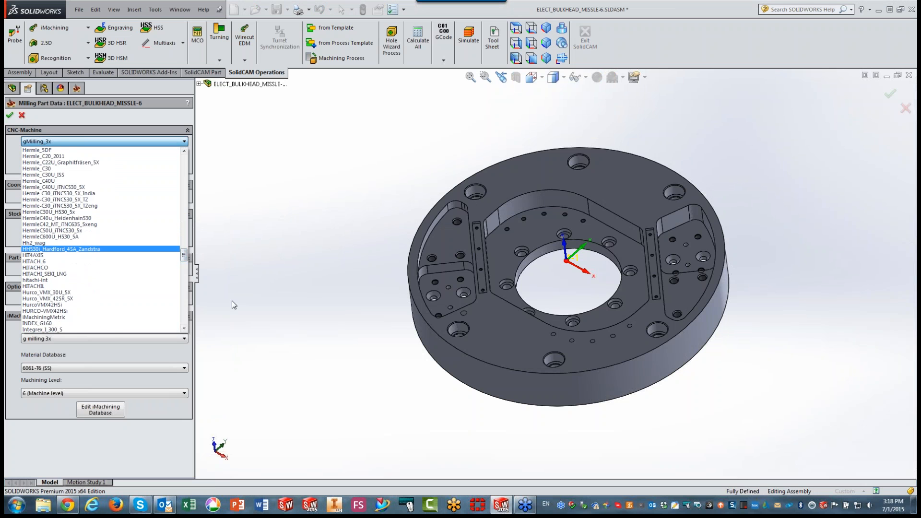
click(56, 292)
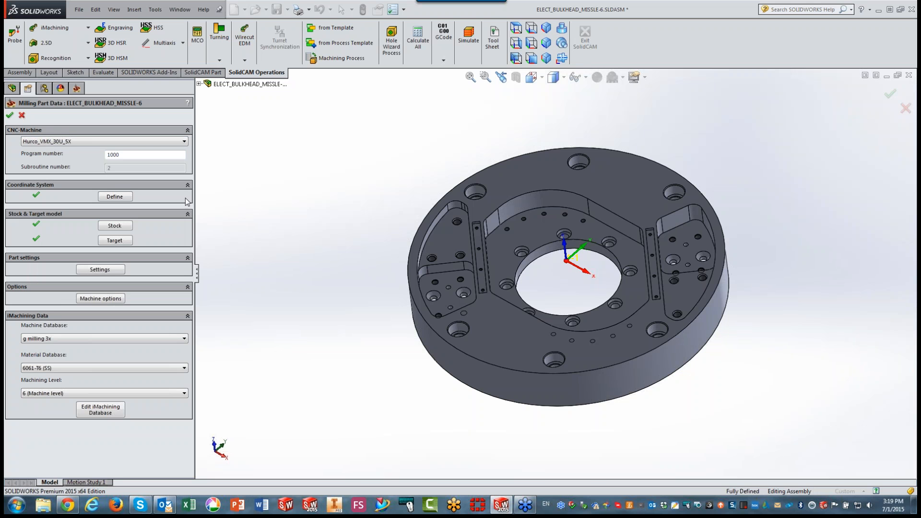
click(9, 115)
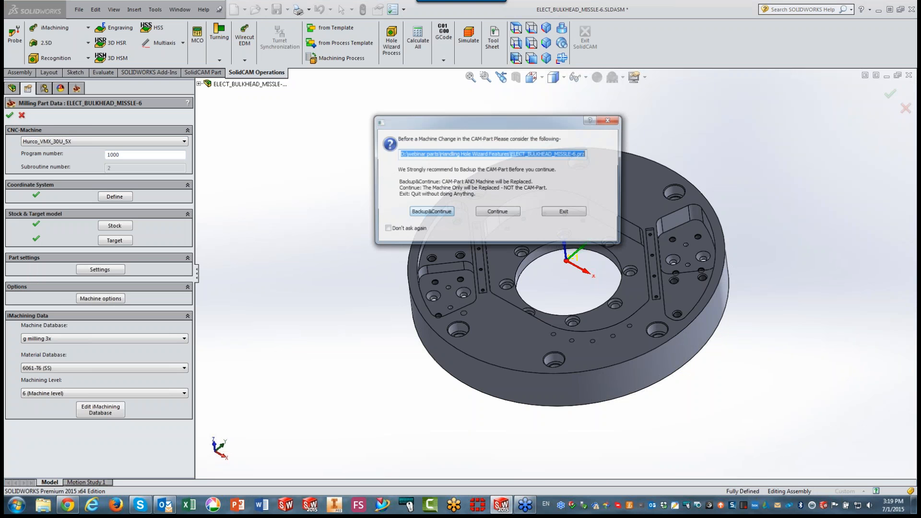
click(511, 214)
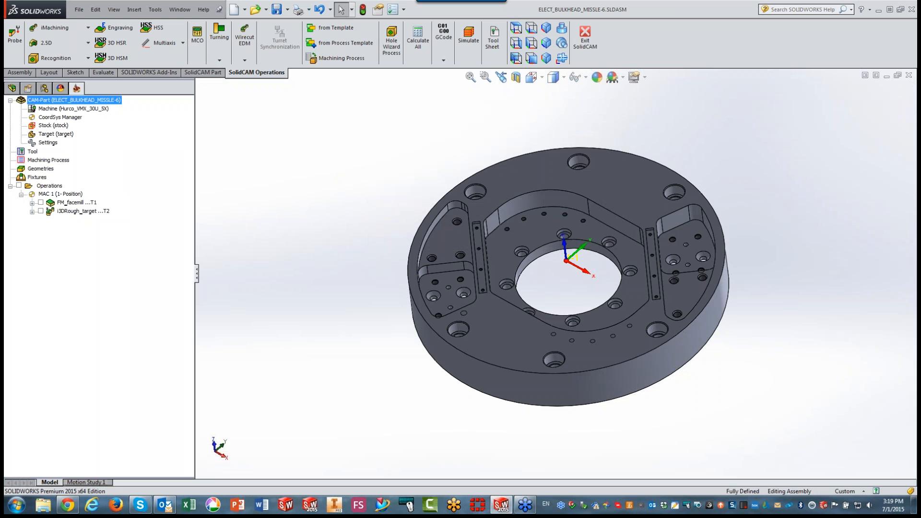
Examine the Hurco machine's general working style settings, including the metric and inch Hole Wizard entries
double_click(54, 109)
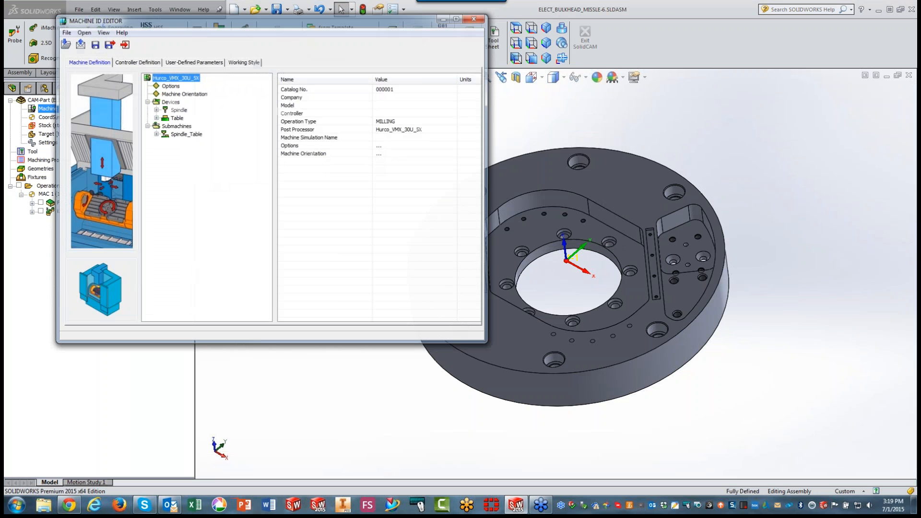
click(243, 63)
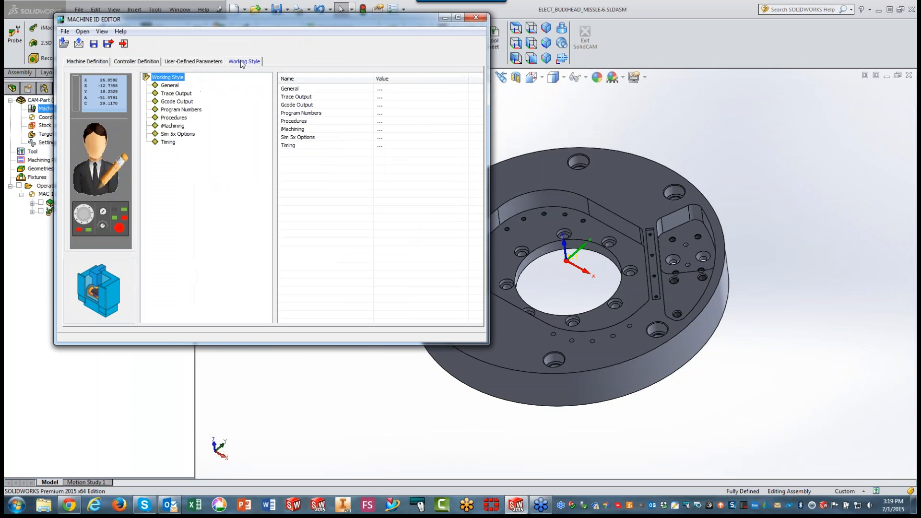
click(169, 86)
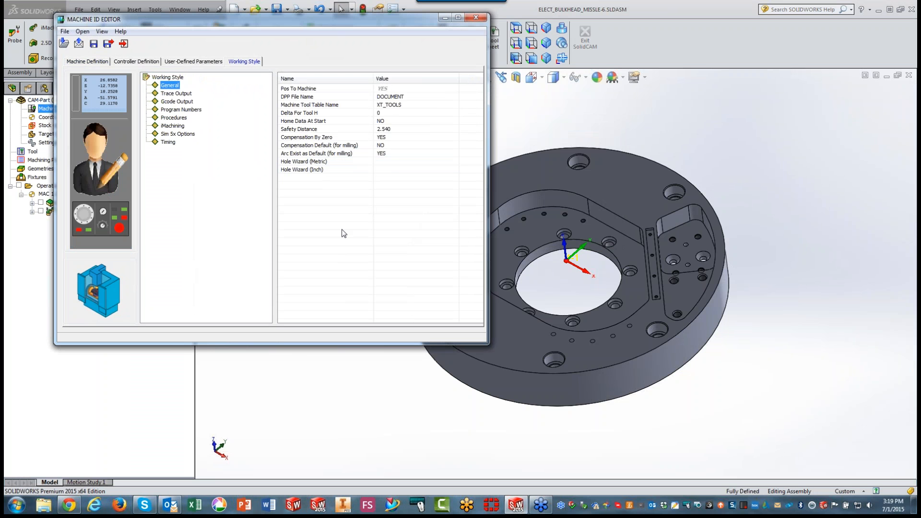
click(475, 17)
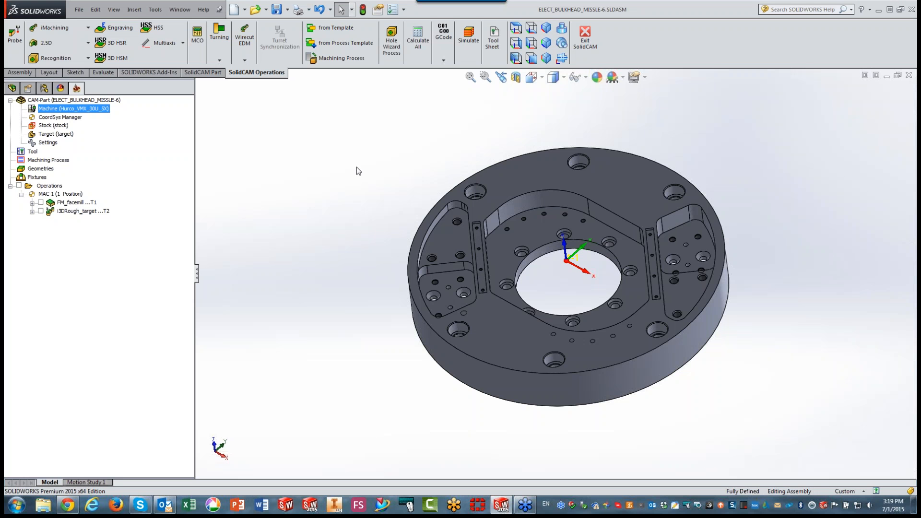
Generate Hole Wizard counterbore operations for the M16 socket head cap screw holes around the outer rim, including the pattern
click(391, 40)
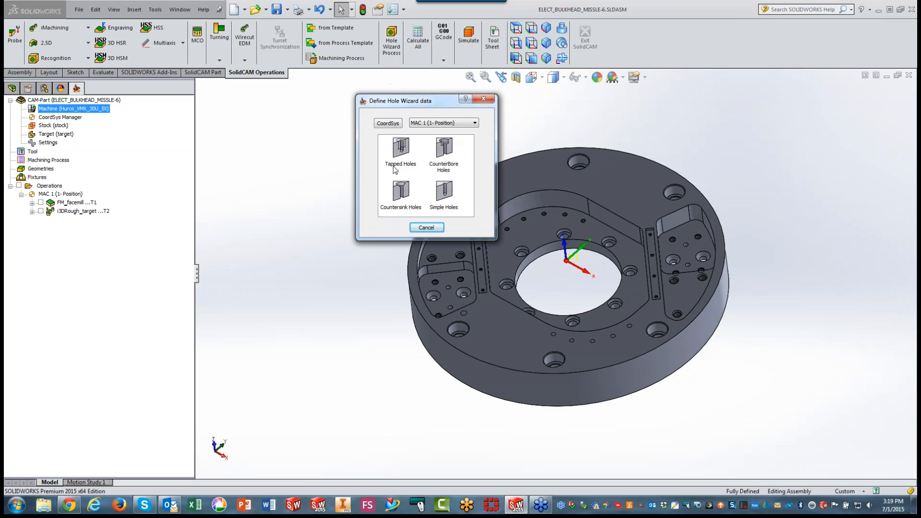
click(449, 157)
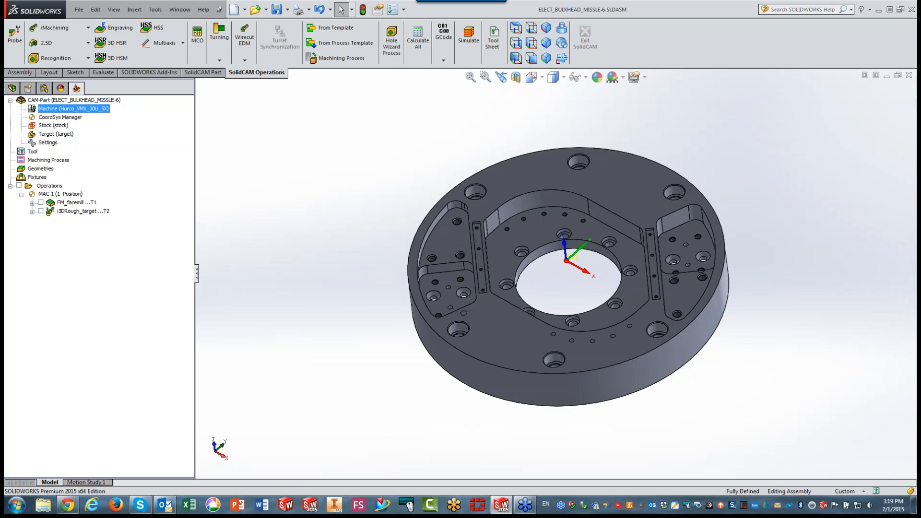
click(575, 162)
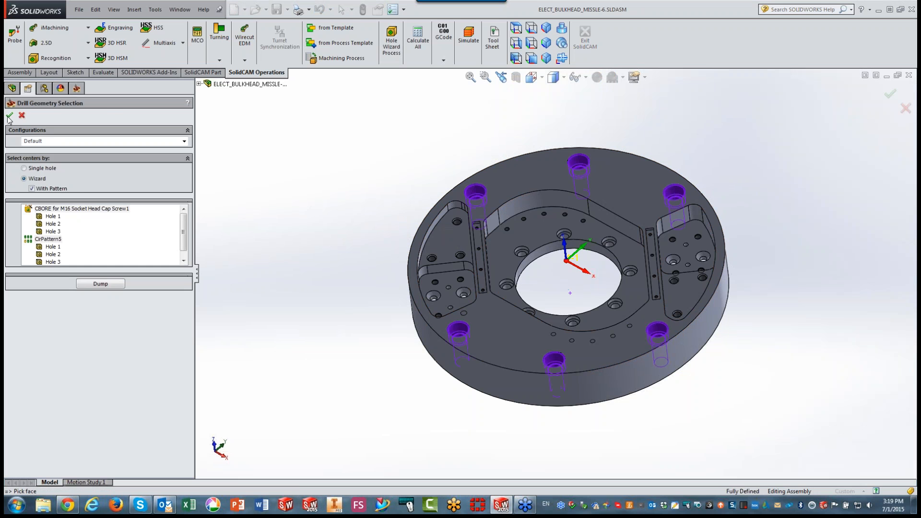
click(10, 116)
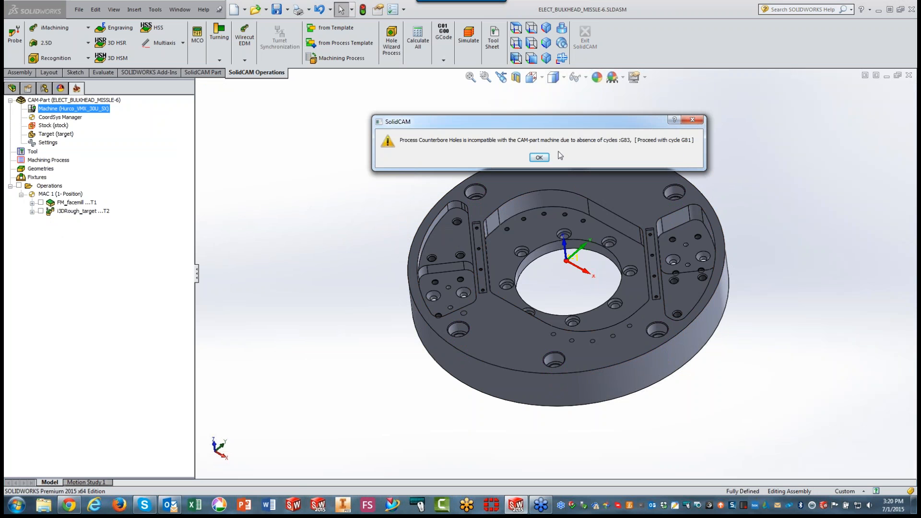
click(539, 158)
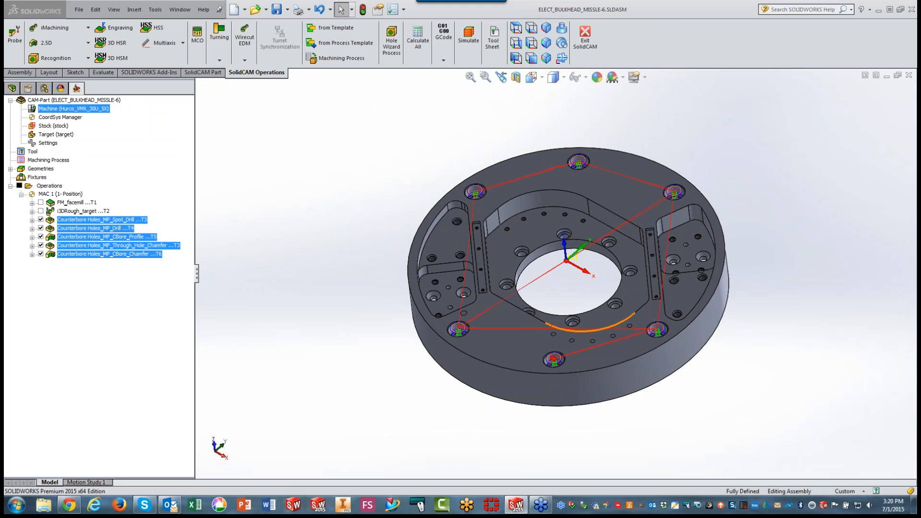
Check the drill cycle and its dwell data in the counterbore spot drill operation
click(64, 237)
click(67, 252)
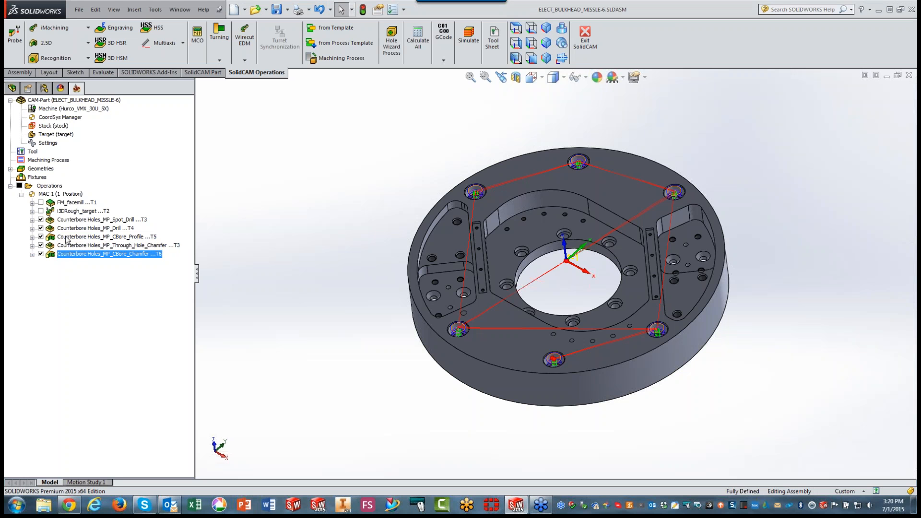
click(67, 237)
click(68, 256)
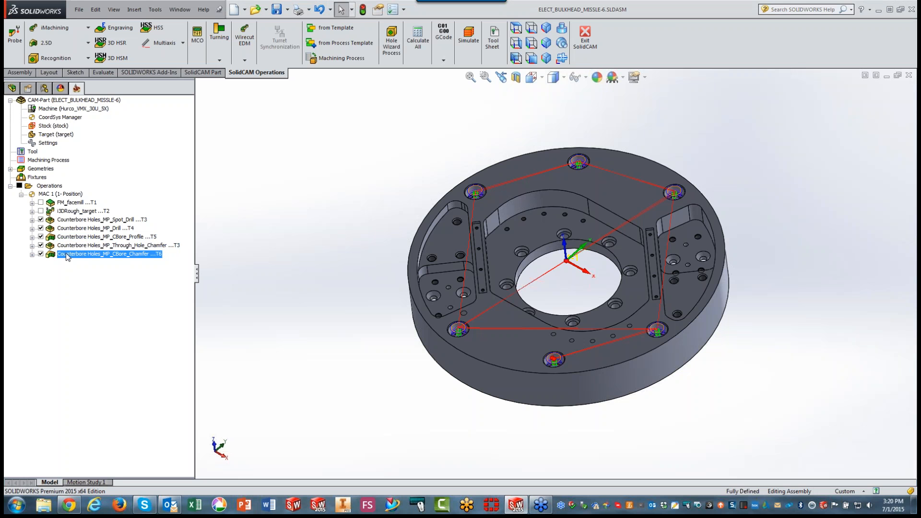
double_click(67, 220)
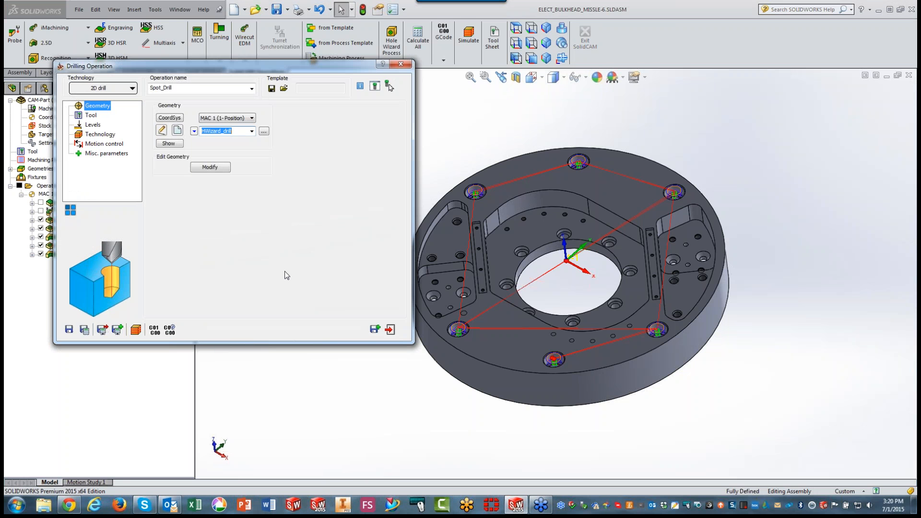
click(101, 134)
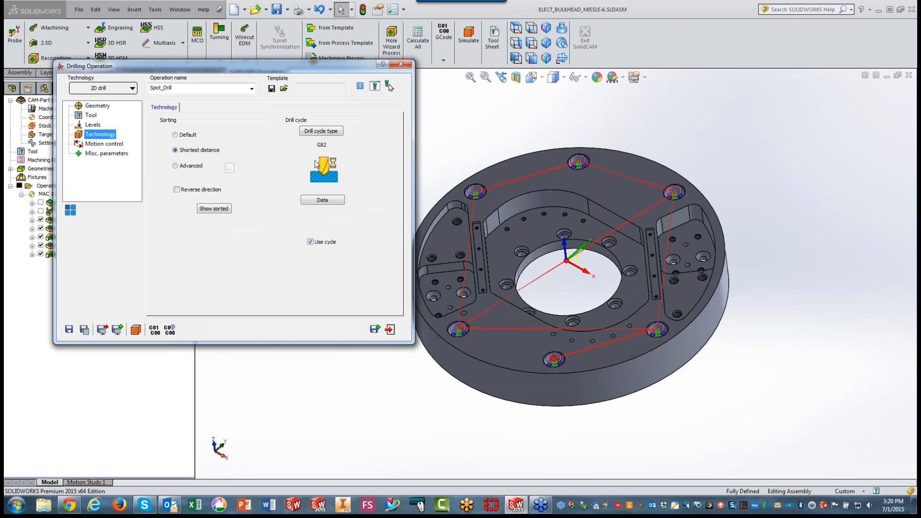
click(323, 199)
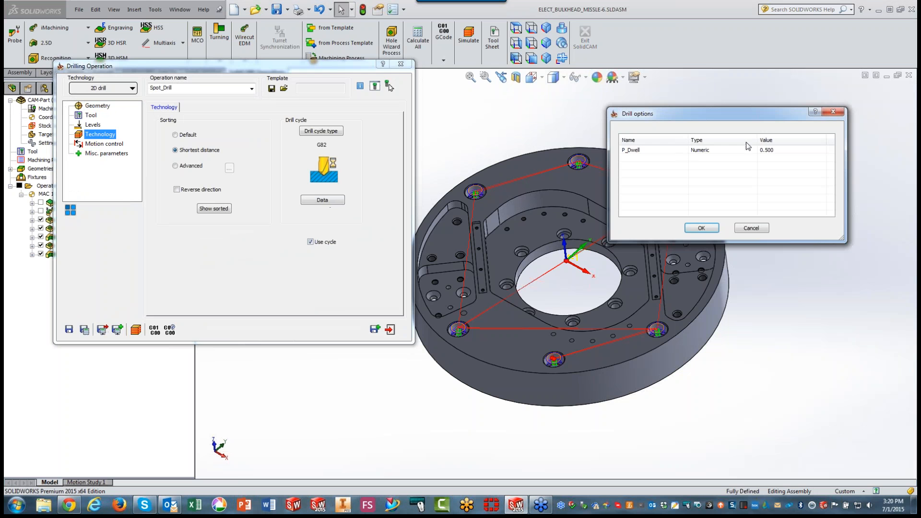
click(833, 112)
click(390, 329)
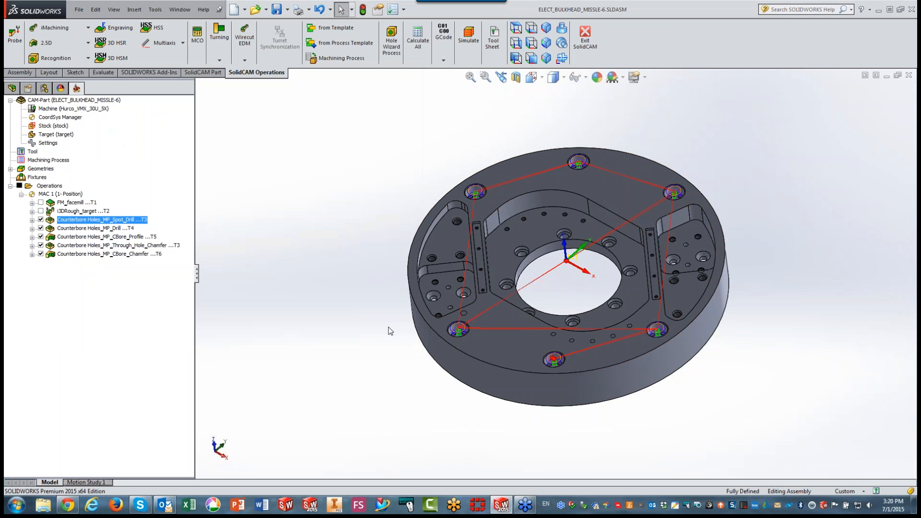
Check the technology settings of the counterbore profile operation
double_click(80, 237)
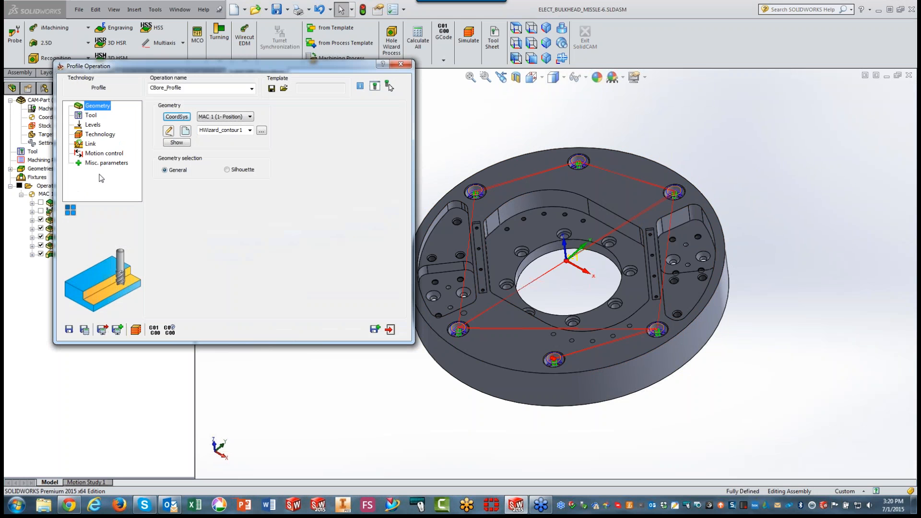
click(103, 136)
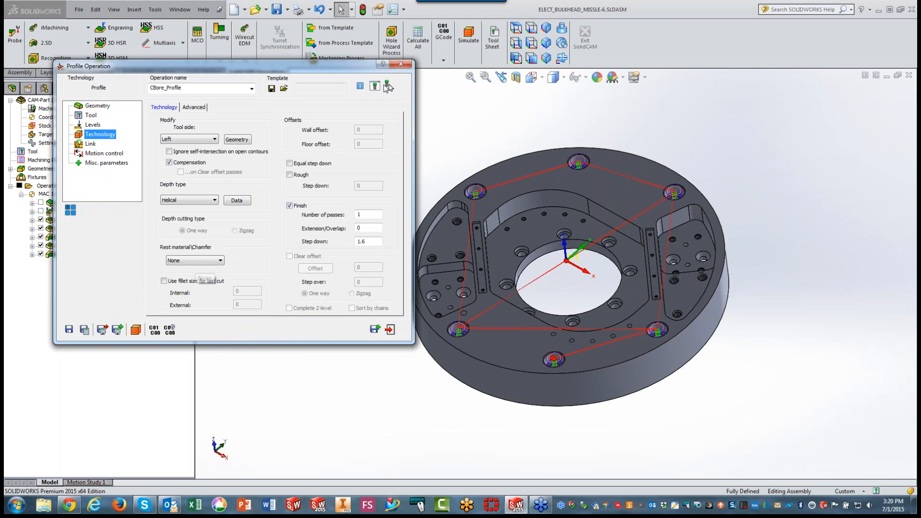
click(400, 64)
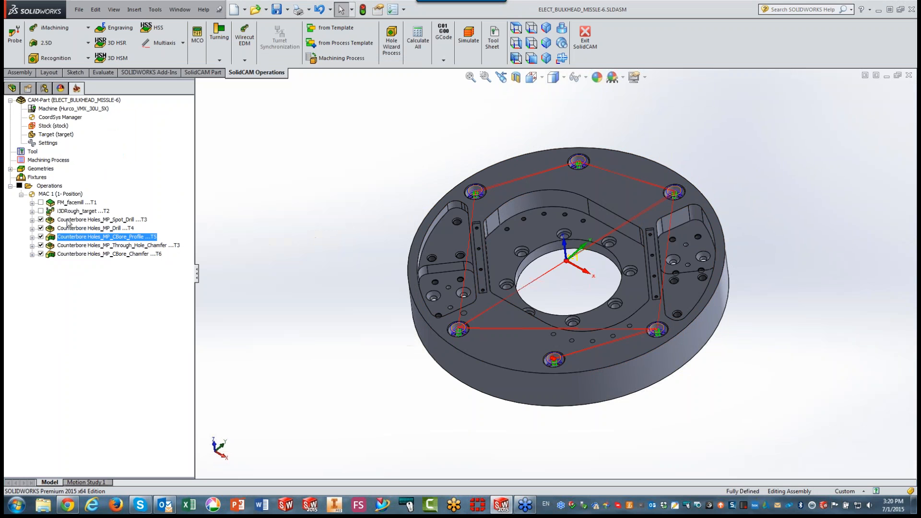
Check the counterbore drill operation's cycle type and its peck and retract options
double_click(66, 229)
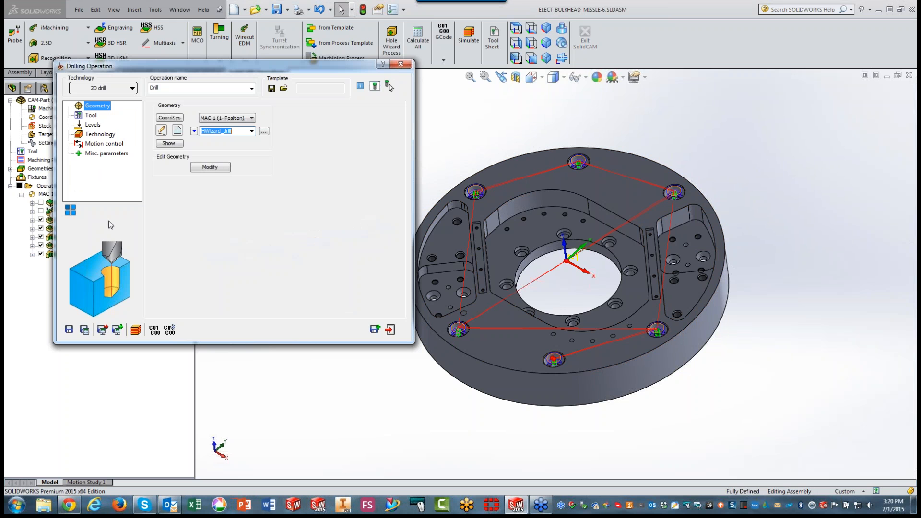
click(110, 135)
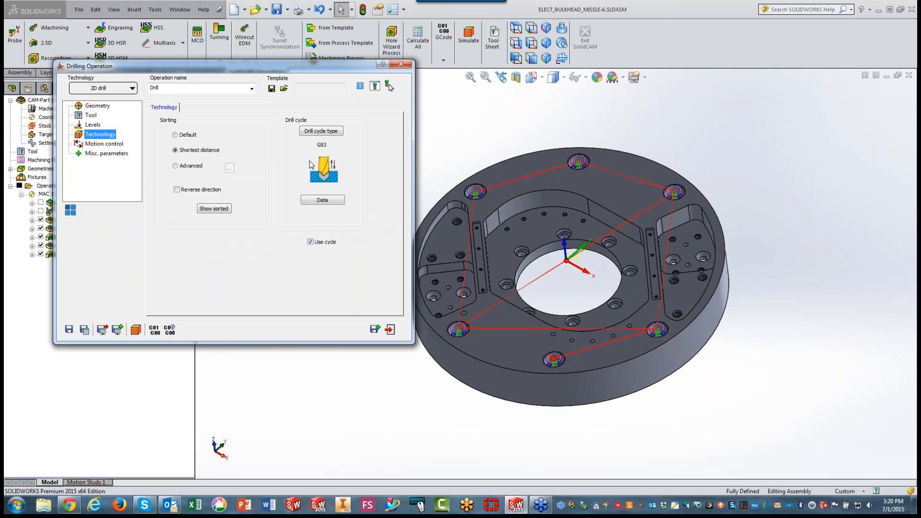
click(327, 201)
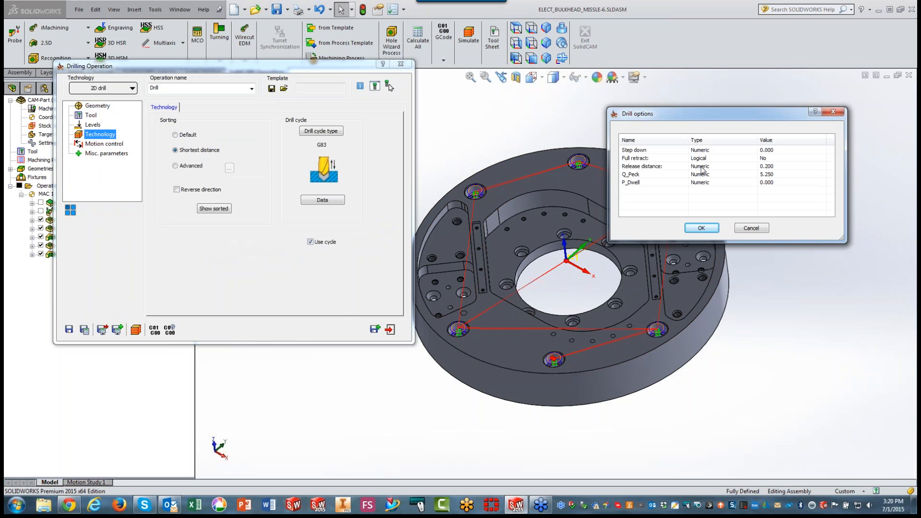
click(751, 228)
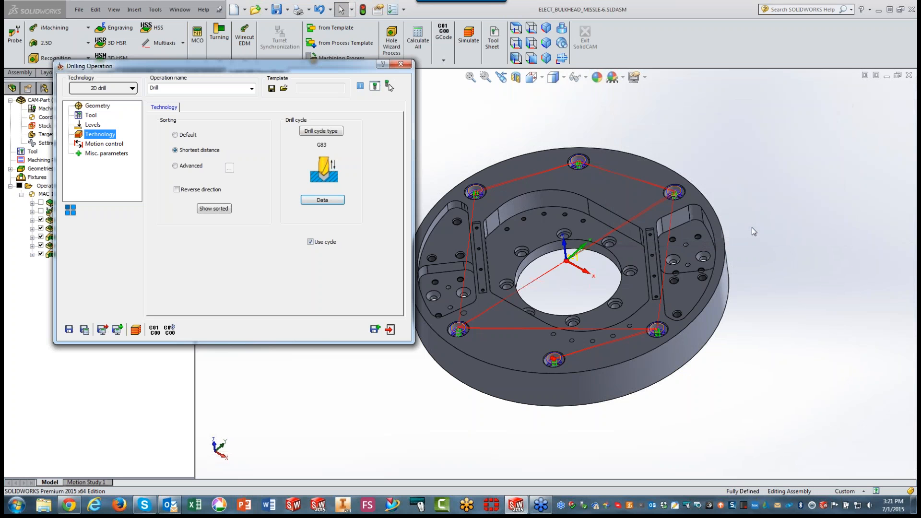
click(390, 330)
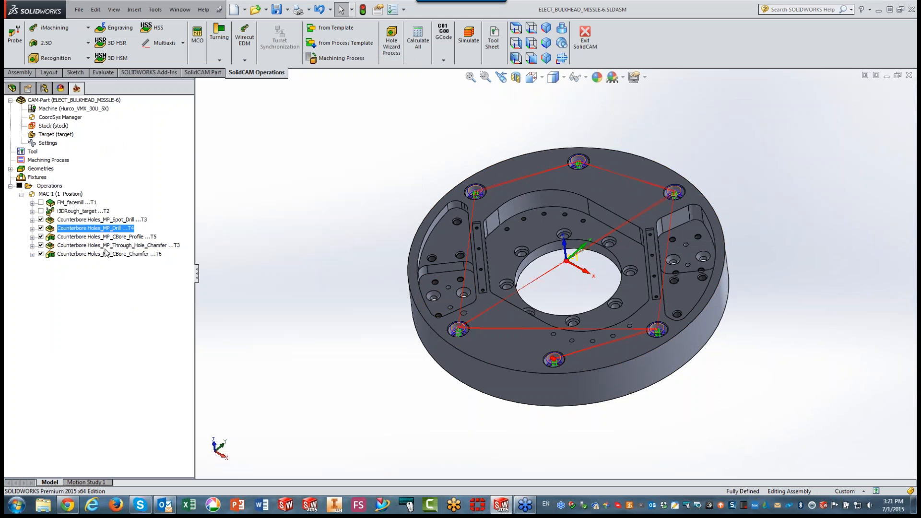
Check the sorting and drill cycle of the counterbore through-hole chamfer operation
double_click(72, 245)
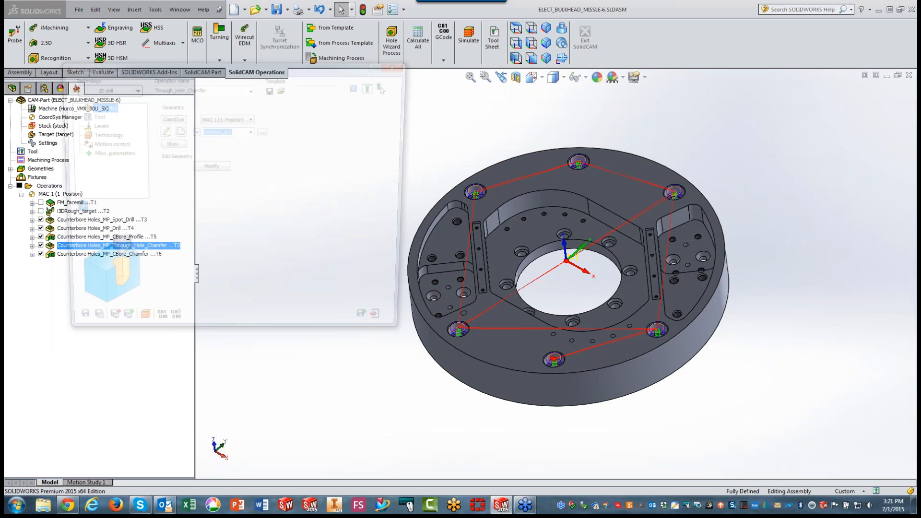
click(101, 135)
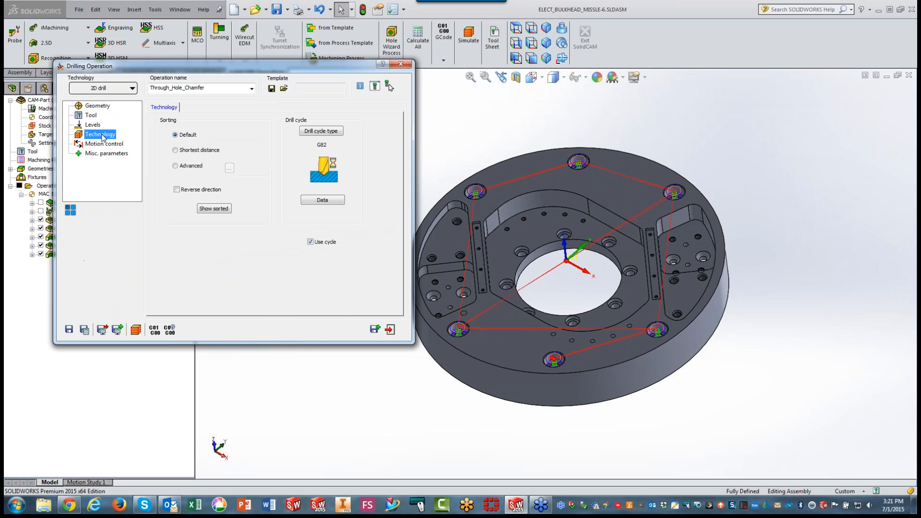
click(401, 66)
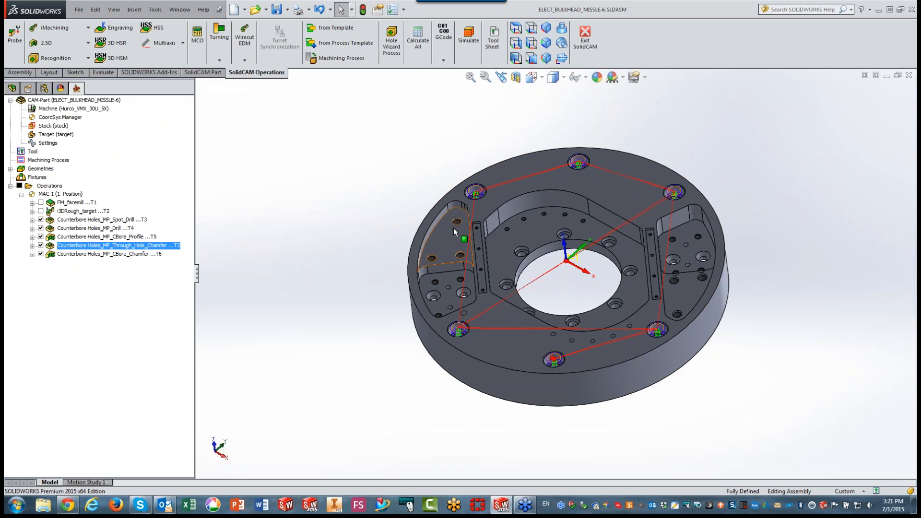
Generate Hole Wizard tapped hole operations for the M10x1.0 tapped holes in the curved side pocket, including the pattern
click(391, 40)
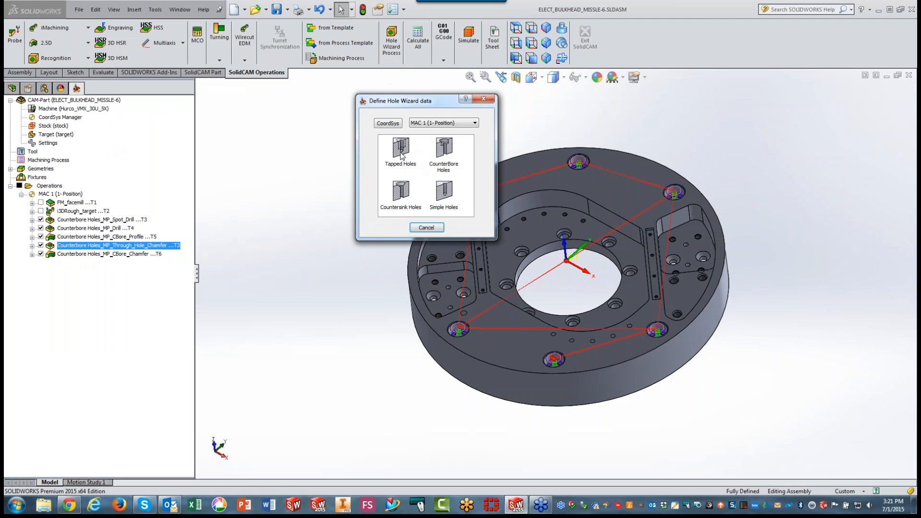
click(401, 149)
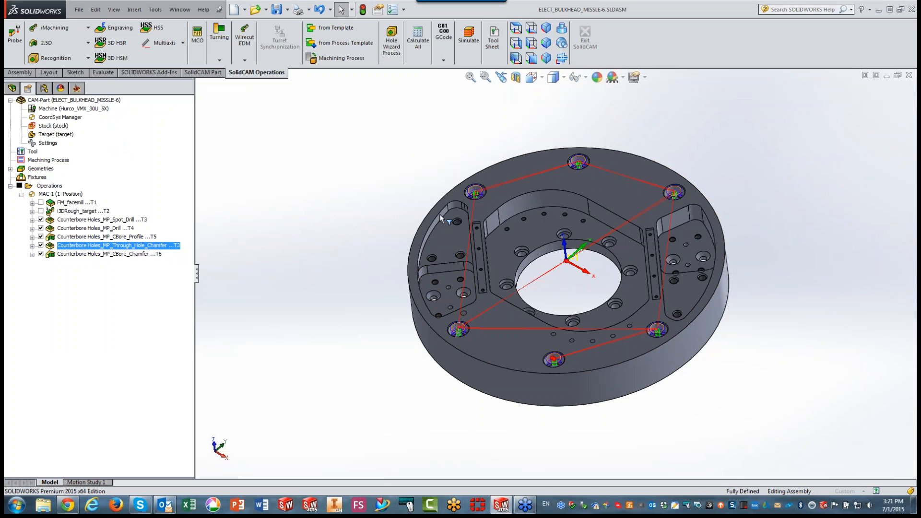
scroll(413, 211, down, 5)
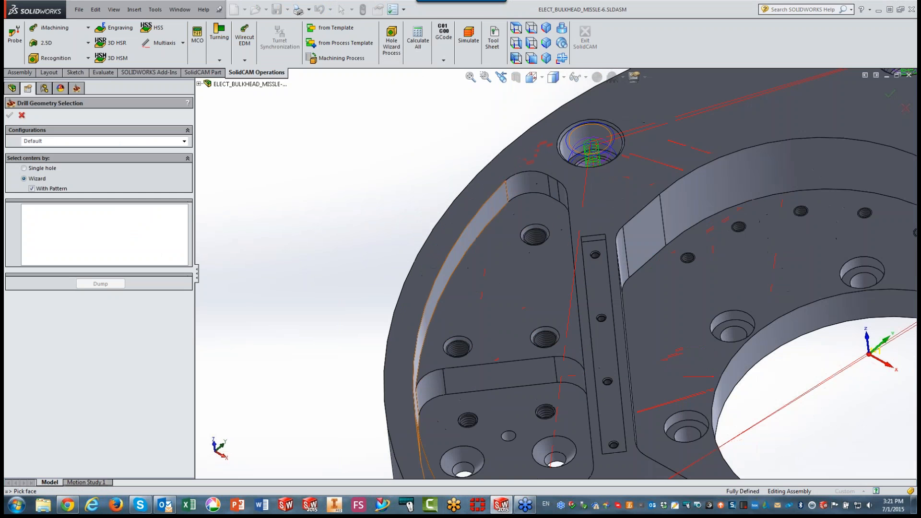
click(533, 238)
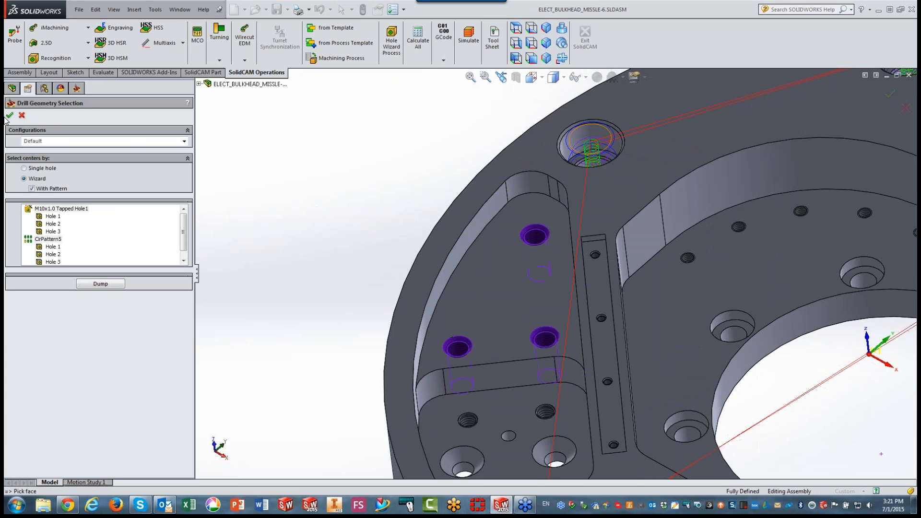
click(9, 115)
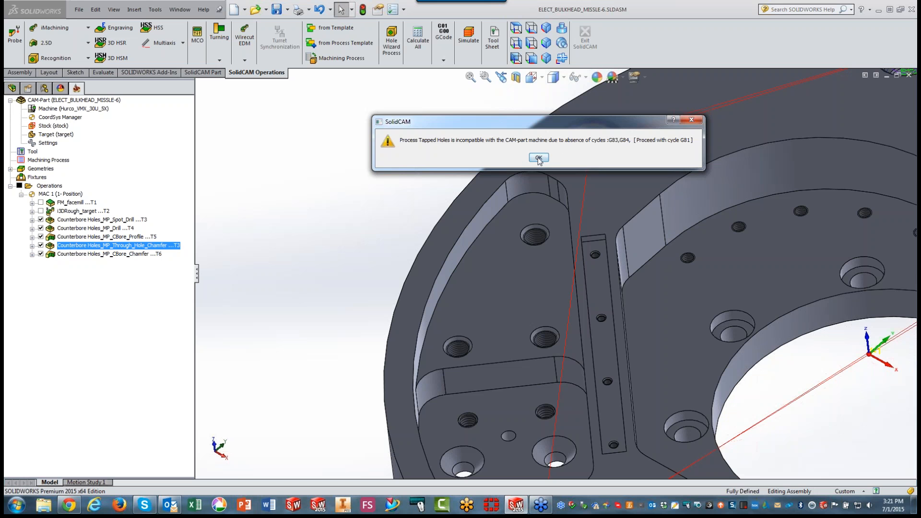
click(539, 158)
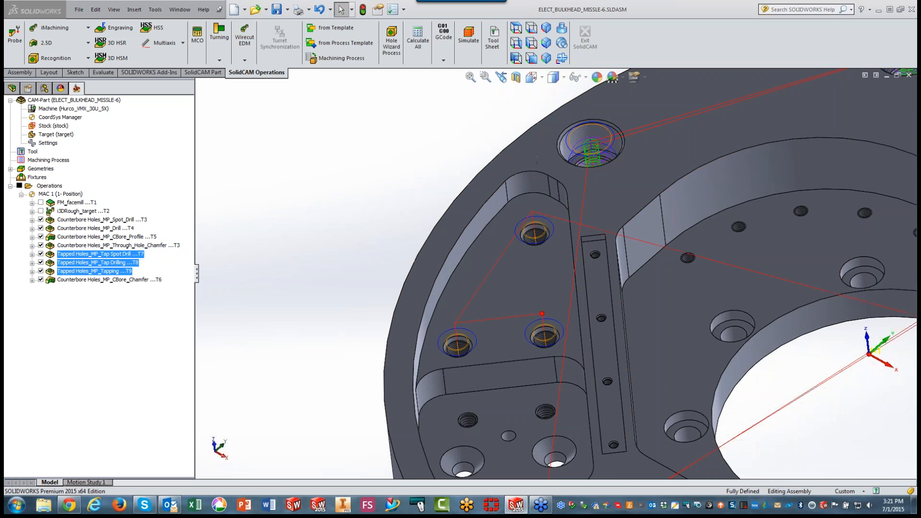
Check the sorting and drill cycle of the tap spot drill and tap drilling operations
click(72, 254)
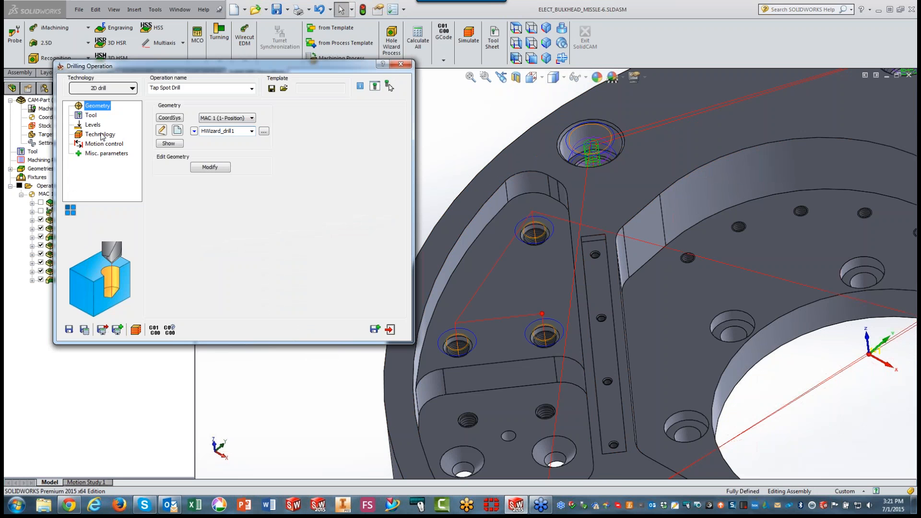
click(101, 135)
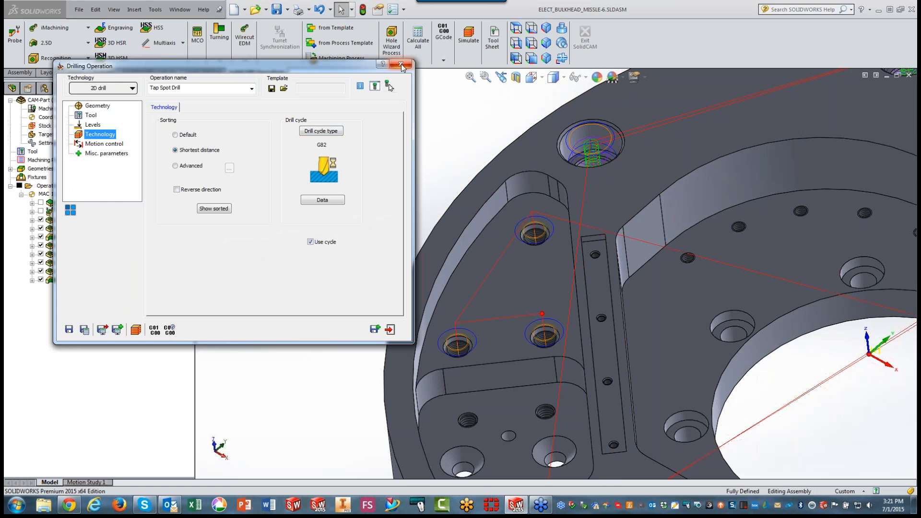
click(401, 65)
click(68, 263)
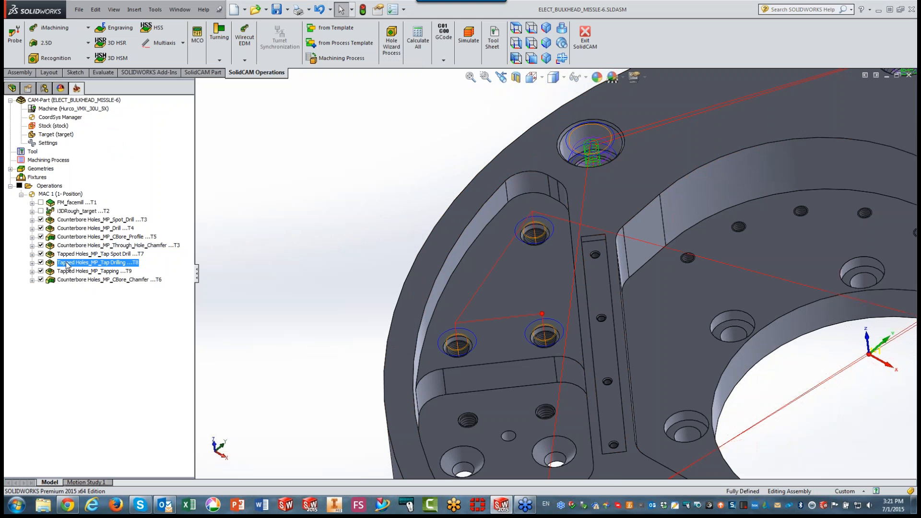
double_click(68, 263)
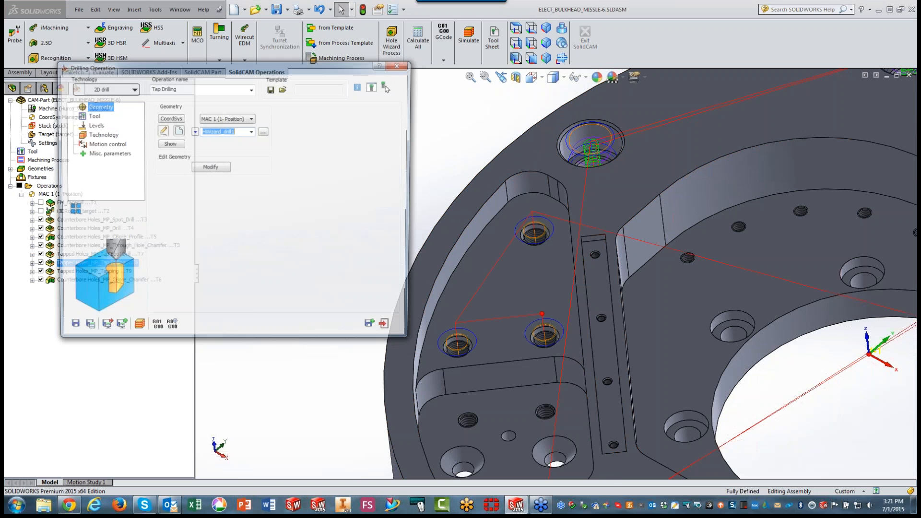
click(102, 136)
click(400, 64)
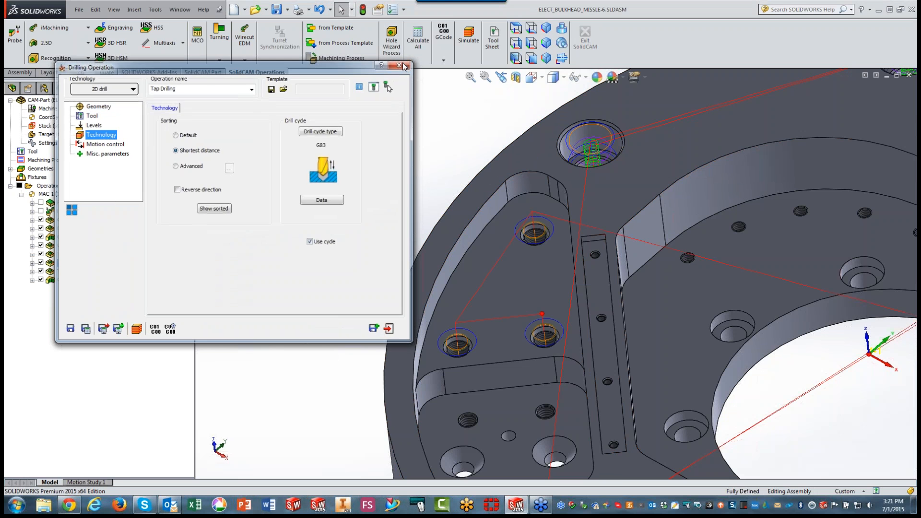
Check the tapping operation's drill cycle and the cycle types available for it, leaving the operation unsaved
click(69, 272)
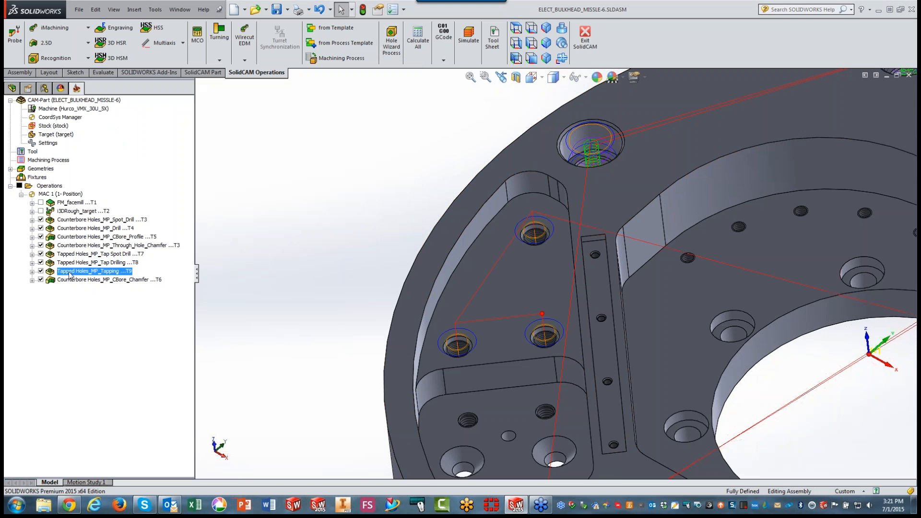
double_click(56, 275)
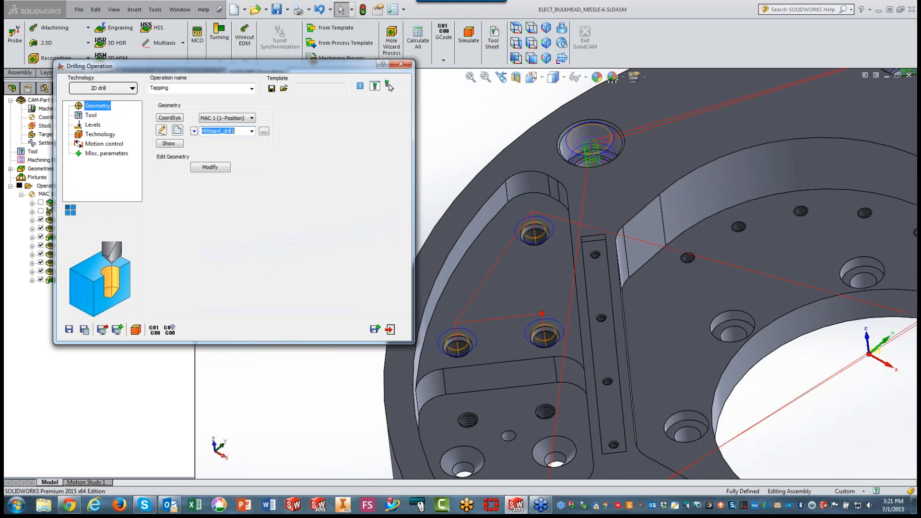
click(101, 134)
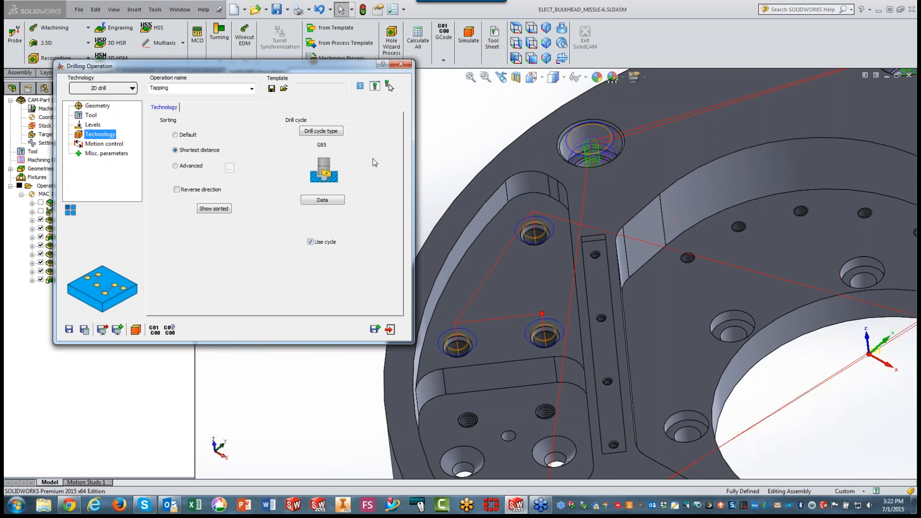
click(329, 131)
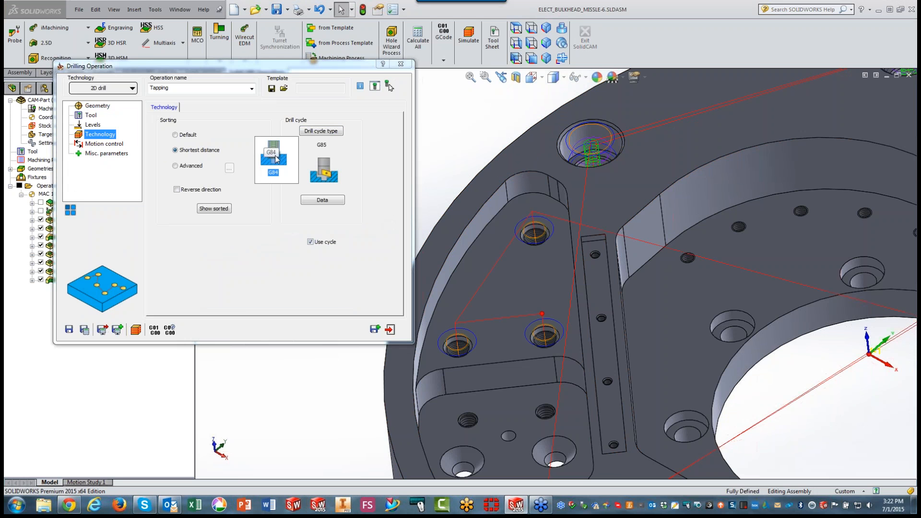
click(277, 159)
click(307, 134)
click(249, 146)
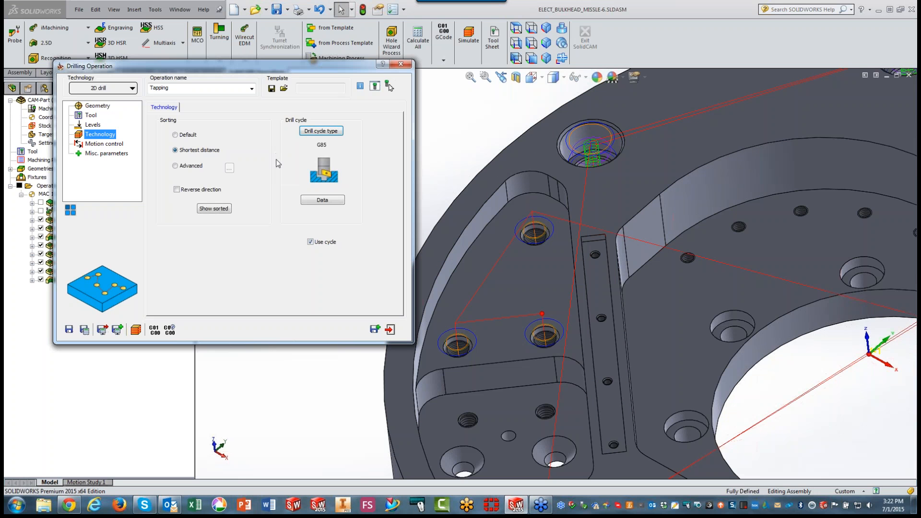
click(390, 329)
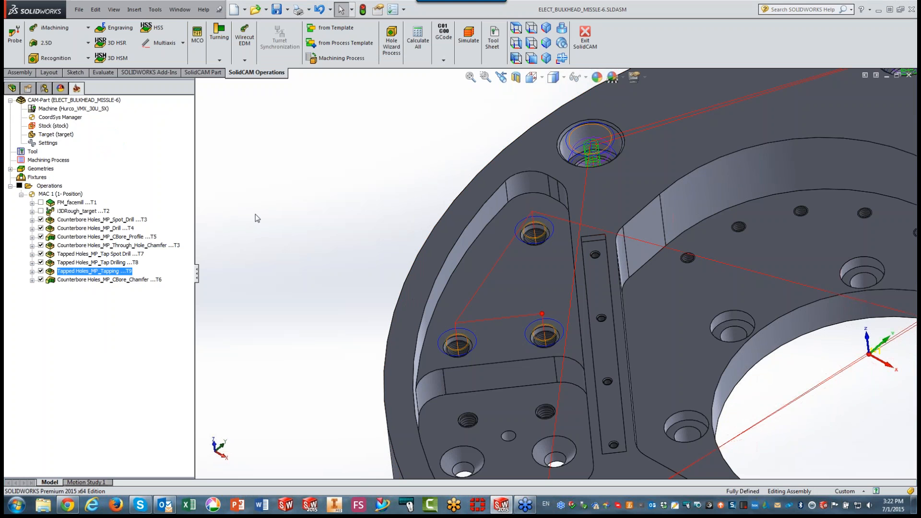
Delete all the counterbore hole and tapped hole operations, keeping only the face milling and 3D roughing operations
click(98, 220)
shift+click(75, 279)
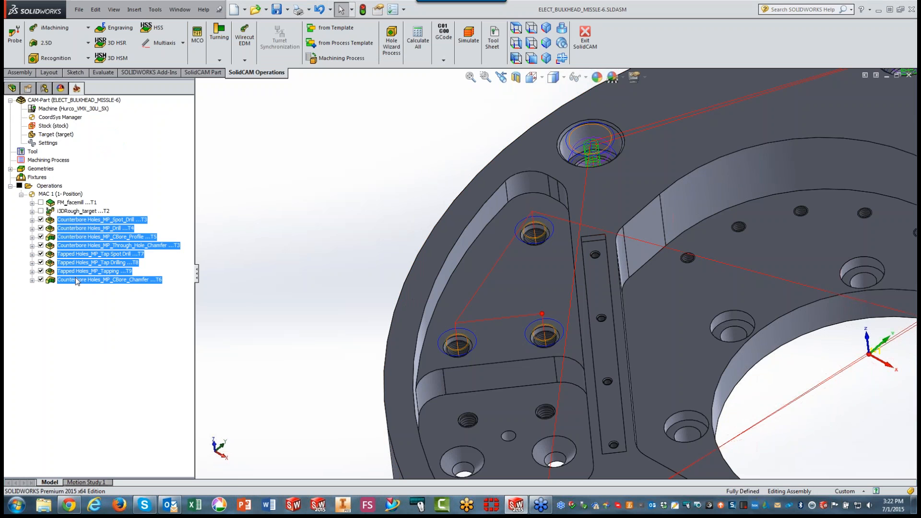
right_click(75, 278)
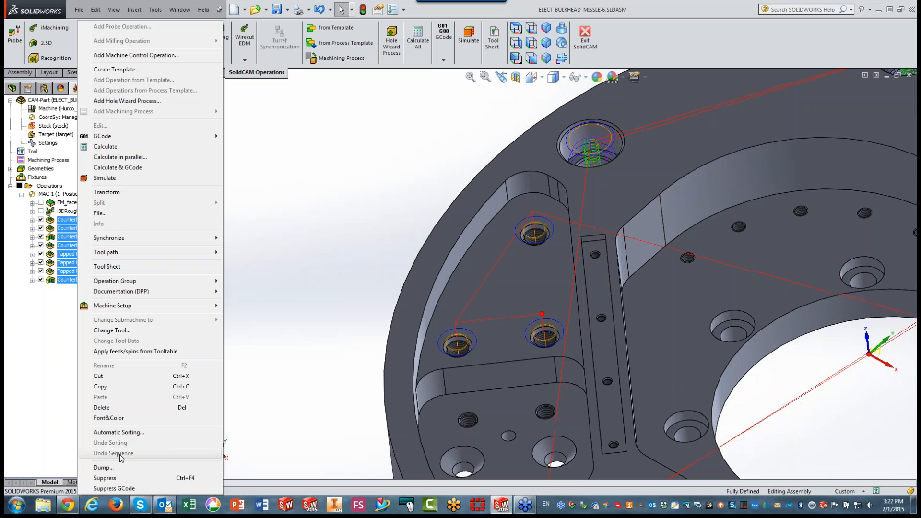
click(111, 407)
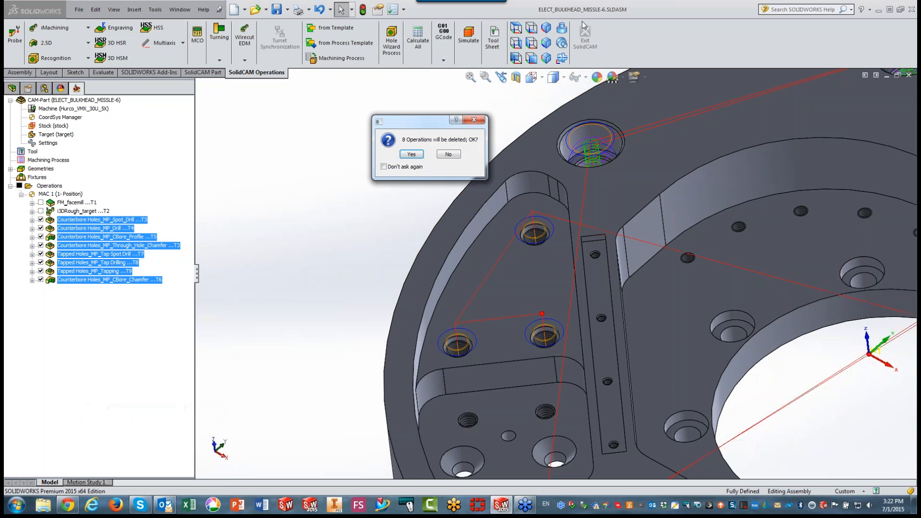
click(411, 154)
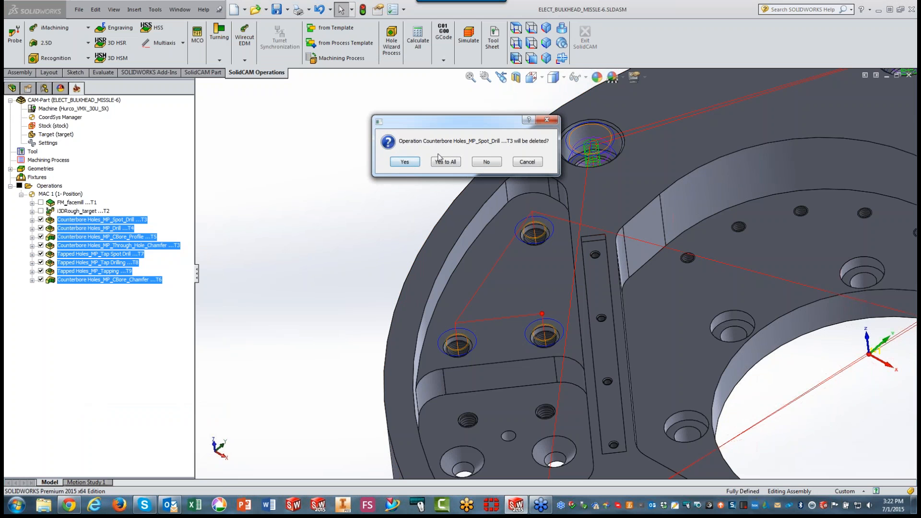
click(440, 160)
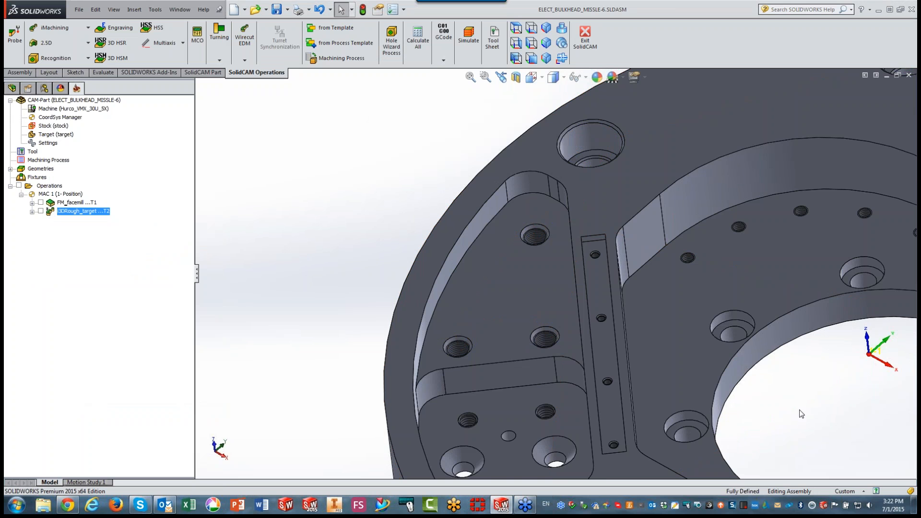
Load the machining process table HOLE PROCESSES - METRIC gmilling_3x.MPT and close its table manager
scroll(837, 405, up, 5)
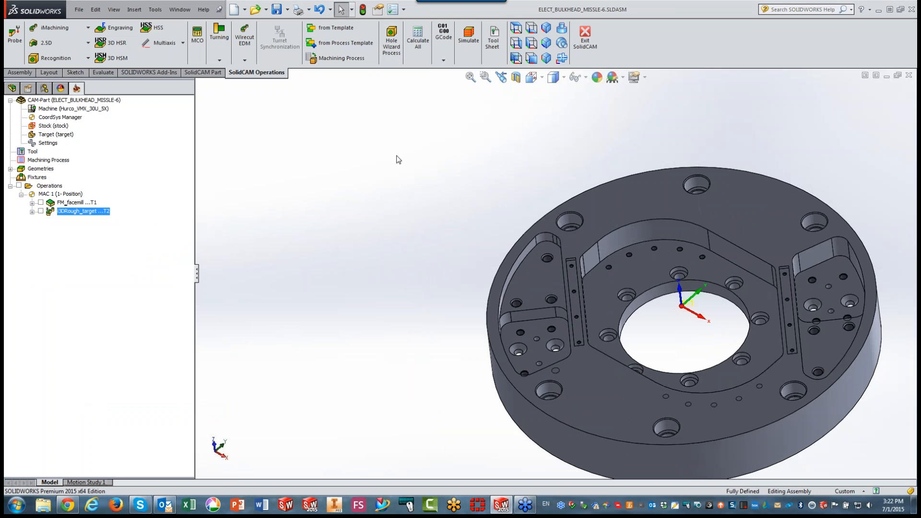
right_click(48, 161)
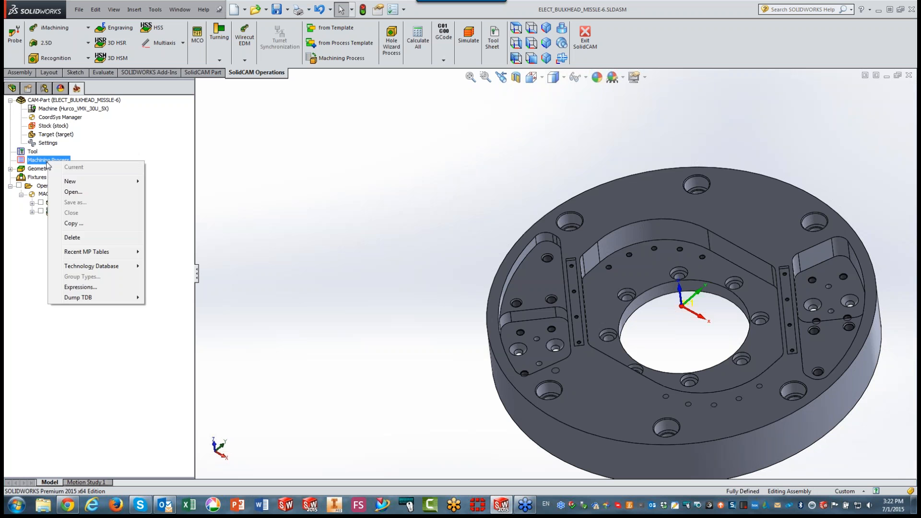
click(71, 192)
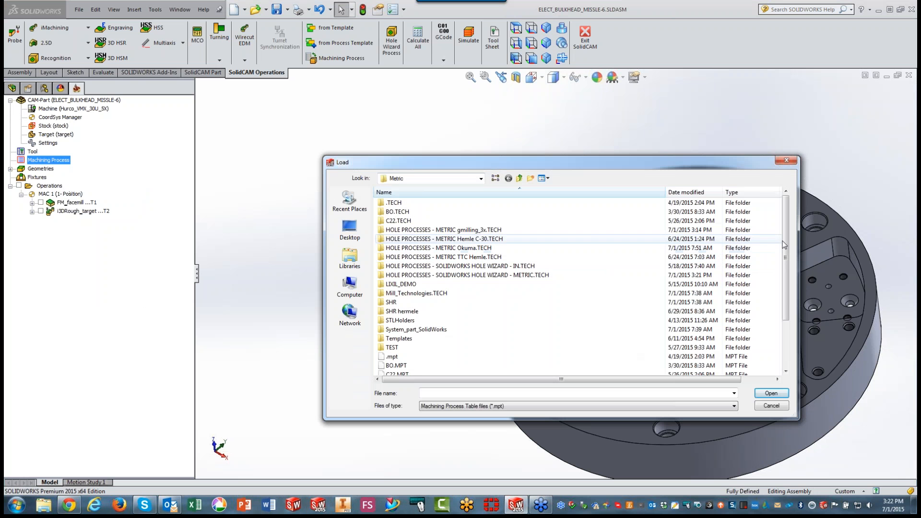
drag(786, 243, 786, 293)
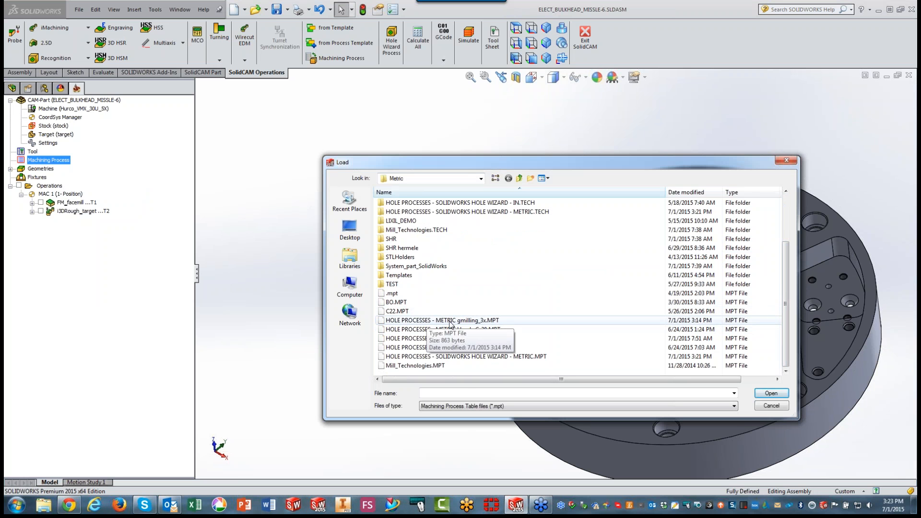
click(450, 321)
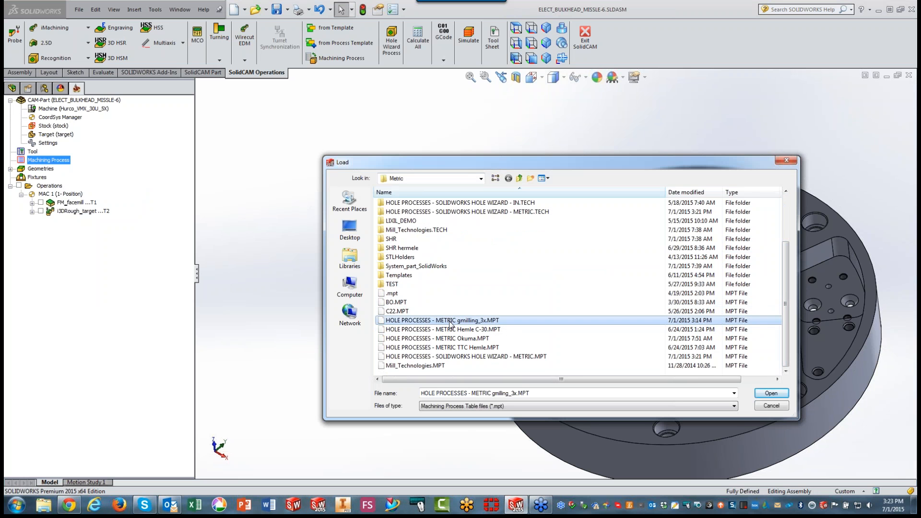
click(770, 394)
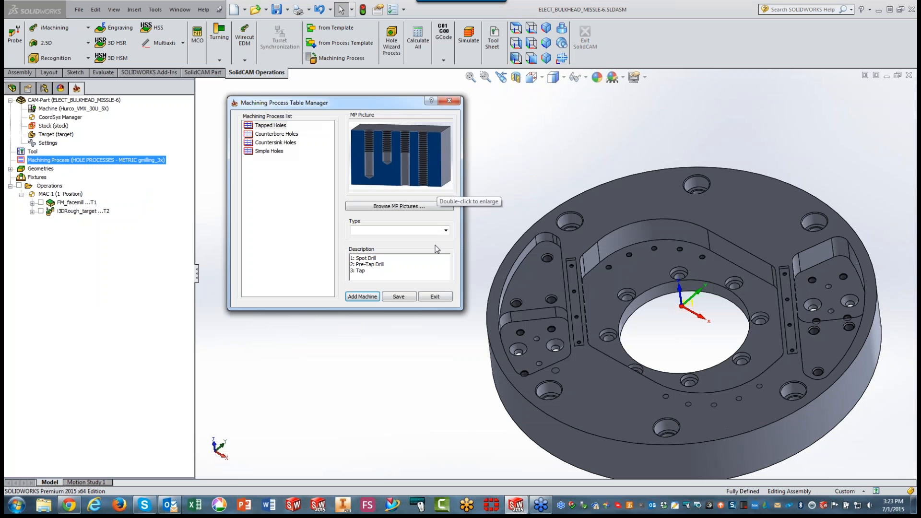
click(436, 299)
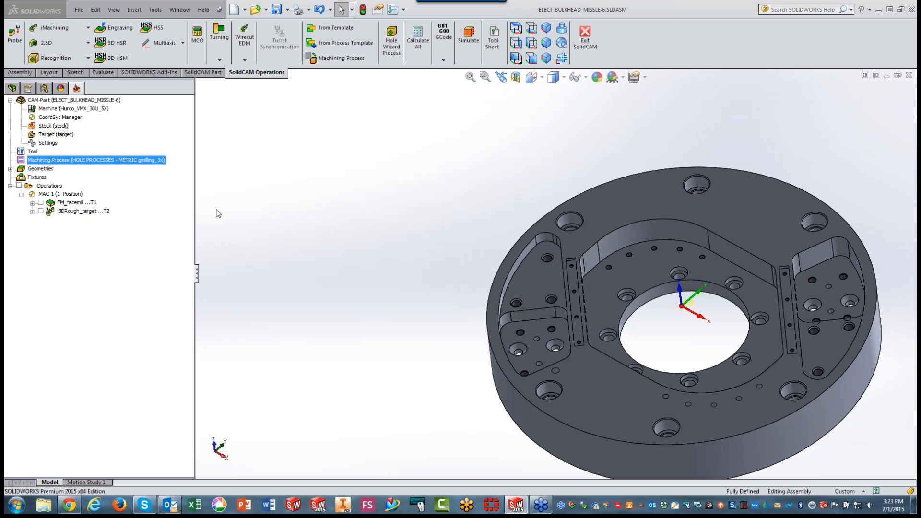
Save the current machining process table under the new name HOLE PROCESSES - METRIC hurco sidney in the Metric folder
right_click(114, 160)
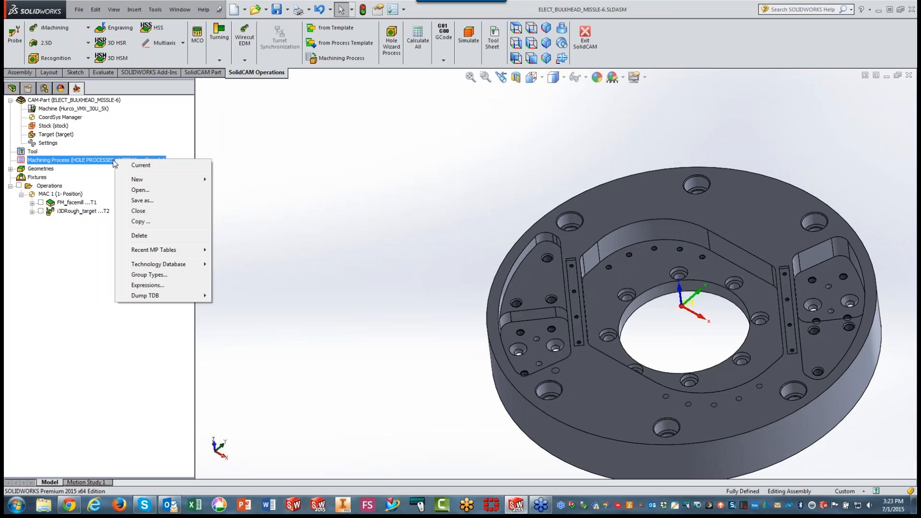
click(139, 200)
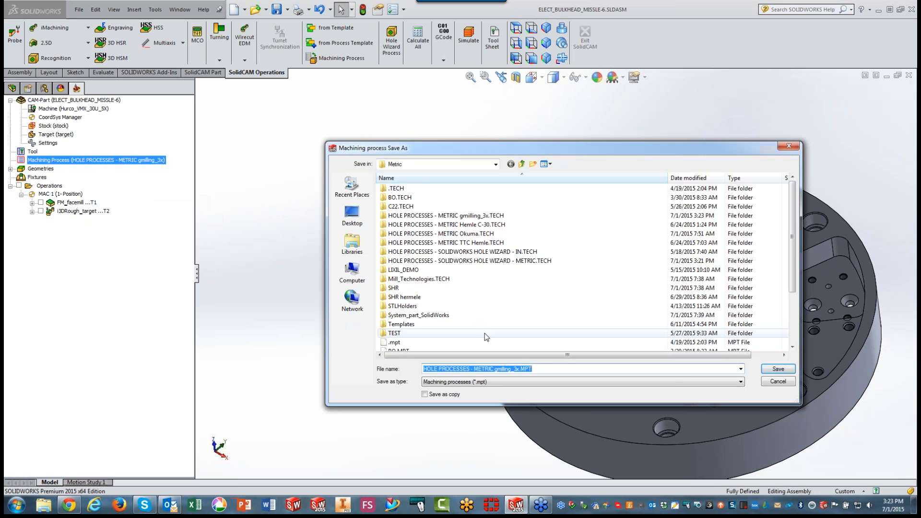
click(532, 369)
drag(494, 369, 519, 369)
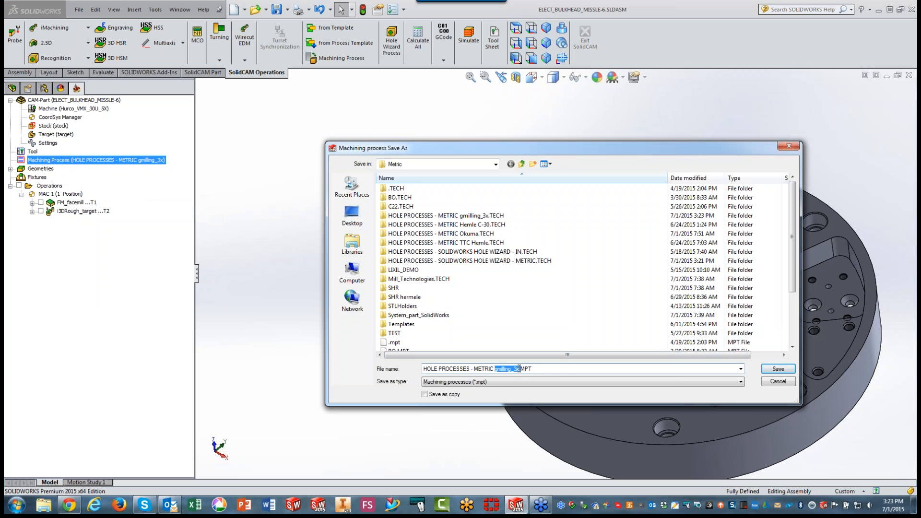
double_click(550, 368)
text(hurco sidner)
key(BackSpace)
key(BackSpace)
click(777, 370)
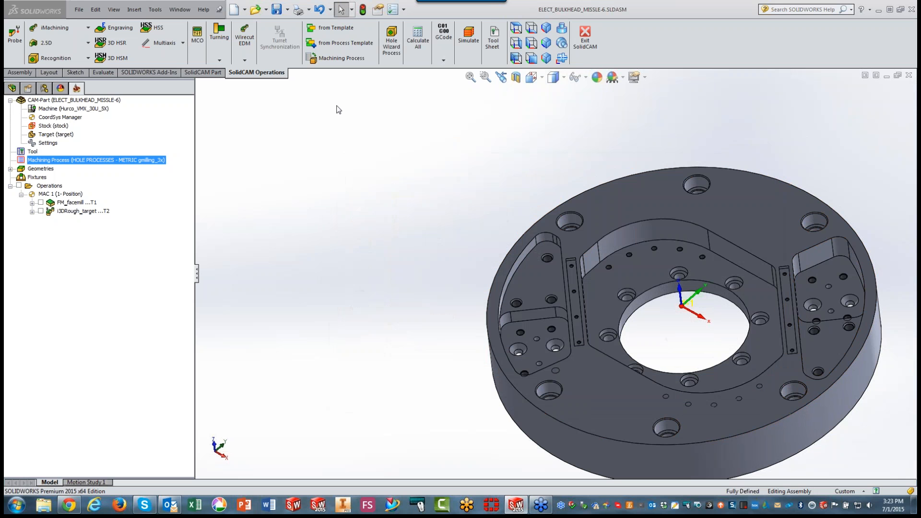
Load the machining process table HOLE PROCESSES - METRIC hurco sidney.mpt from the Metric folder
right_click(132, 159)
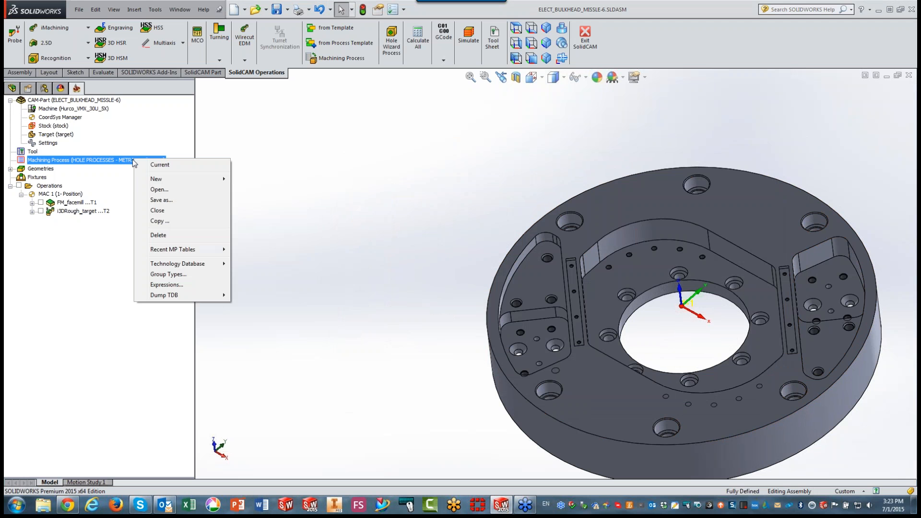
click(162, 190)
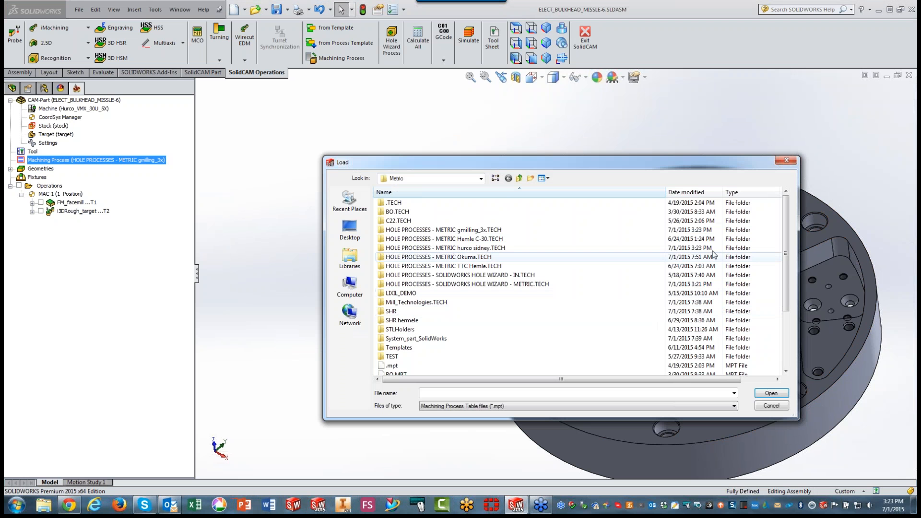
drag(783, 231, 790, 328)
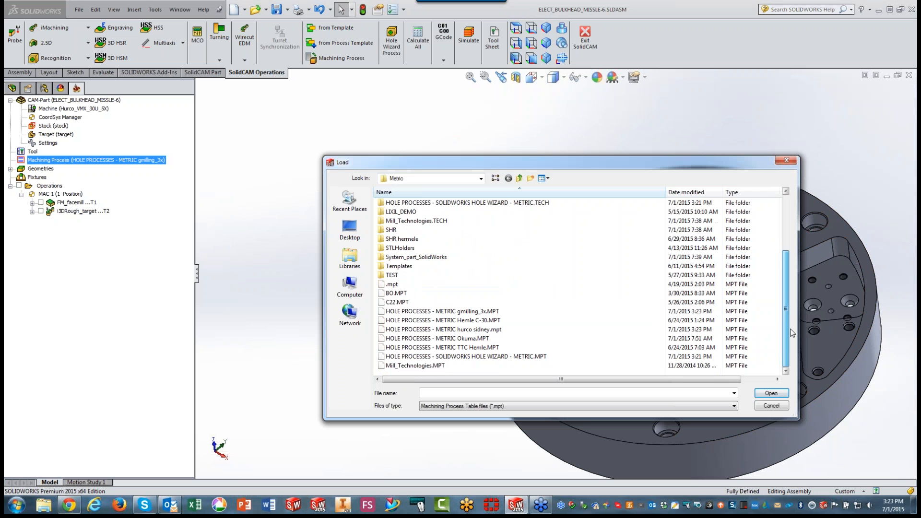
click(469, 330)
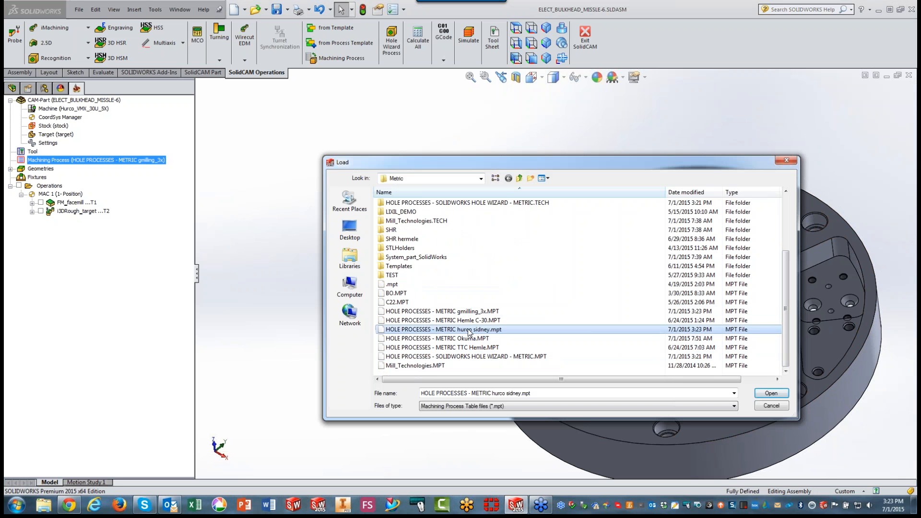
click(769, 394)
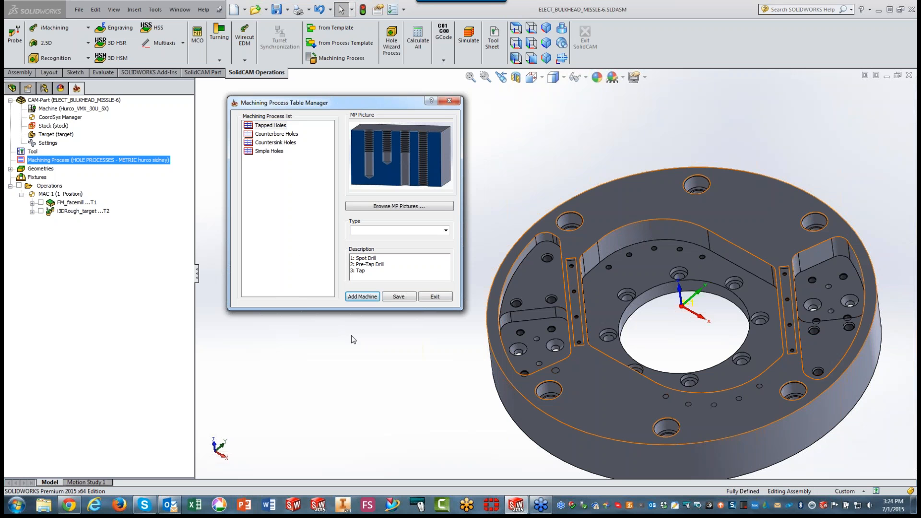
Delete all the gMilling machines, from gMilling_3x through gMilling_Haas_SS_3x, from the hurco sidney process table's machine list
click(360, 297)
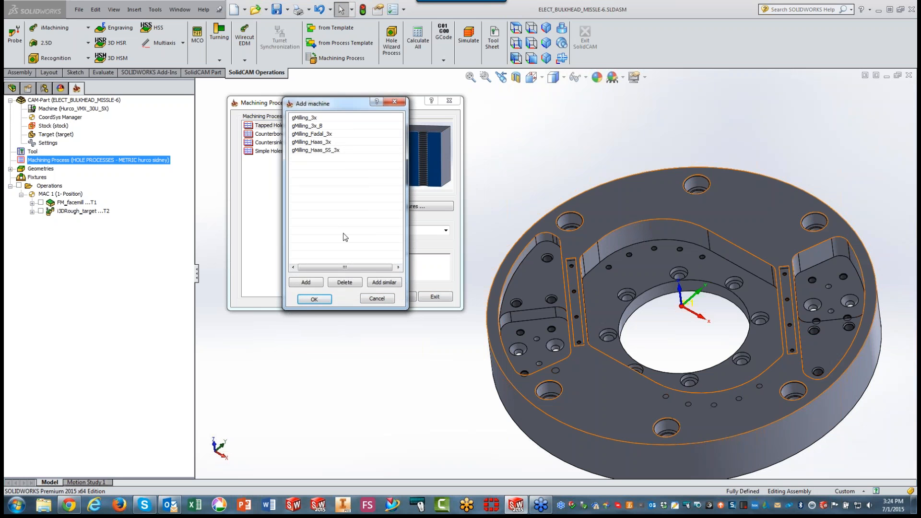
click(304, 118)
shift+click(307, 151)
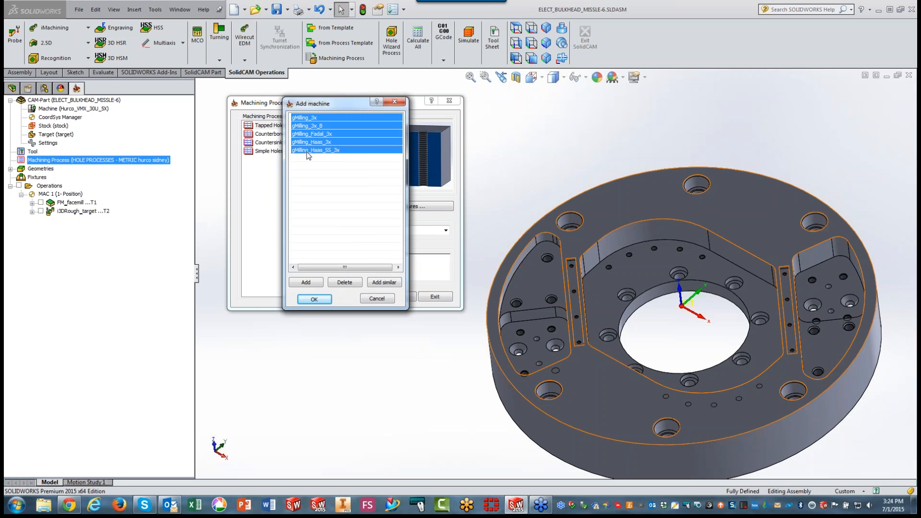
click(345, 282)
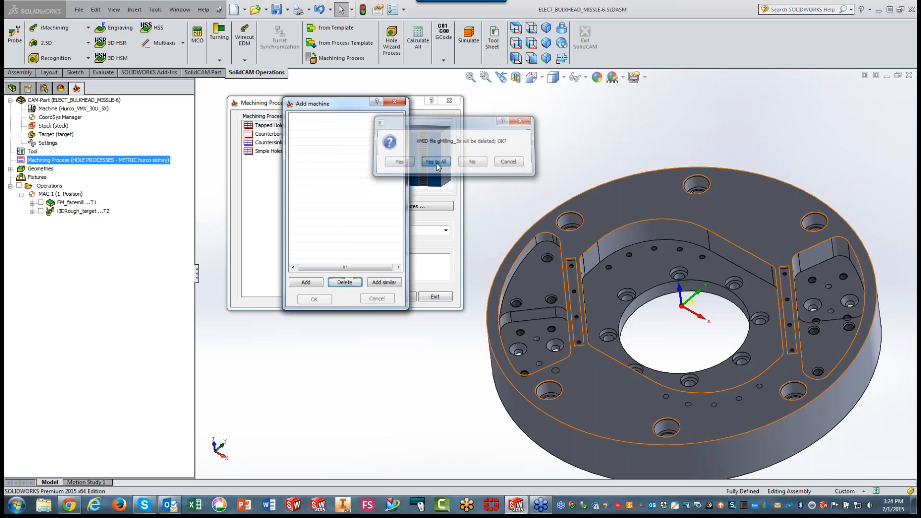
Finish deleting all the gMilling machine files and add the Hurco_VMX_30U_5X machine to the process table
click(436, 162)
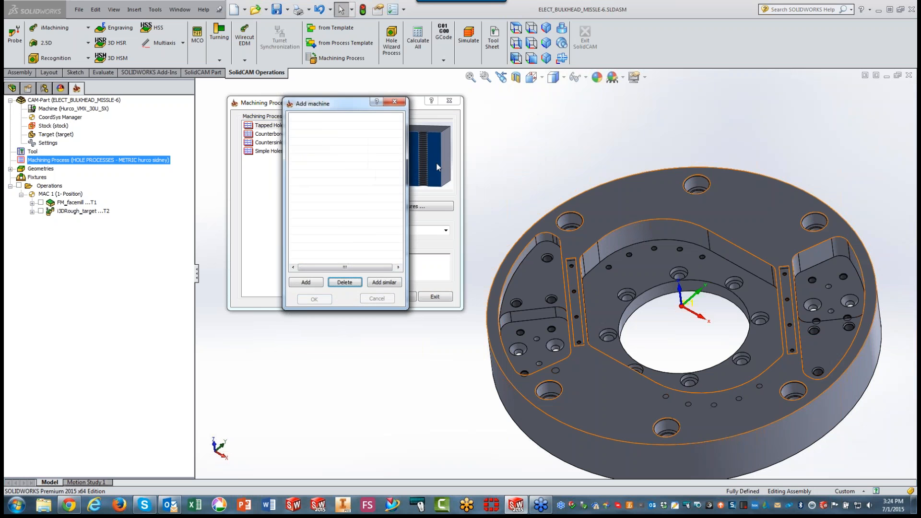
click(310, 283)
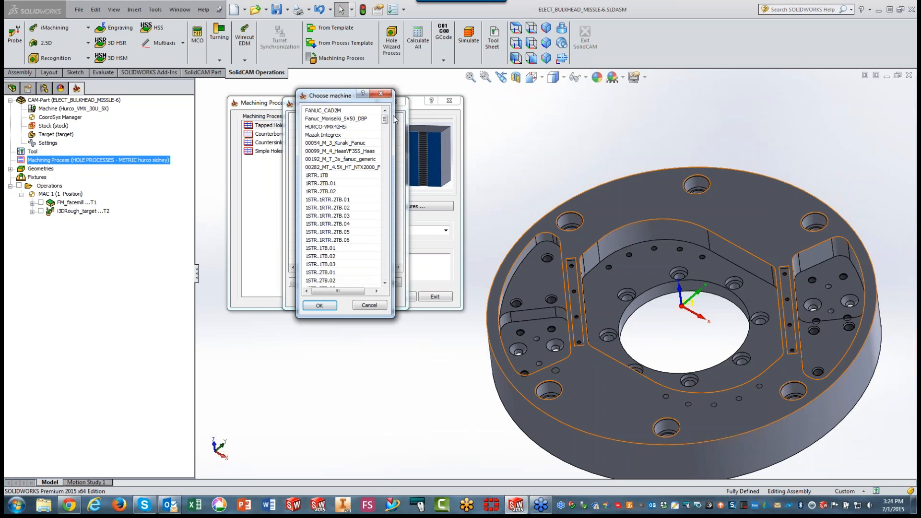
drag(385, 120, 387, 147)
drag(388, 153, 387, 173)
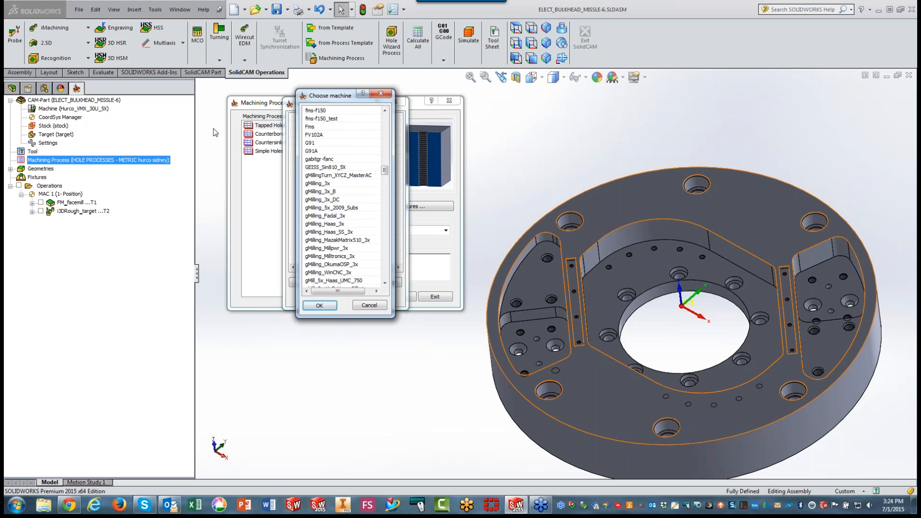
drag(388, 174, 382, 219)
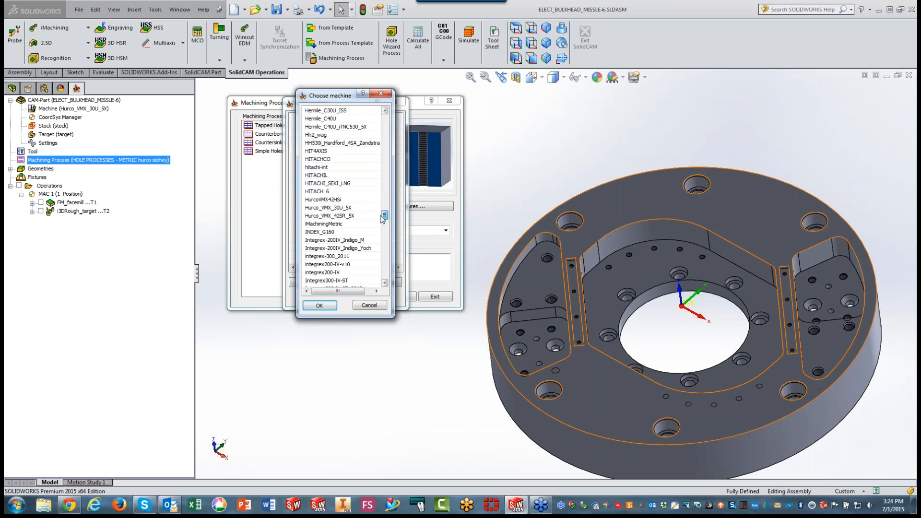
click(340, 210)
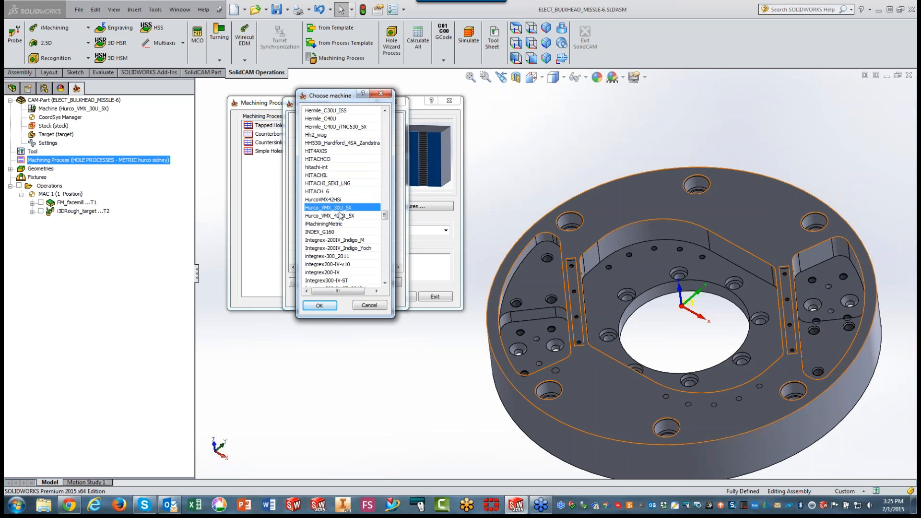
click(317, 305)
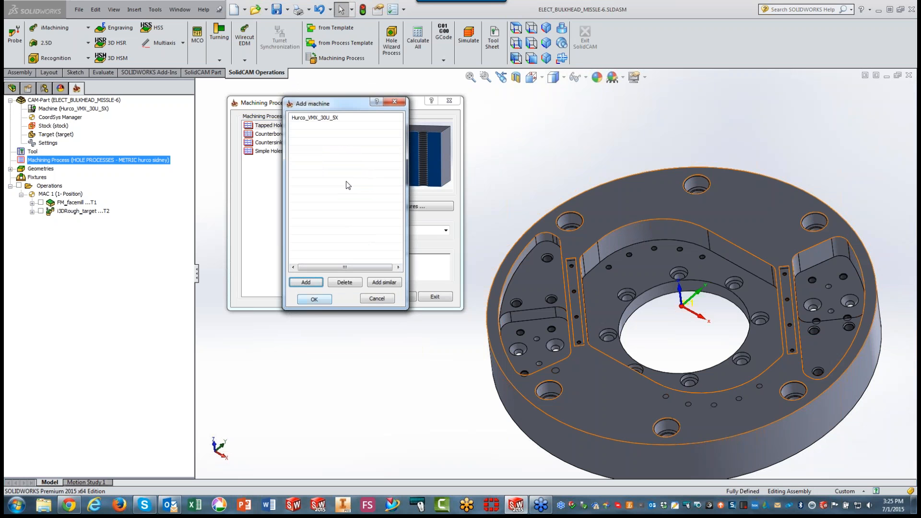
Add the similar machine Hurco_VMX_42SR_5X to the process table and accept suppressing the incompatible drill cycles
click(382, 283)
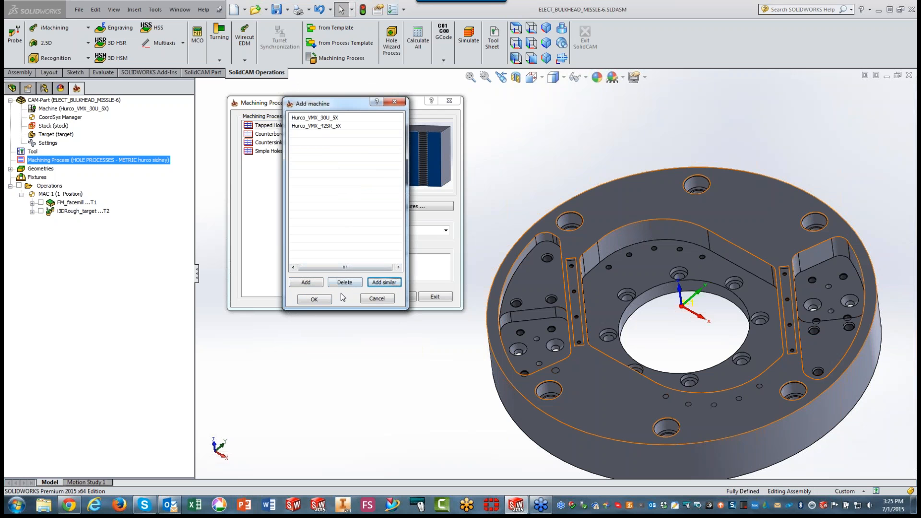
click(314, 300)
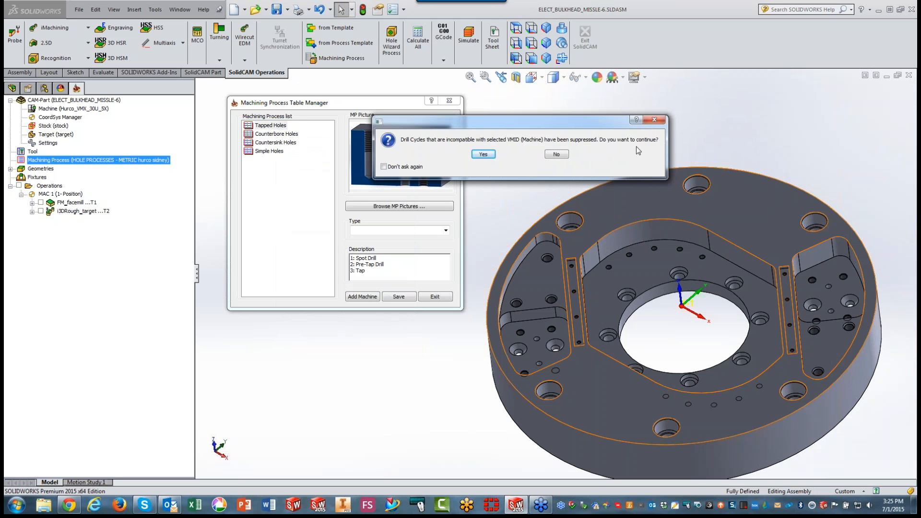
click(484, 154)
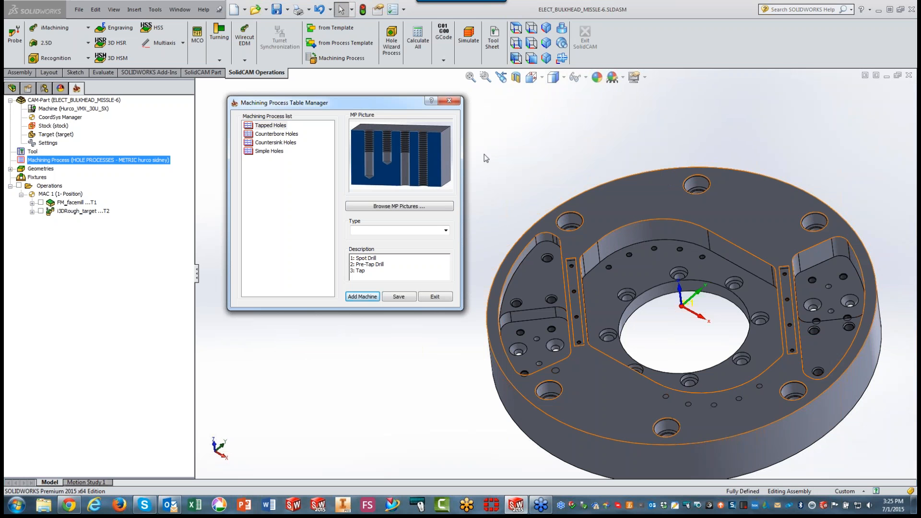
Check the drill cycle type of the Tapping operation in the Tapped Holes machining process and save the process
double_click(249, 126)
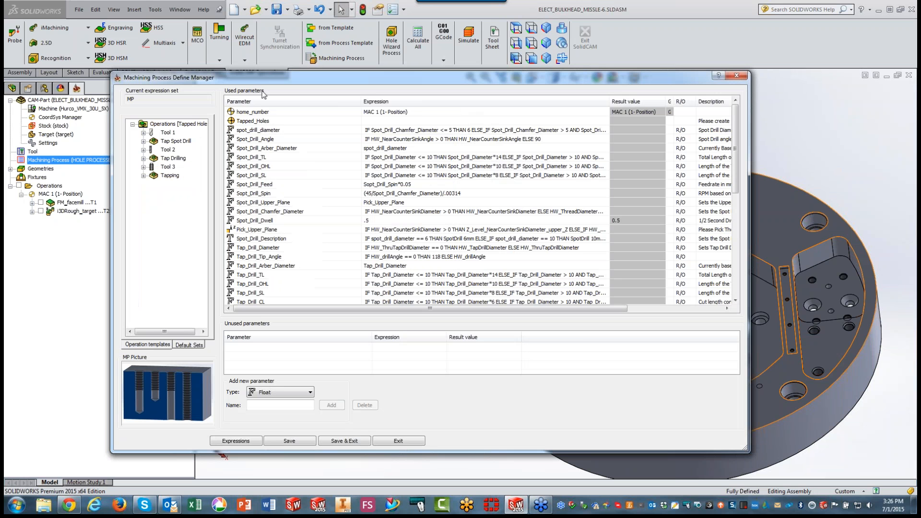
click(490, 221)
double_click(169, 177)
right_click(169, 177)
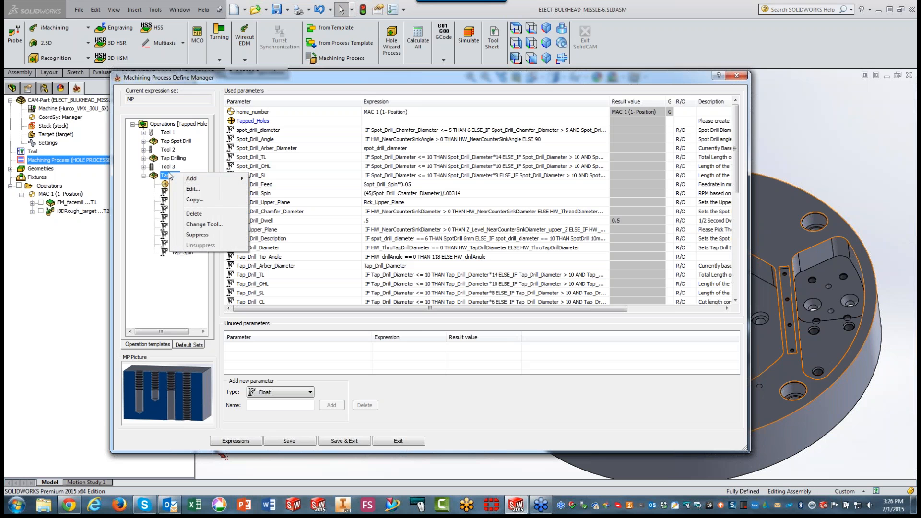
click(190, 190)
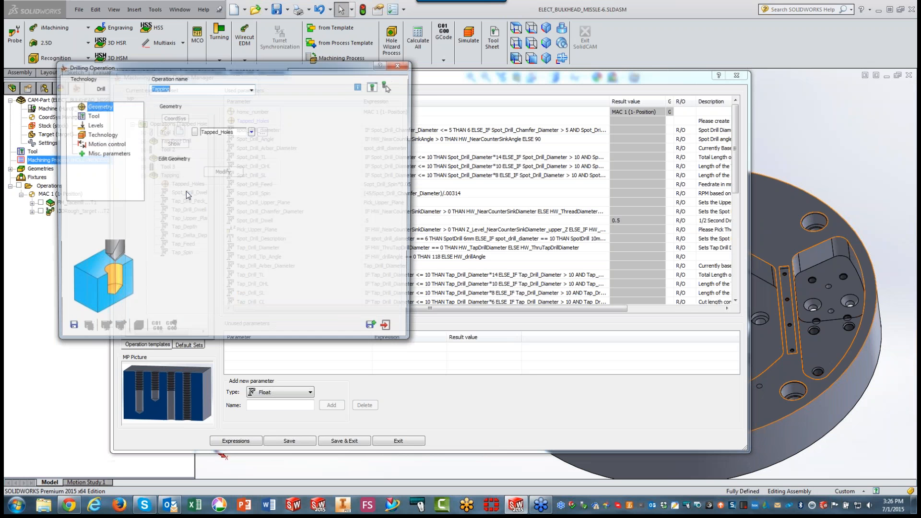
click(107, 135)
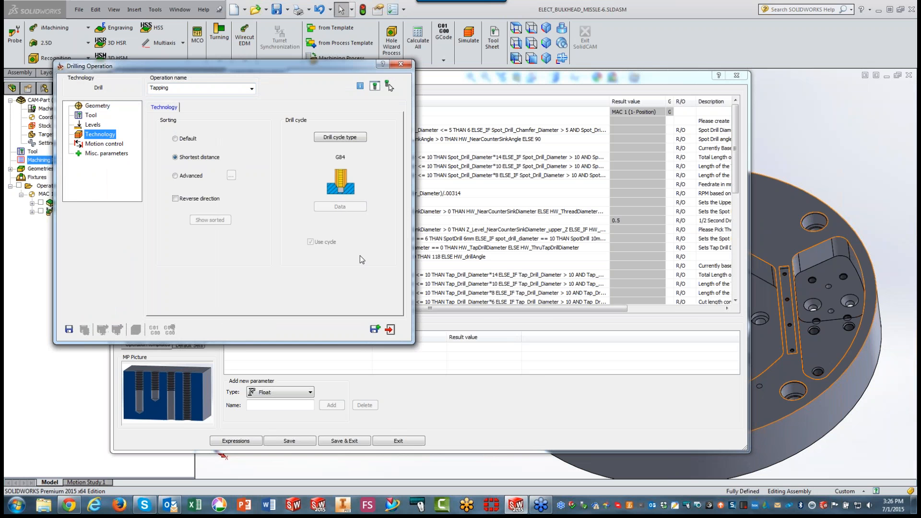
click(390, 330)
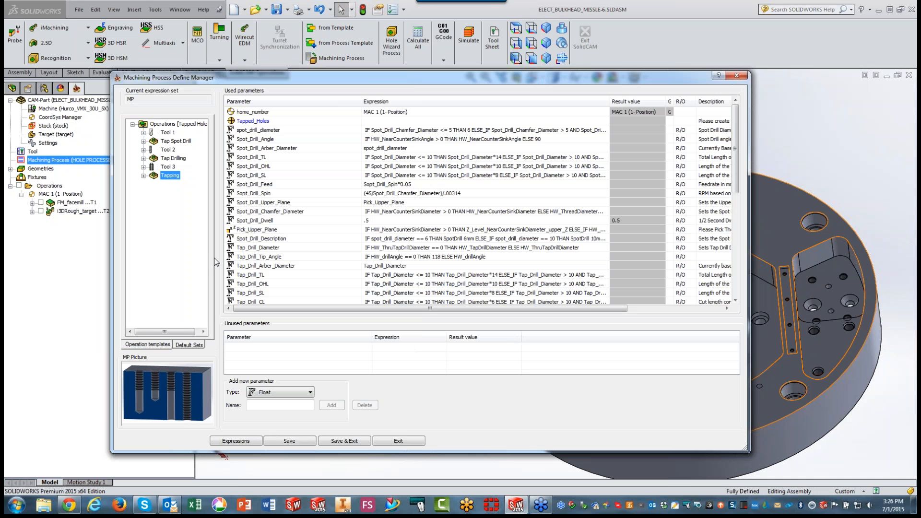
click(400, 442)
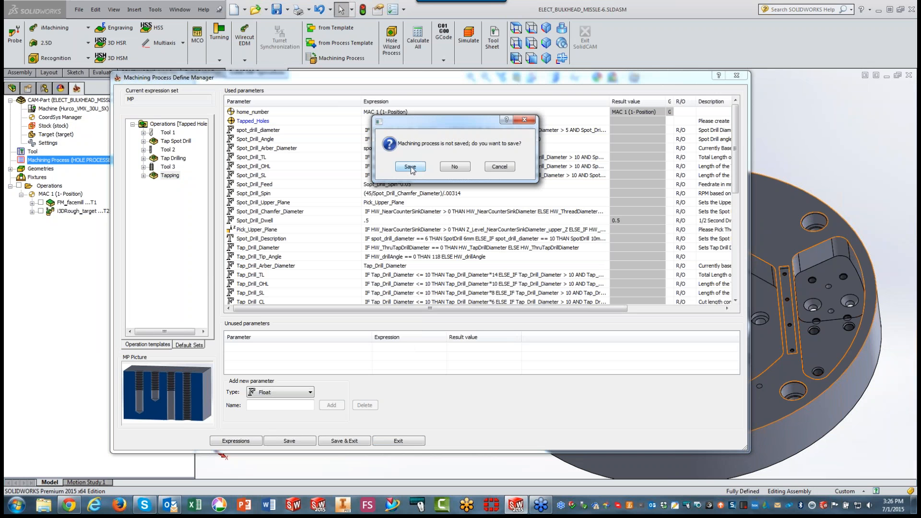
click(410, 168)
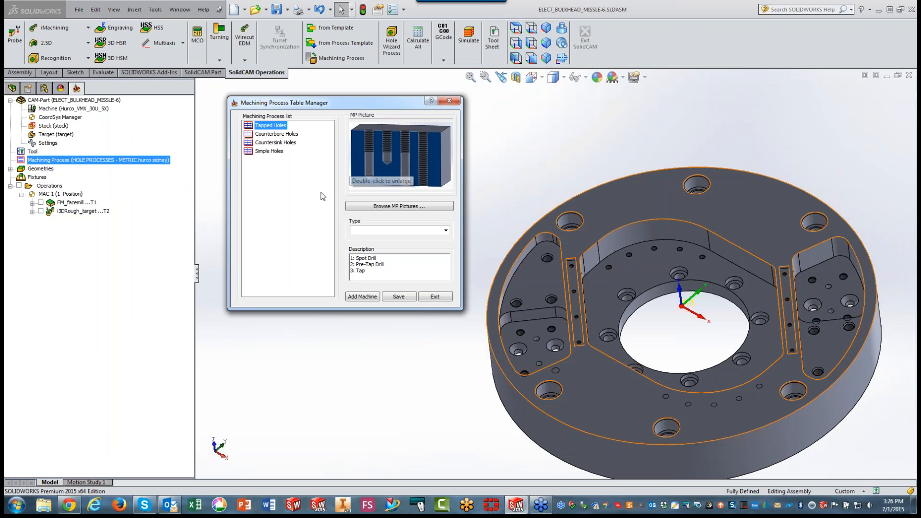
Review the operations in the Counterbore, Countersink and Simple Holes processes for suppressed cycles, and close the table manager
click(250, 136)
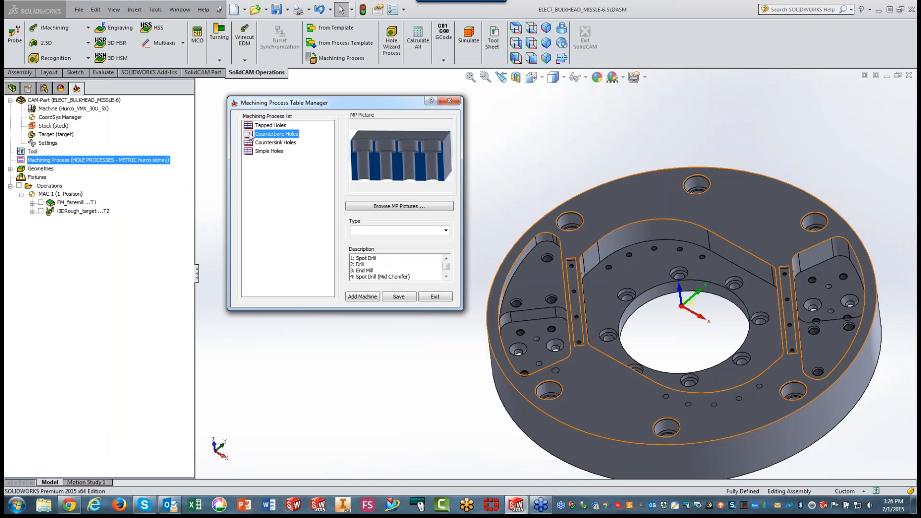
double_click(249, 134)
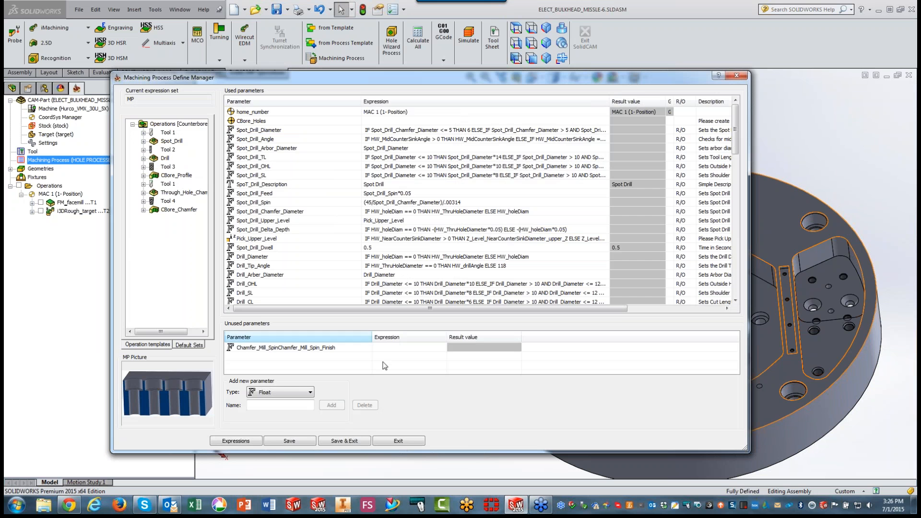
click(409, 442)
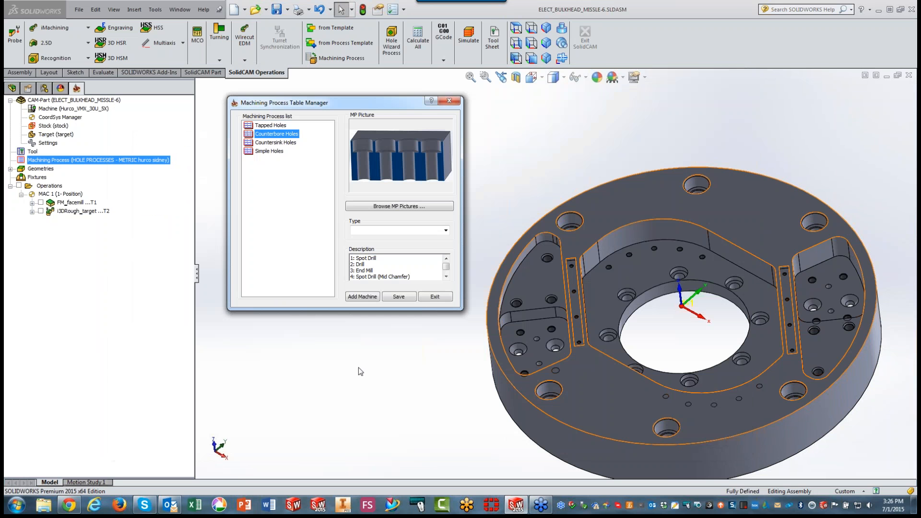
double_click(256, 143)
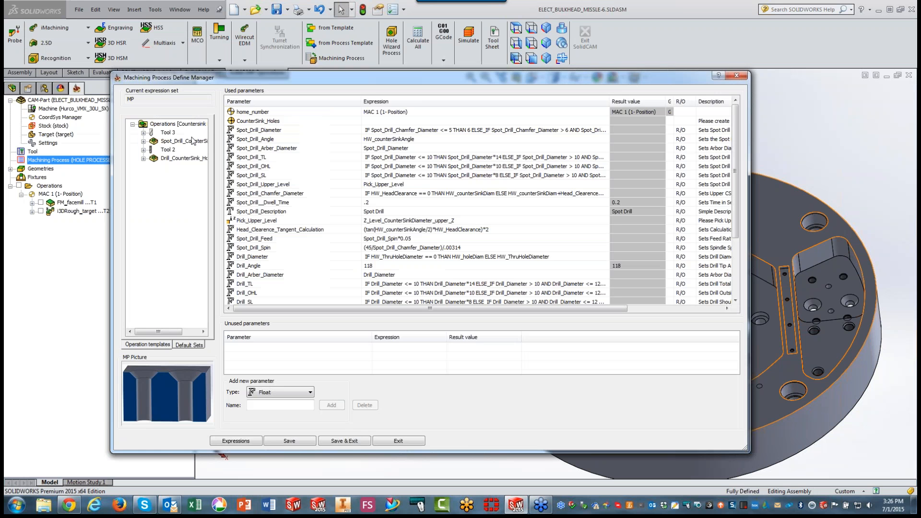
click(391, 441)
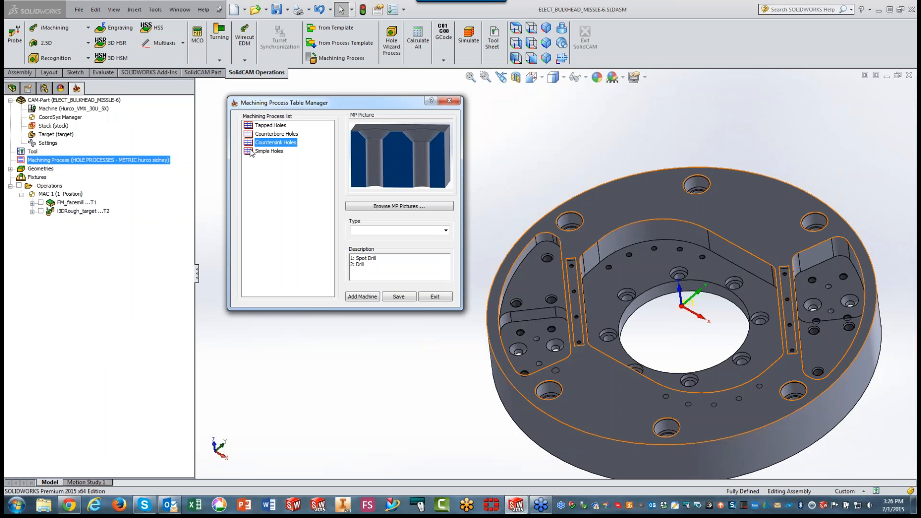
double_click(251, 152)
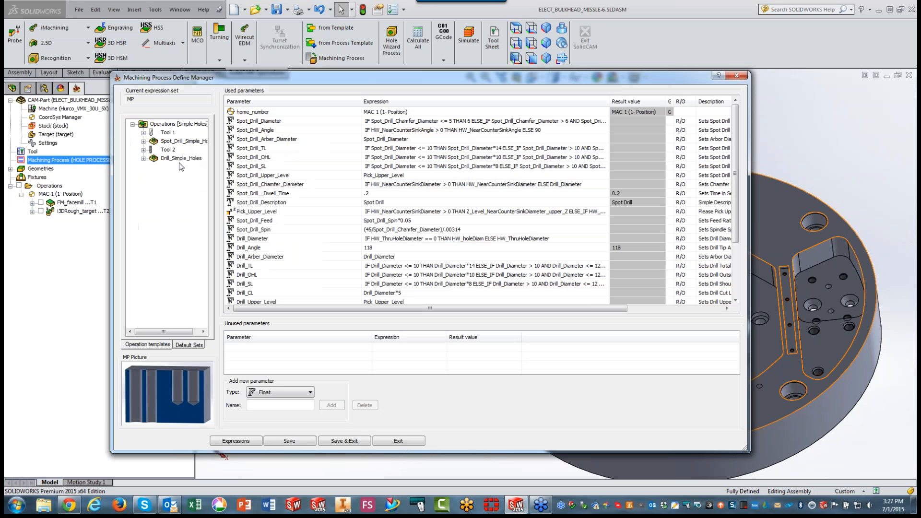
click(388, 443)
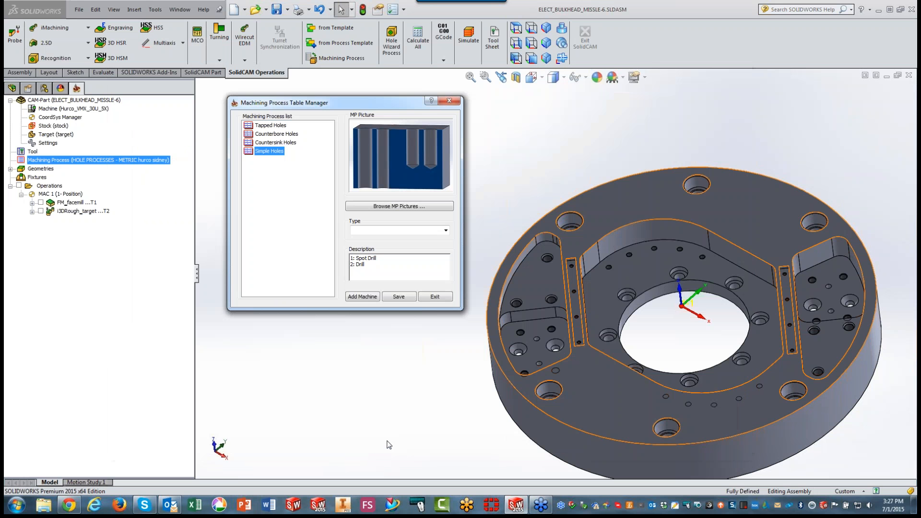
click(429, 296)
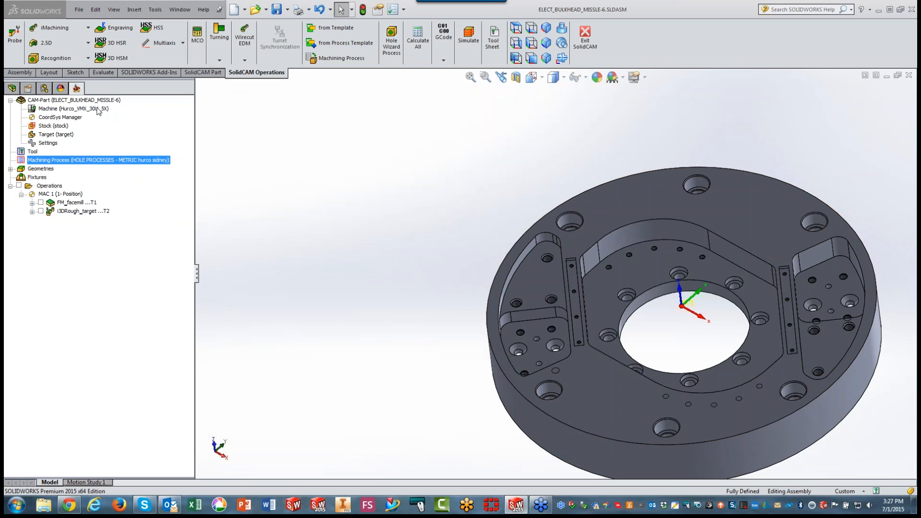
Set the Hurco machine's general working style Hole Wizard (Metric) to HOLE PROCESSES - METRIC hurco sidney and save the machine definition
double_click(42, 110)
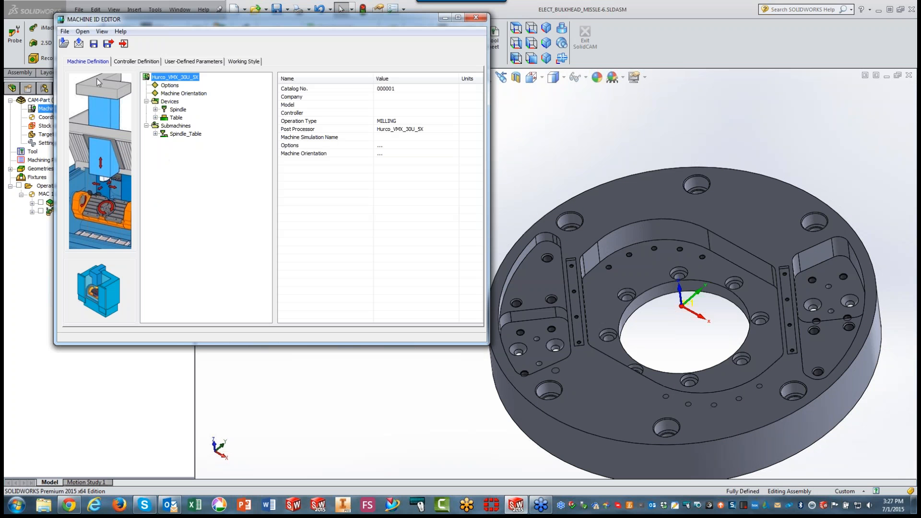
click(238, 62)
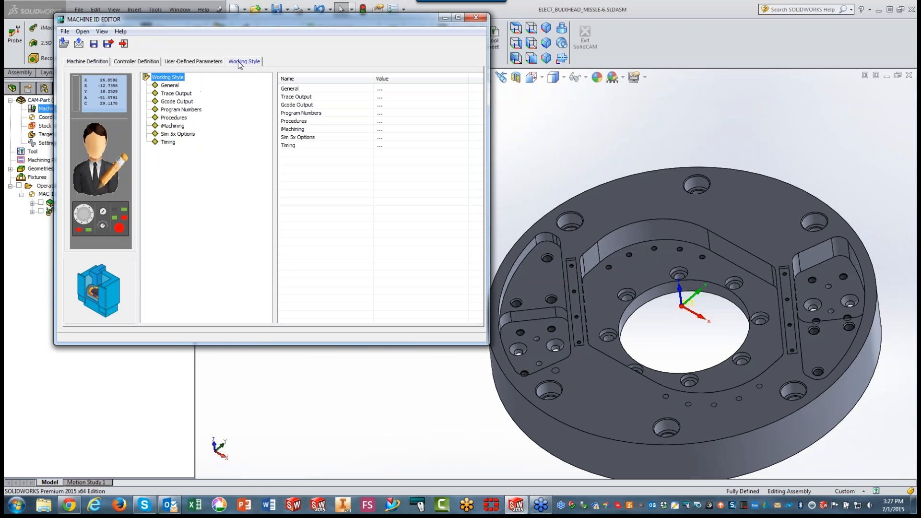
click(169, 86)
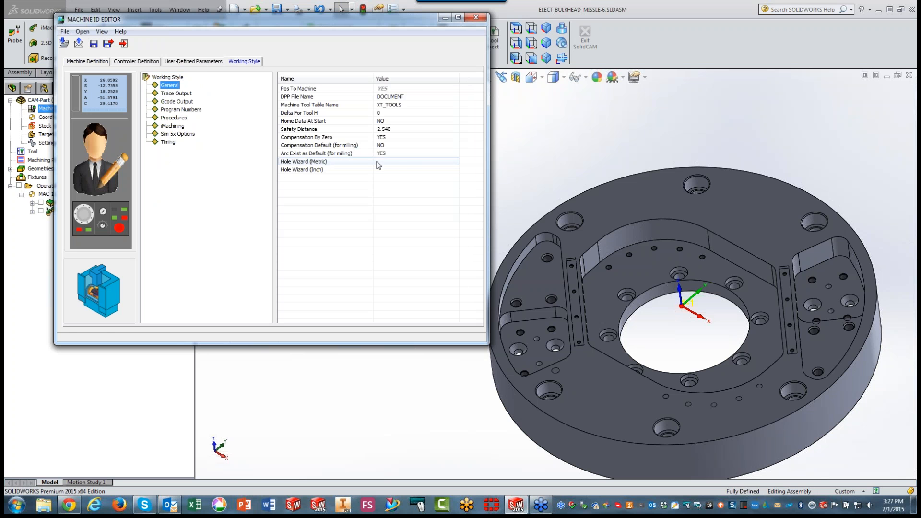
click(442, 163)
click(451, 166)
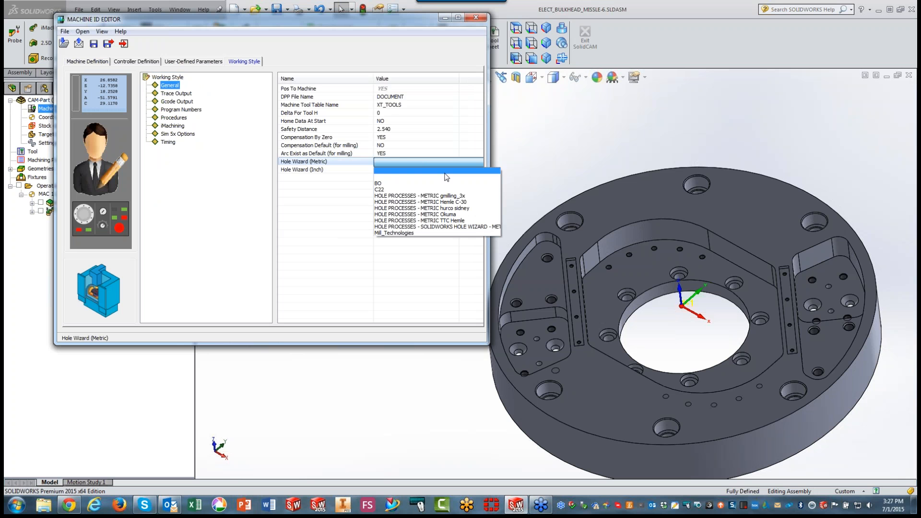
click(422, 208)
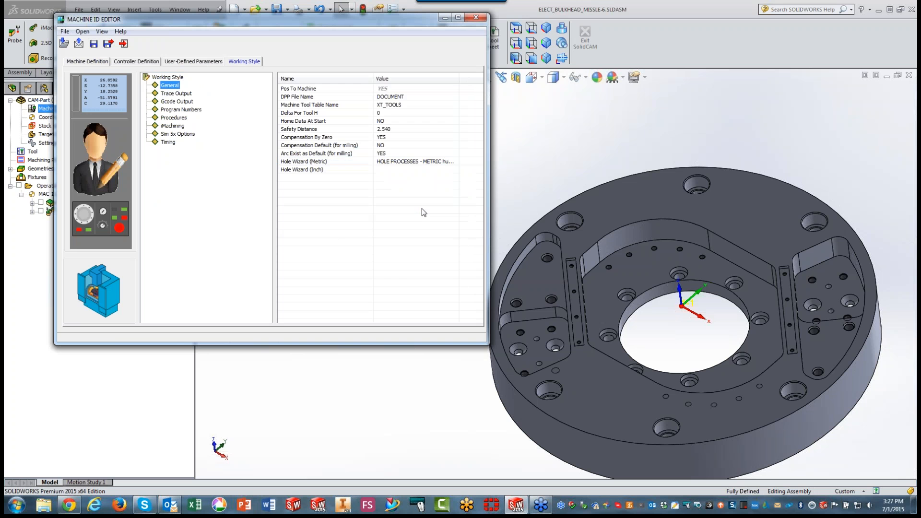
click(63, 32)
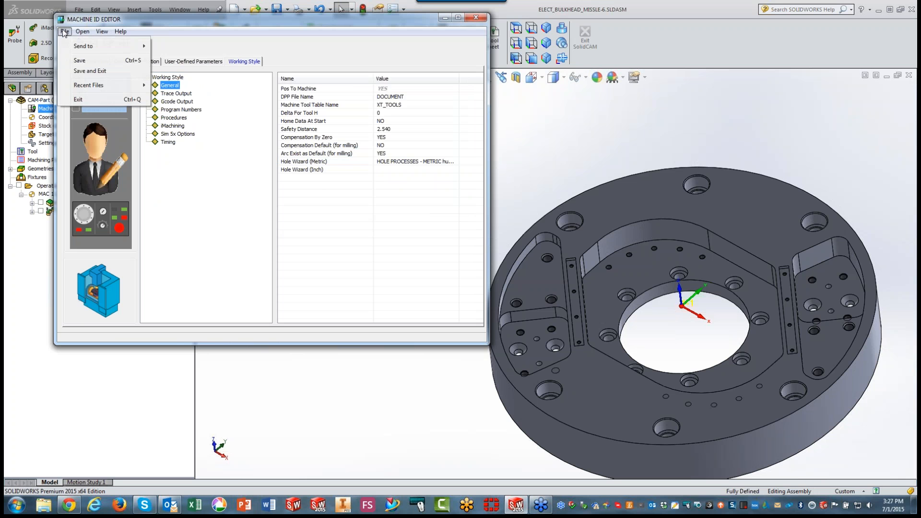
click(81, 73)
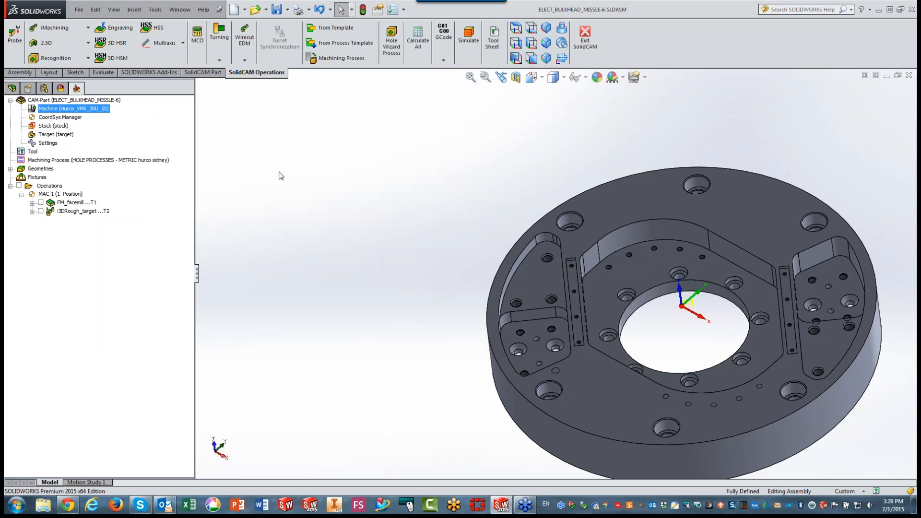
Create the CounterBore Holes wizard process for the M16 socket head cap screw counterbores around the outer ring, including their pattern
click(391, 50)
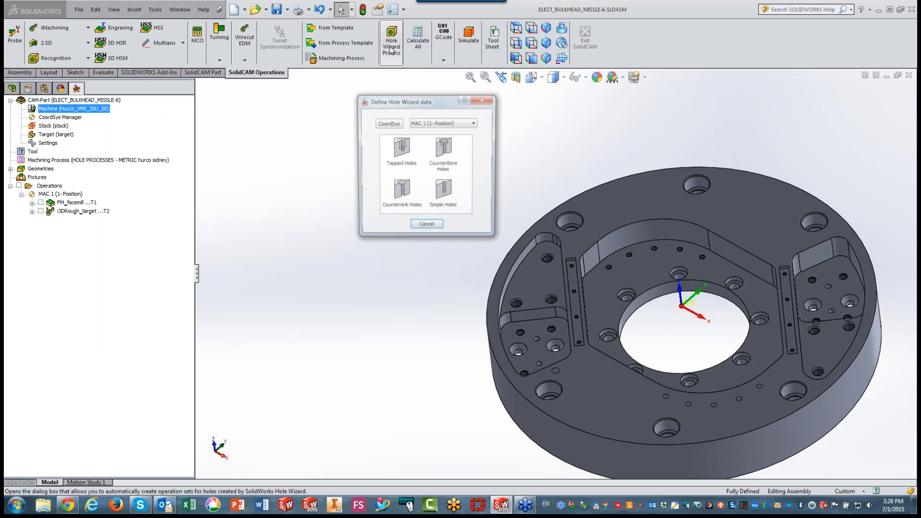
click(444, 148)
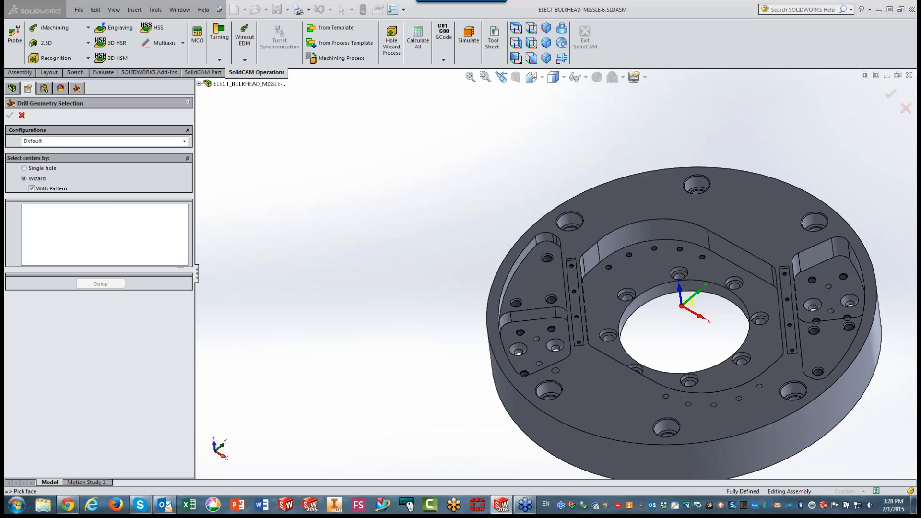
click(693, 185)
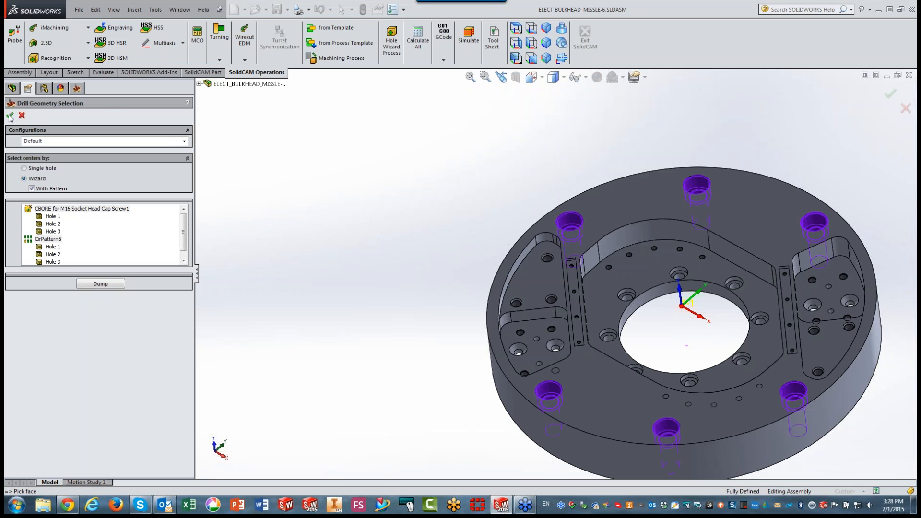
click(10, 116)
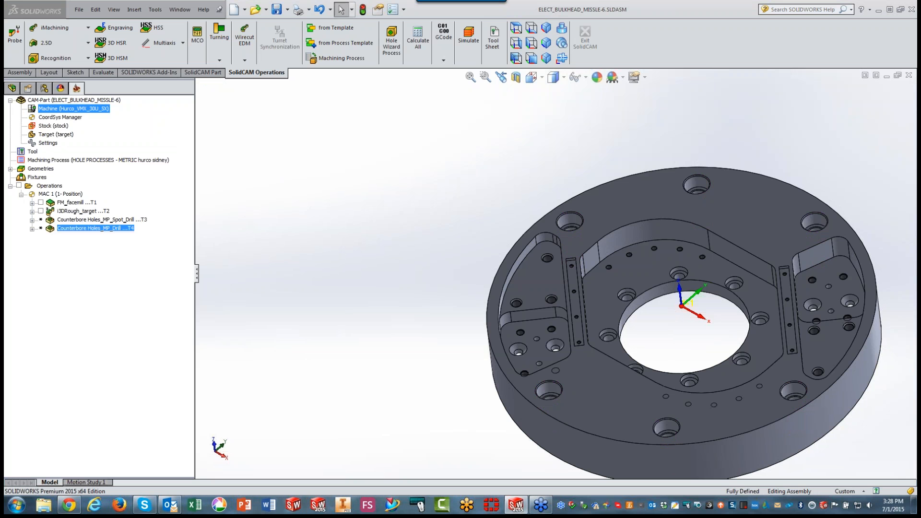
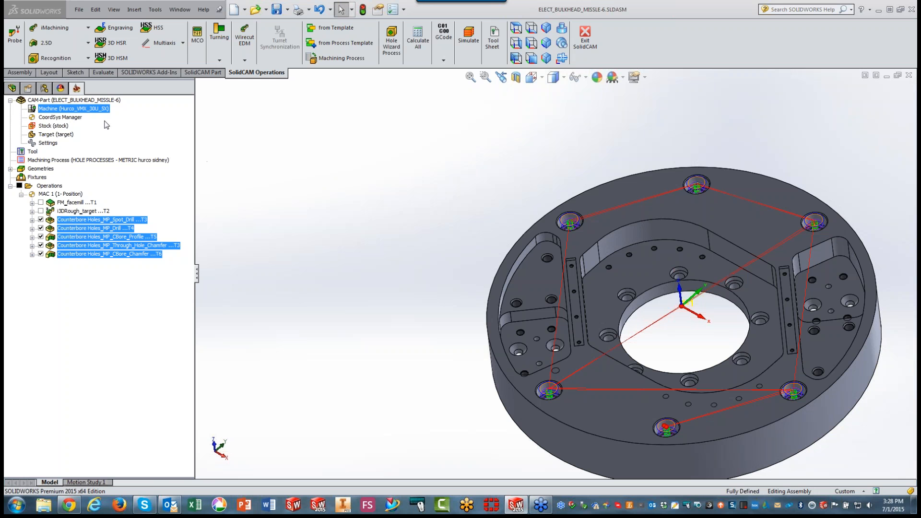
Delete all of the generated Counterbore Holes operations from the operations list
right_click(138, 224)
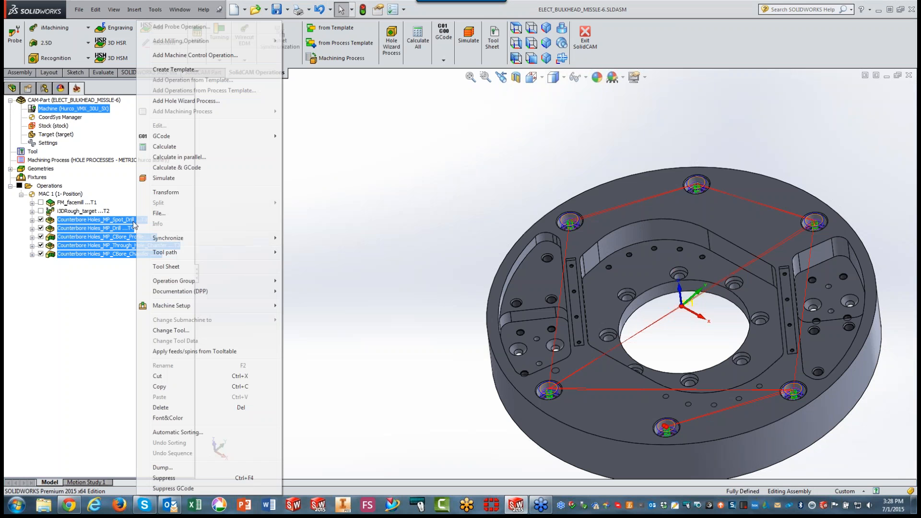
click(176, 408)
click(411, 154)
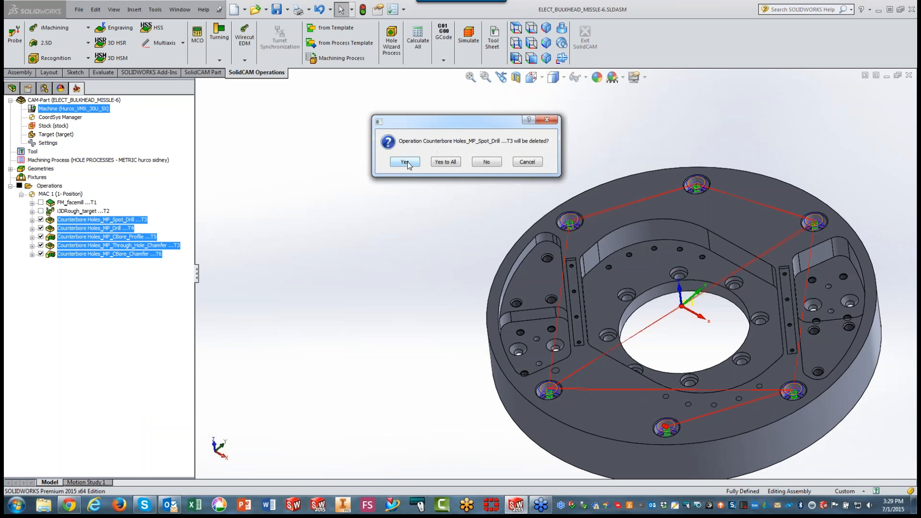
click(443, 164)
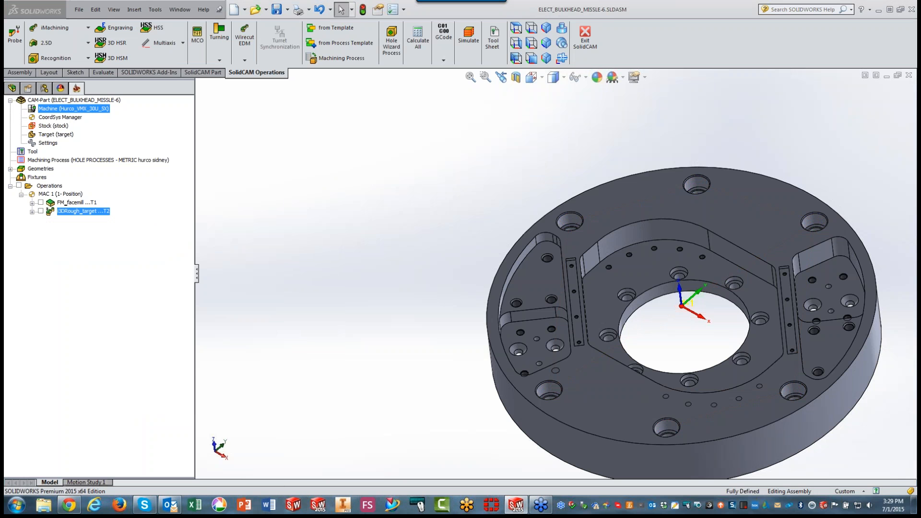
Change the CAM-Part's CNC machine to Hermle_5A and continue without backing up the CAM-Part
click(69, 99)
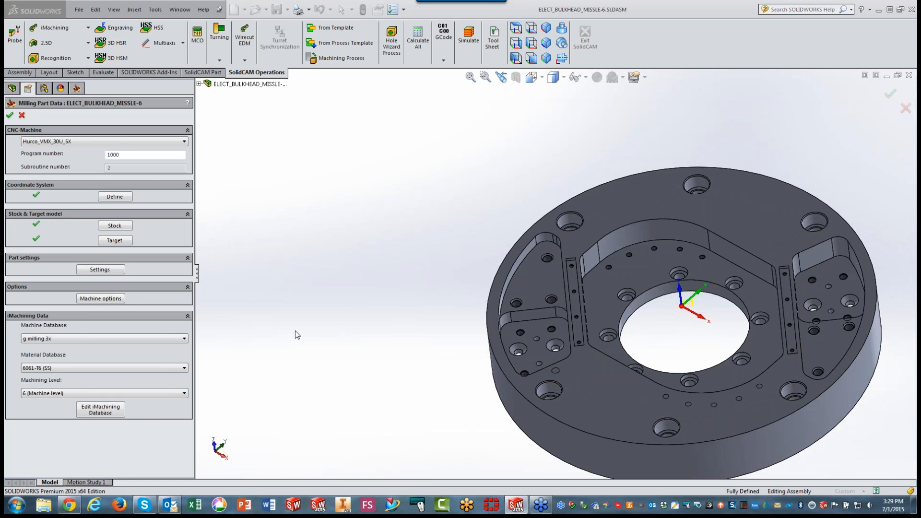
click(106, 142)
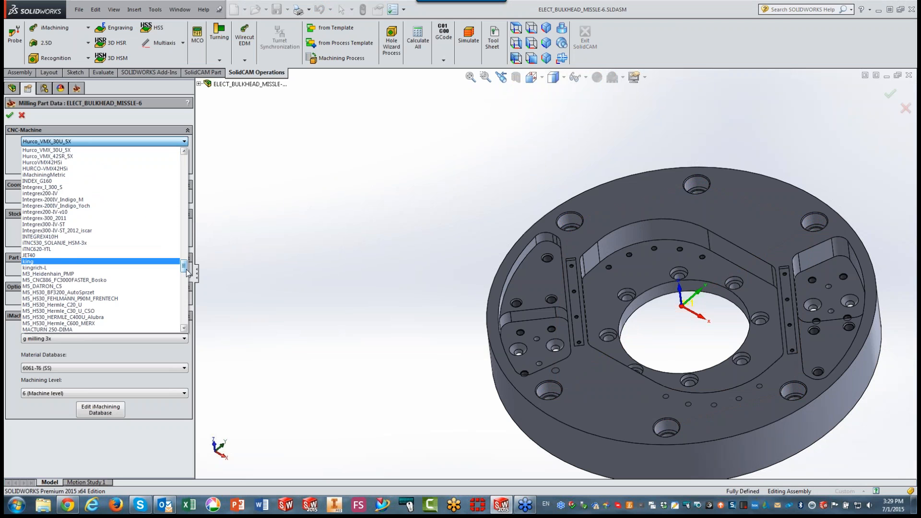
drag(187, 271, 187, 248)
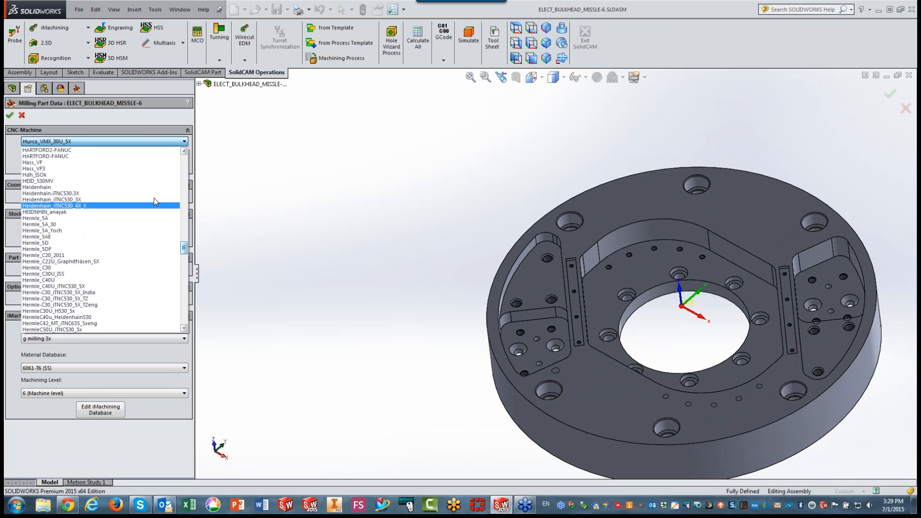
click(31, 218)
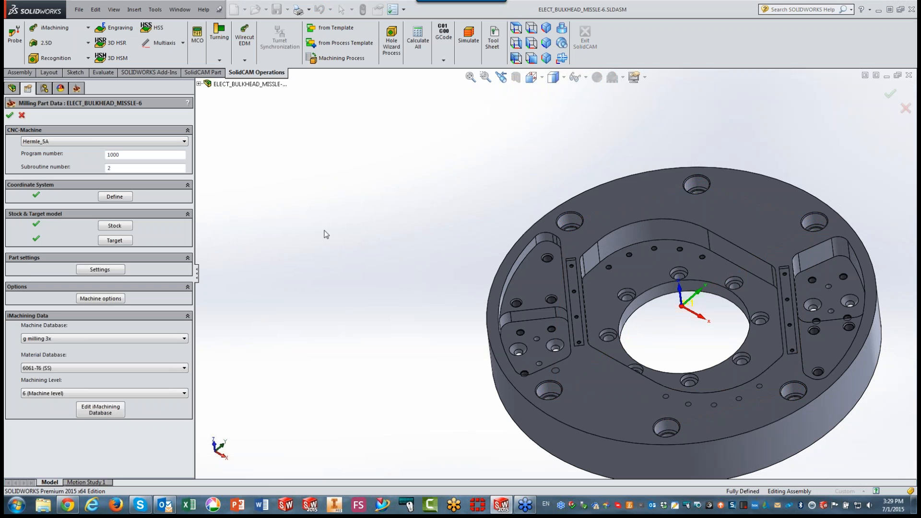
click(9, 115)
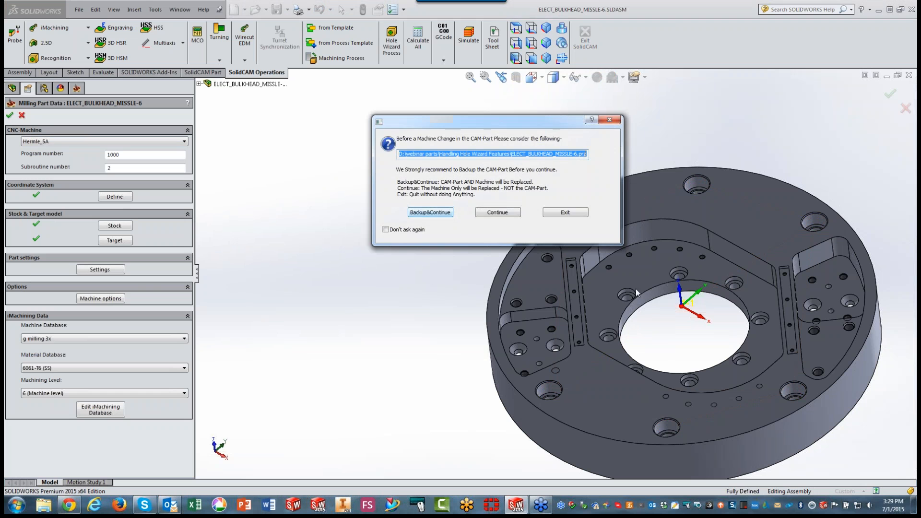
click(497, 212)
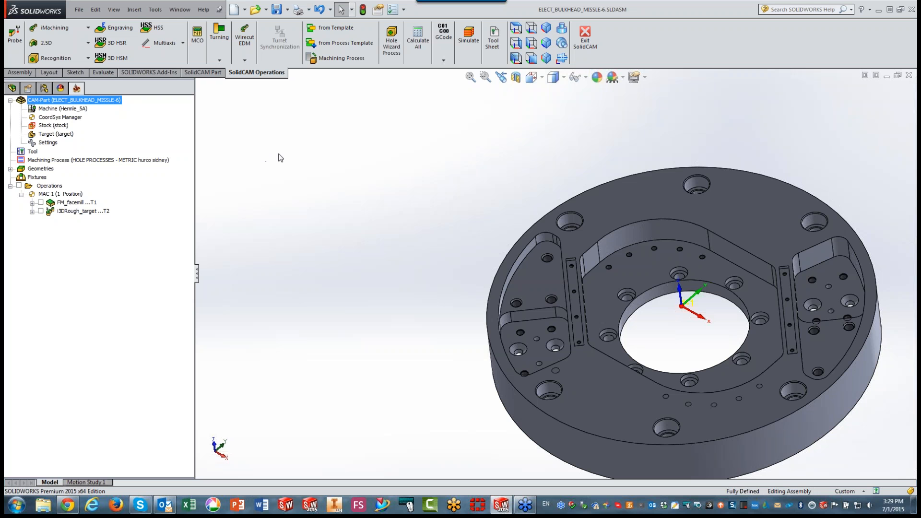
Save the current machining process table under the name HOLE PROCESSES - METRIC sidney herm
right_click(40, 161)
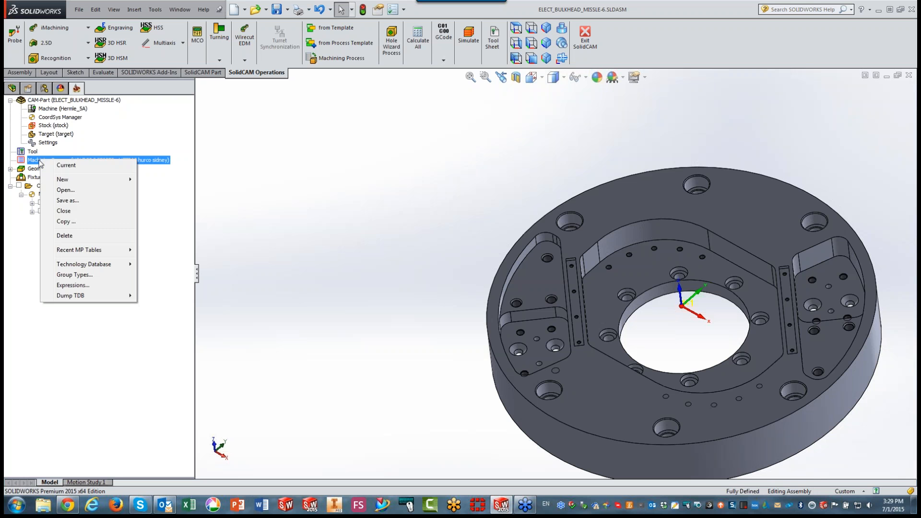
click(68, 204)
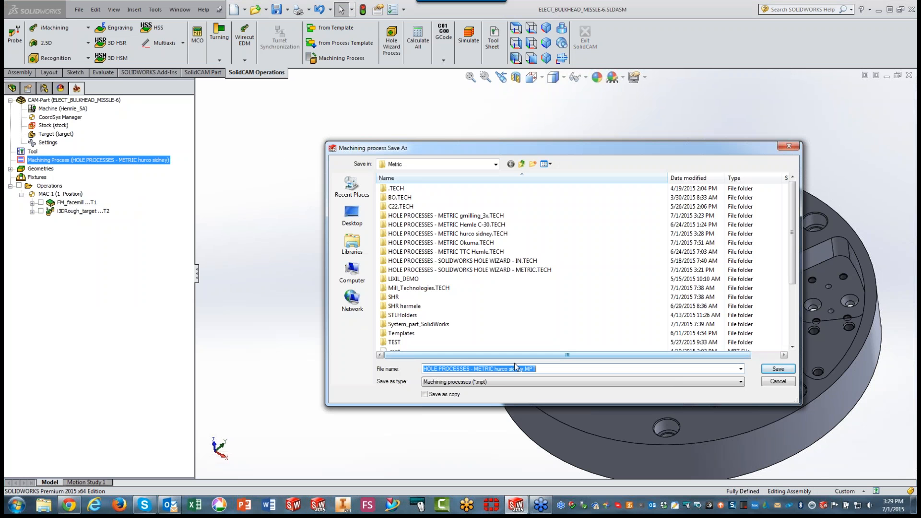
click(515, 368)
drag(537, 368, 497, 372)
text(s)
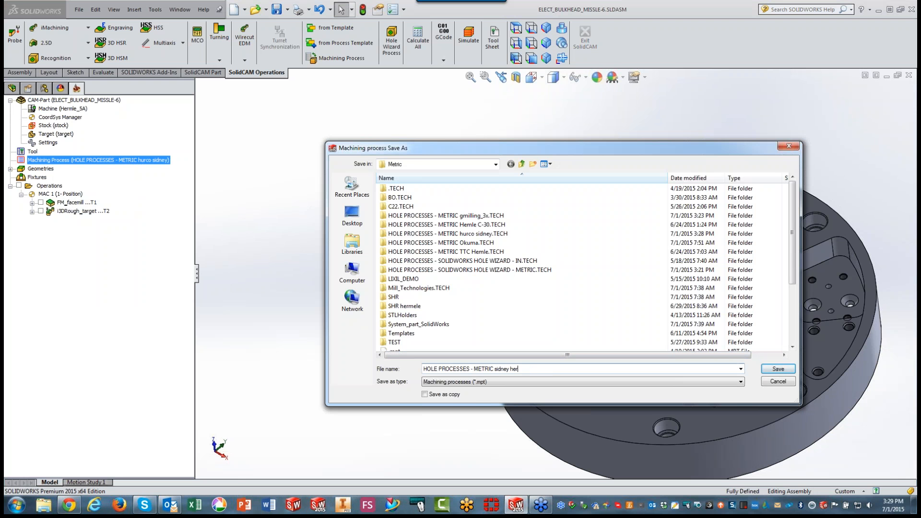
click(778, 370)
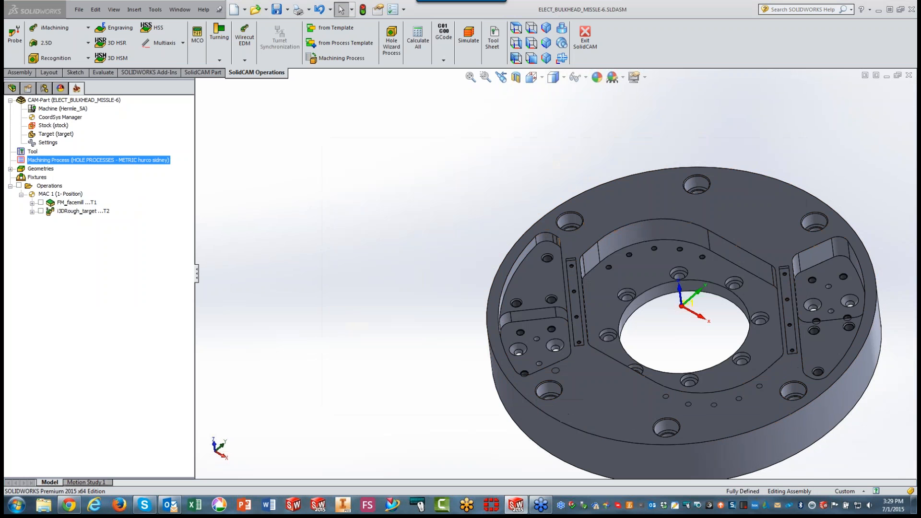
Load the machining process table HOLE PROCESSES - METRIC sidney herm.mpt from the Metric folder
right_click(42, 160)
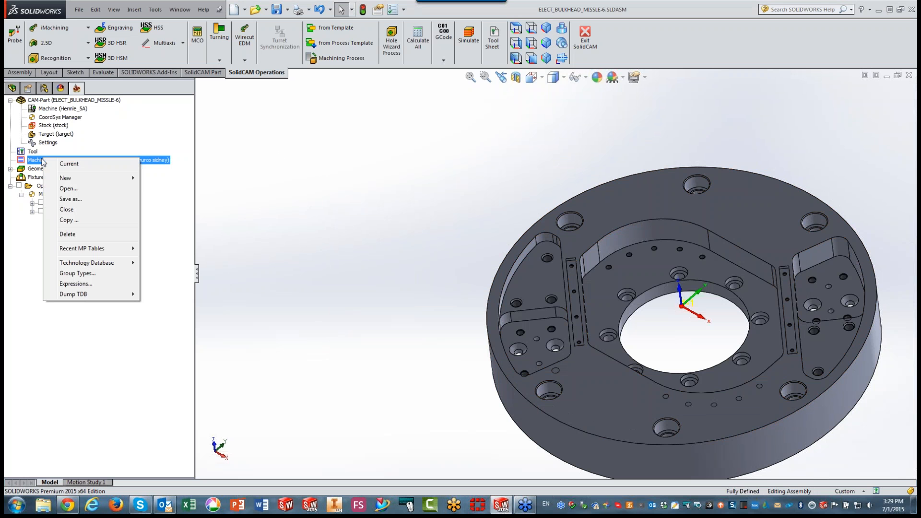
click(69, 188)
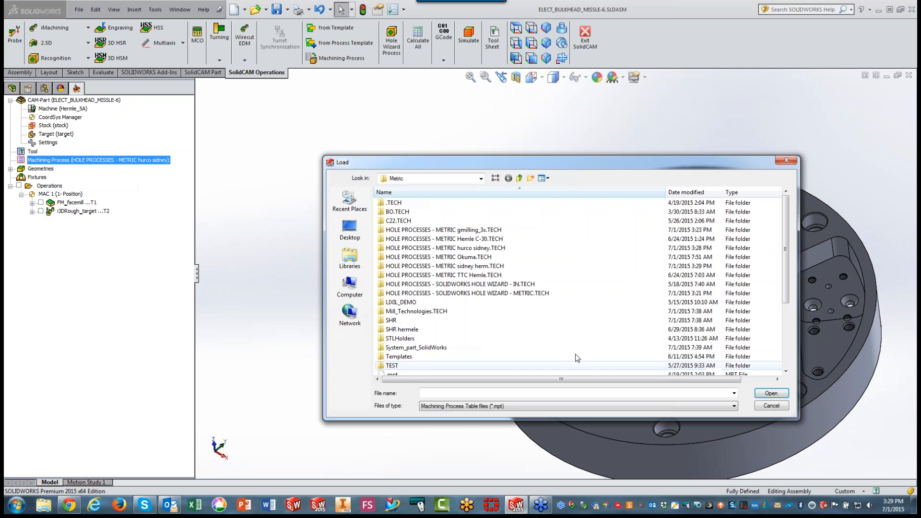
drag(785, 250, 778, 345)
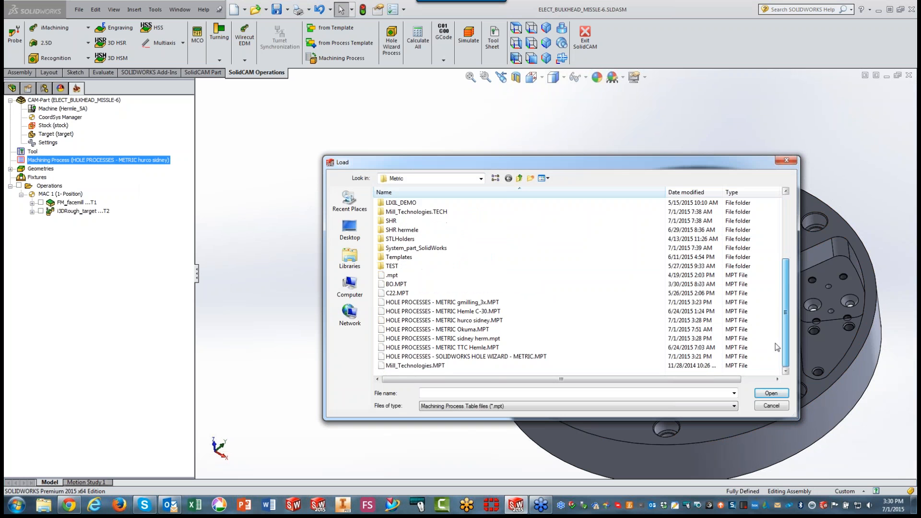
click(463, 338)
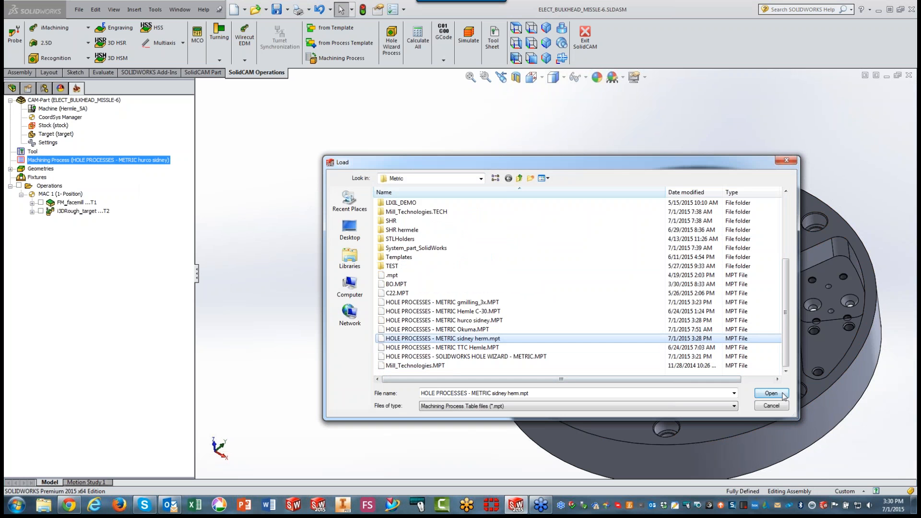
click(770, 394)
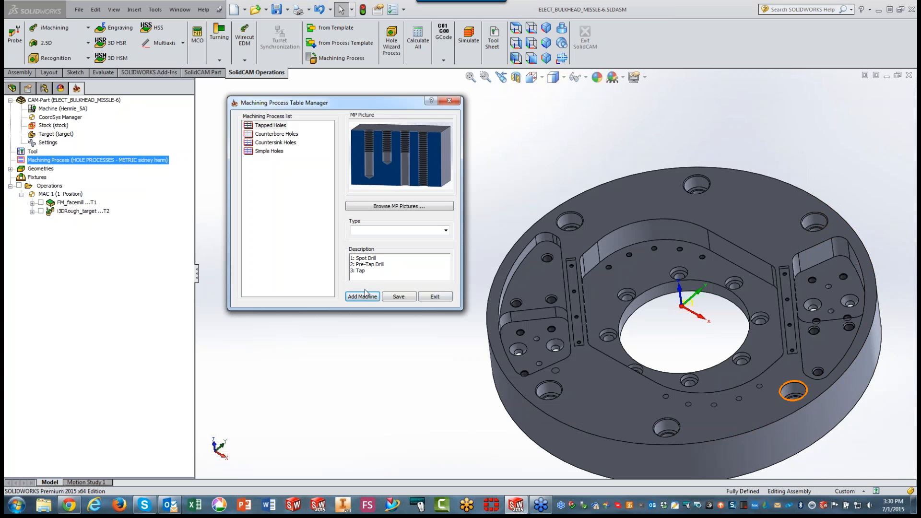
Remove Hurco_VMX_30U_5X and Hurco_VMX_42SR_5X from the process table's list of assigned machines
click(362, 297)
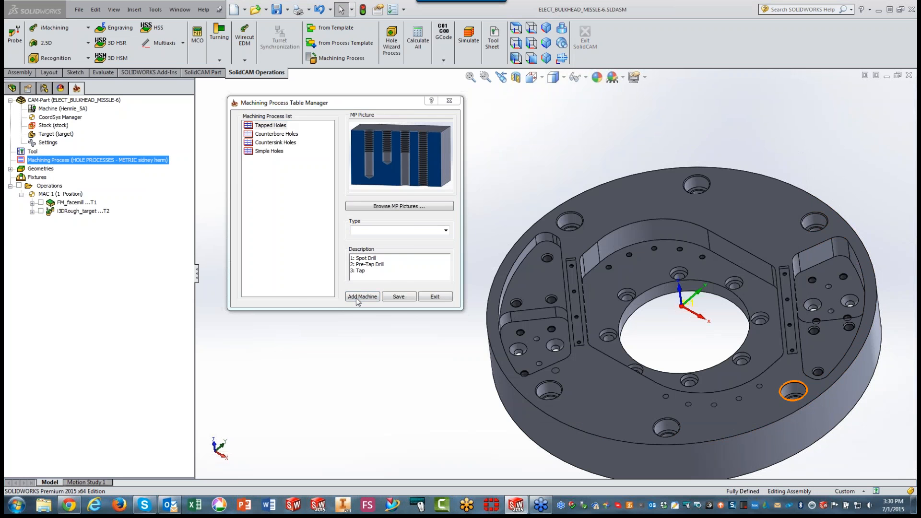
click(306, 120)
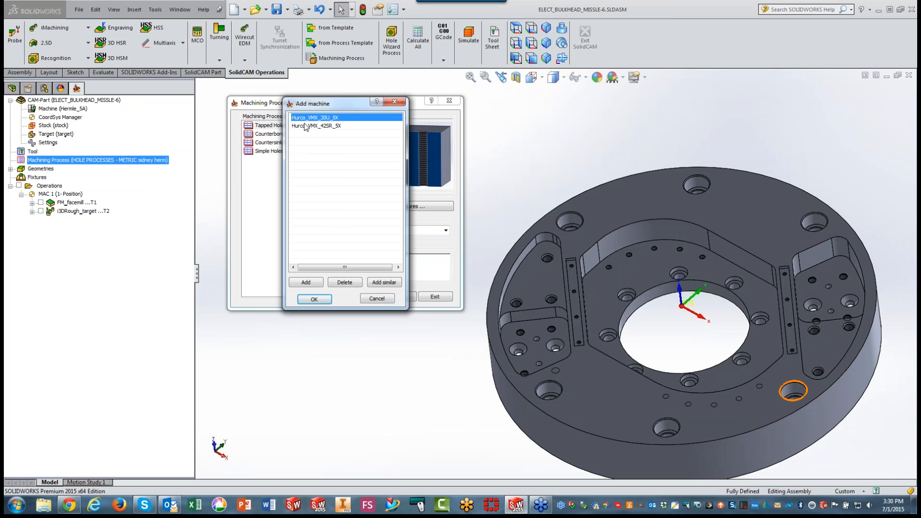
click(305, 126)
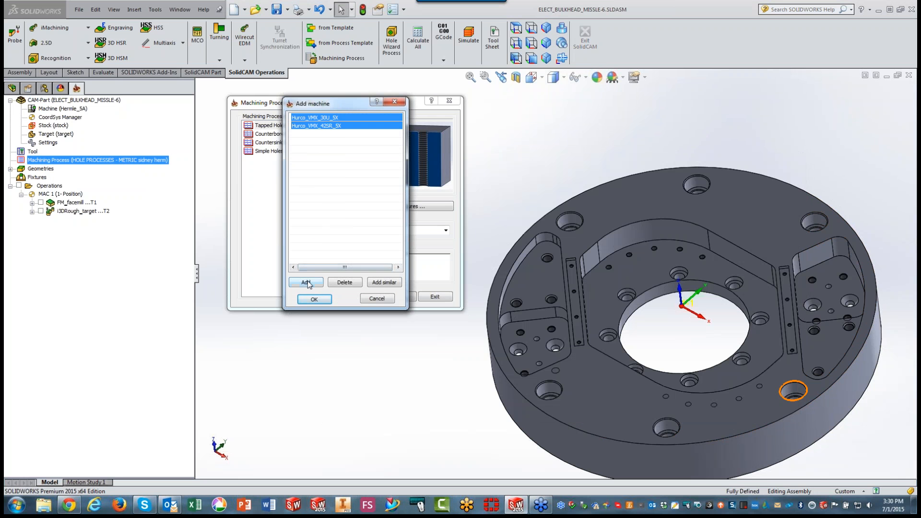
click(325, 207)
click(310, 282)
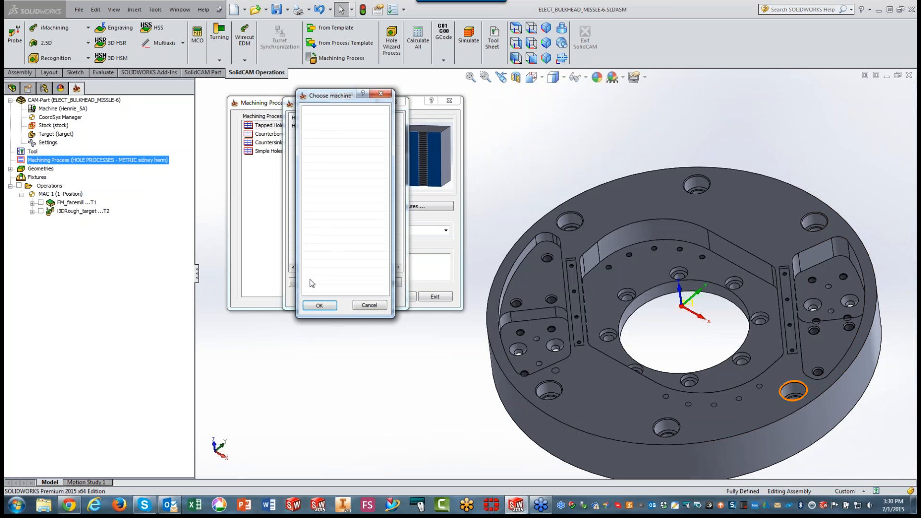
click(368, 306)
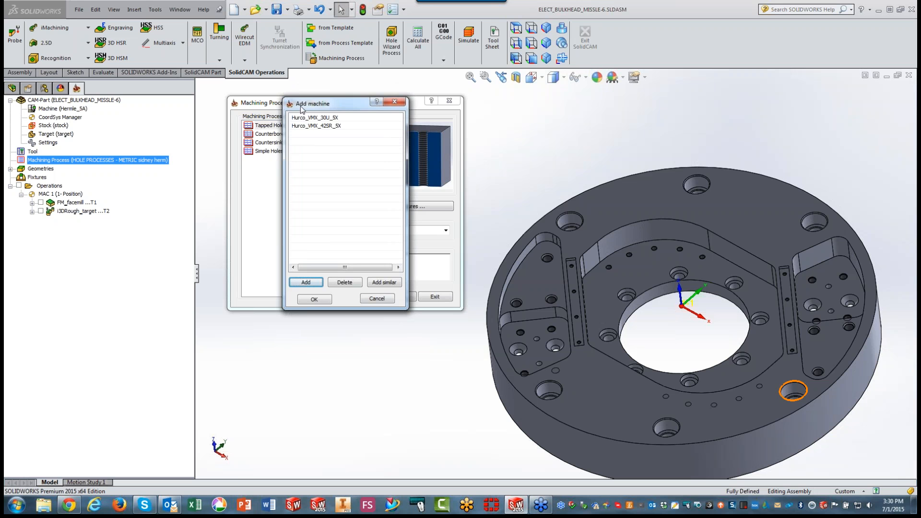
click(309, 118)
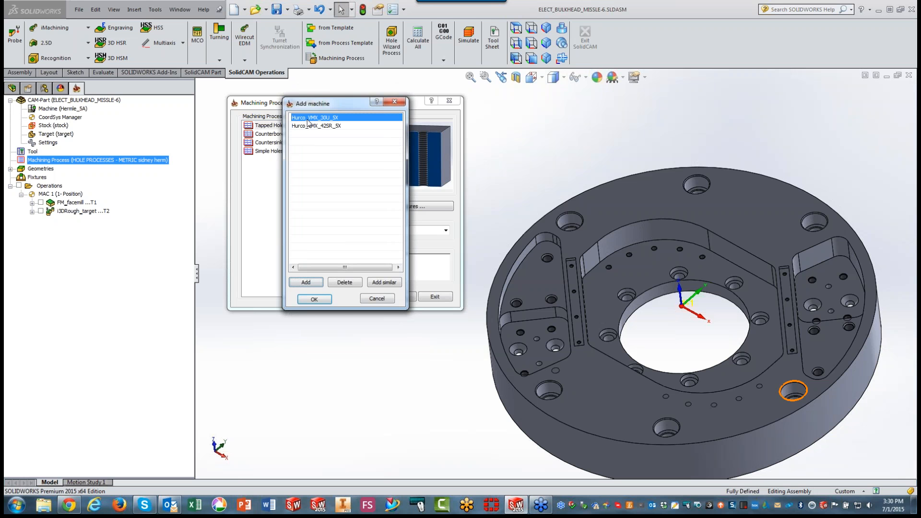
click(344, 282)
click(437, 164)
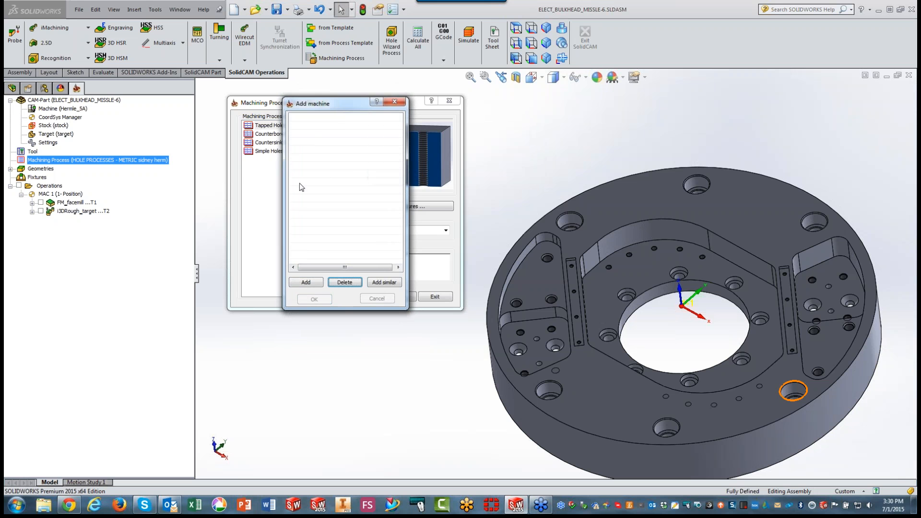
Assign Hermle_5A and its similar Hermle machines to the process table, accepting the suppression of incompatible drill cycles
click(305, 282)
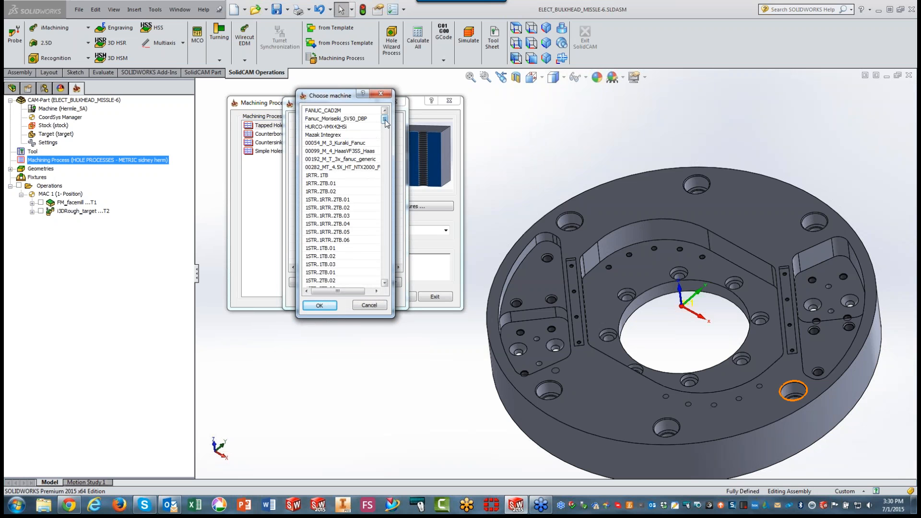
drag(384, 119, 398, 205)
click(312, 223)
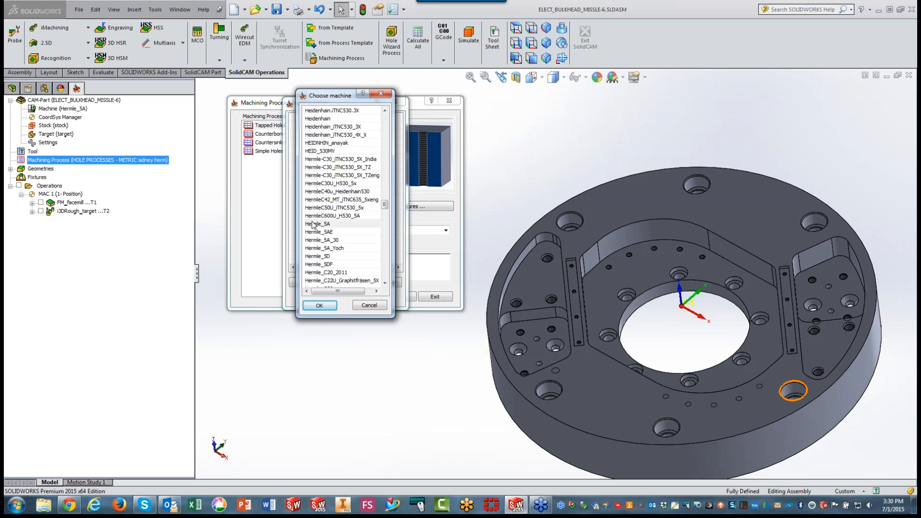
click(321, 307)
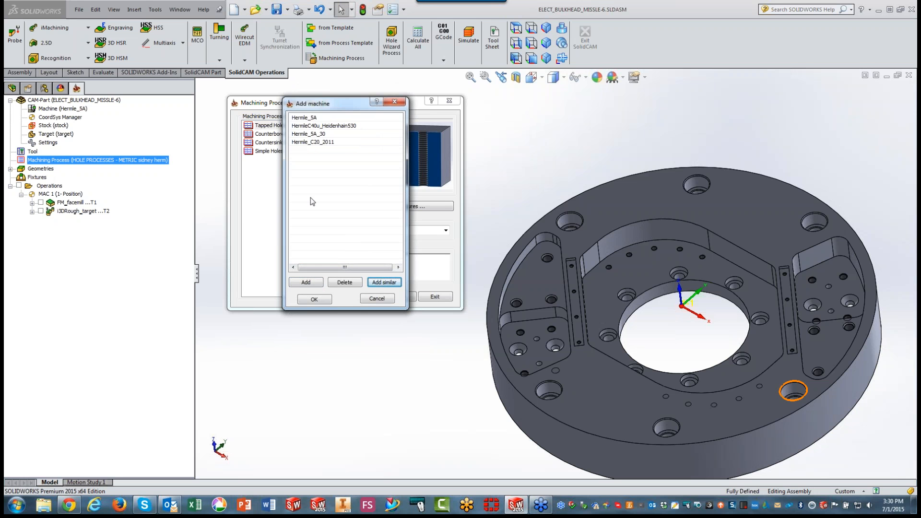
click(311, 300)
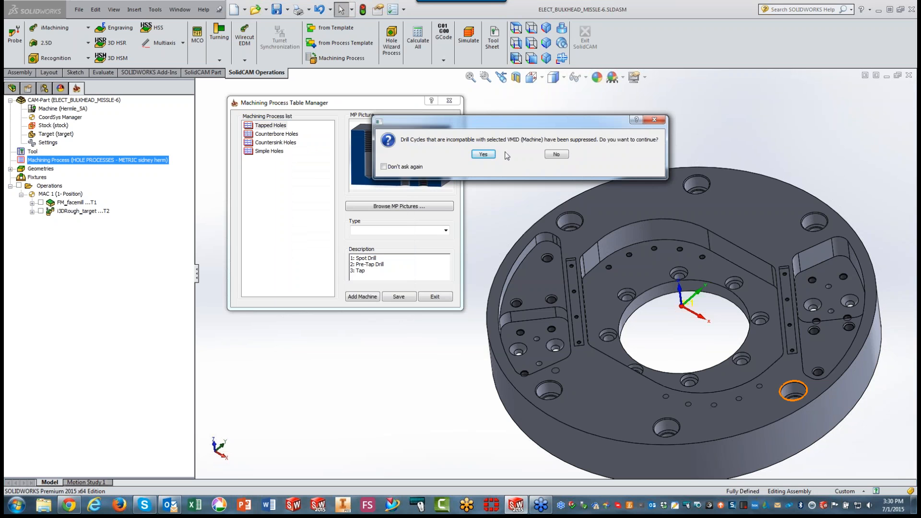
click(483, 155)
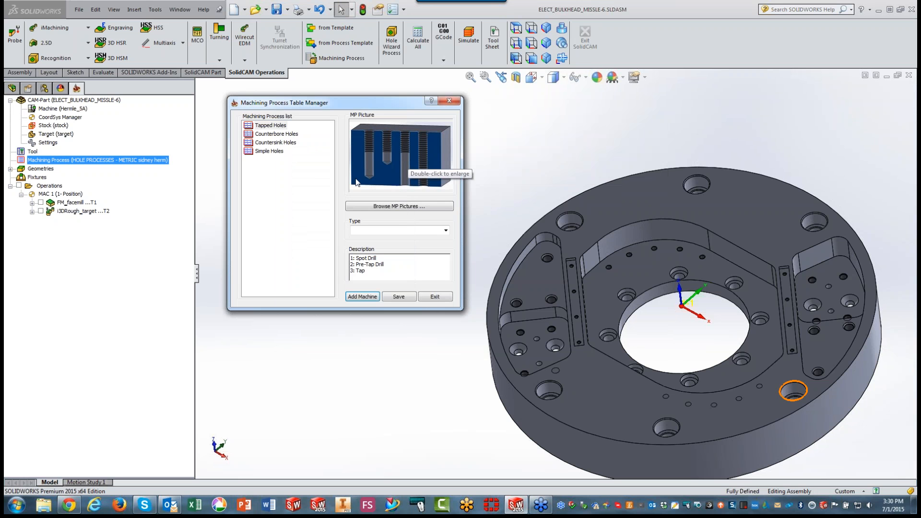
Open the Tapped Holes machining process and unsuppress its Tap Spot Drill operation
double_click(249, 125)
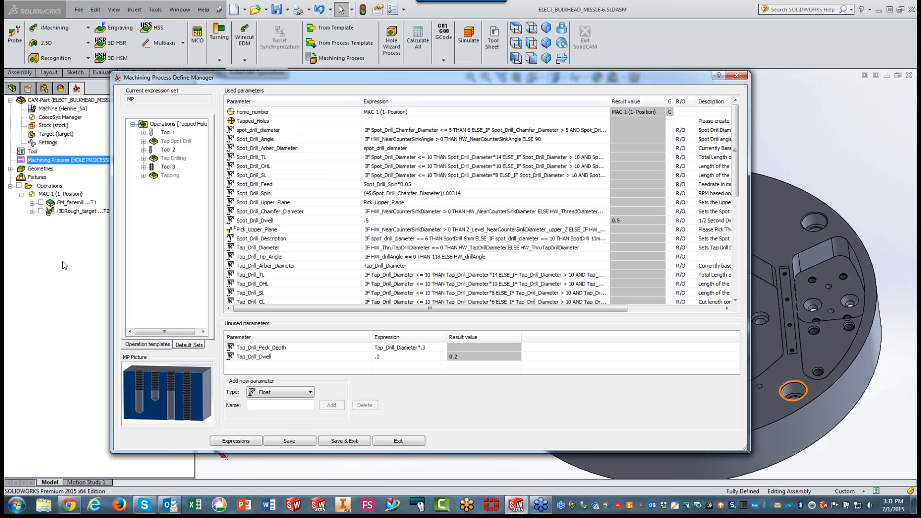
right_click(154, 143)
click(171, 211)
Set the Tap Spot Drill operation's dwell_depth drill option to the Spot_Drill_Dwell parameter and save the operation
right_click(155, 141)
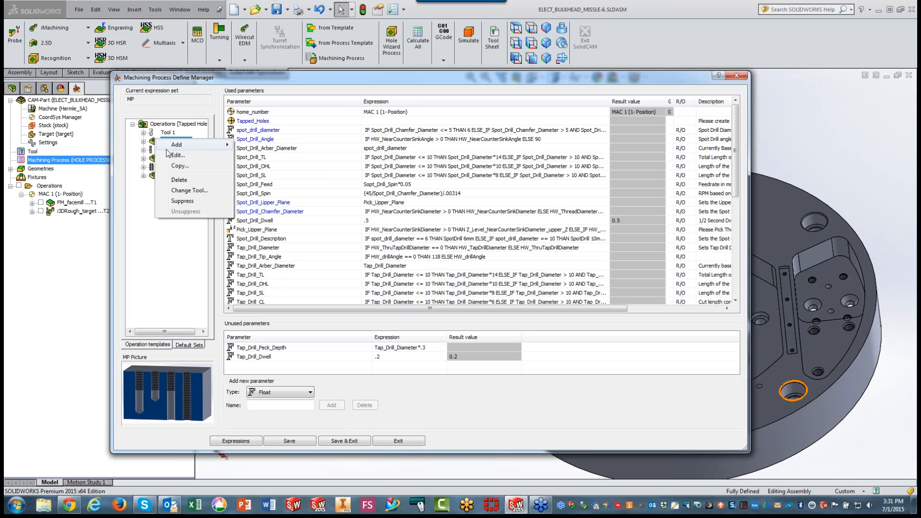
click(170, 156)
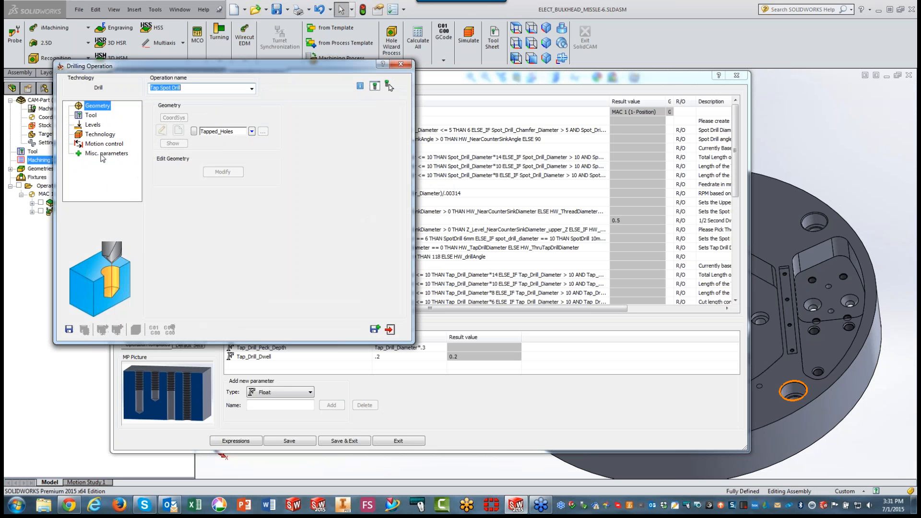
click(101, 135)
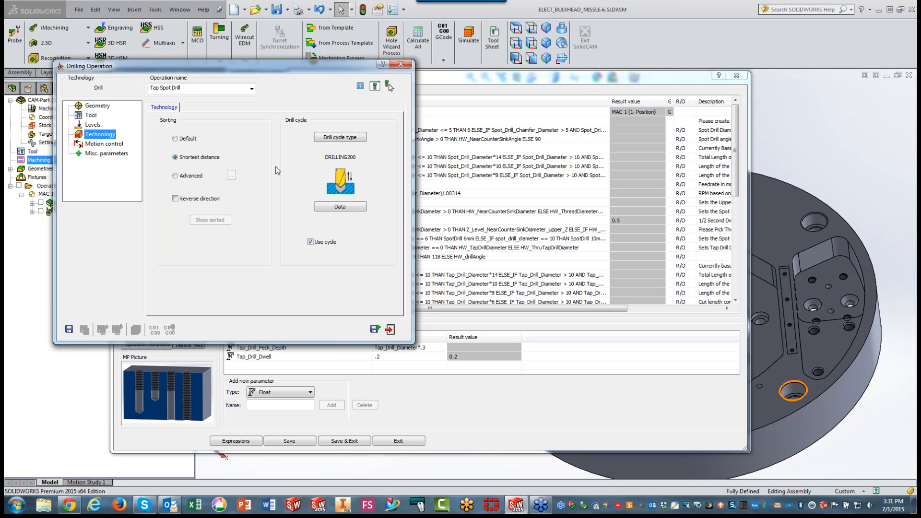
click(346, 206)
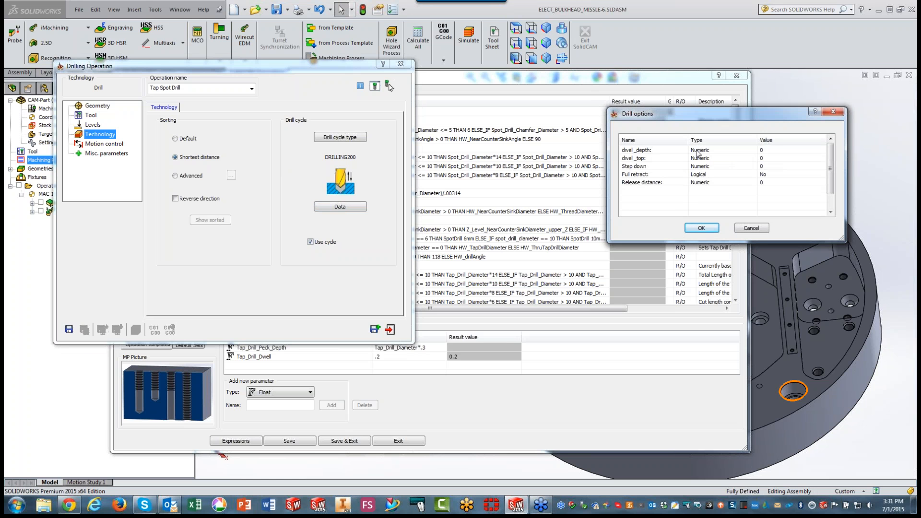
click(777, 150)
click(822, 150)
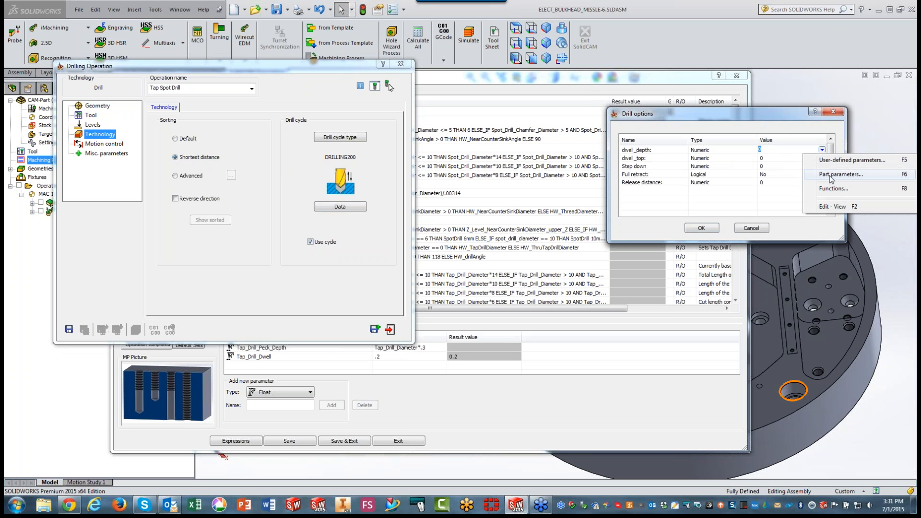
click(827, 160)
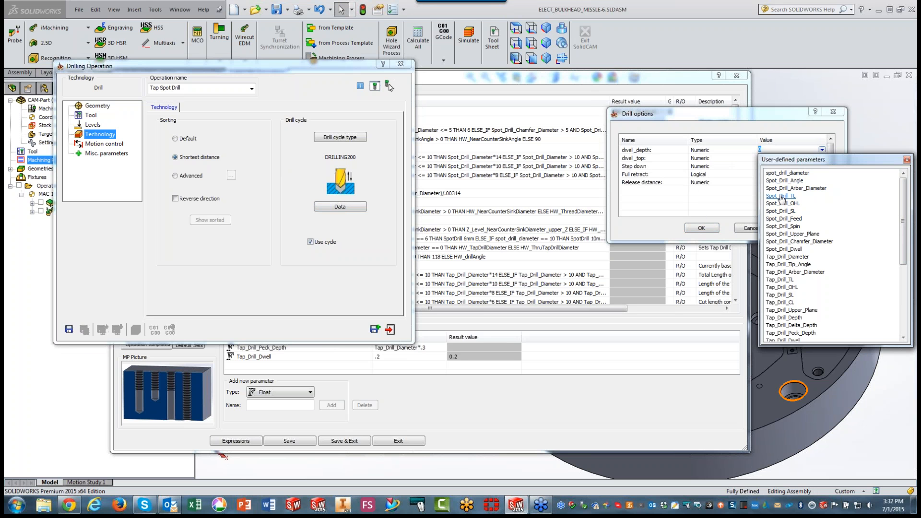
click(783, 249)
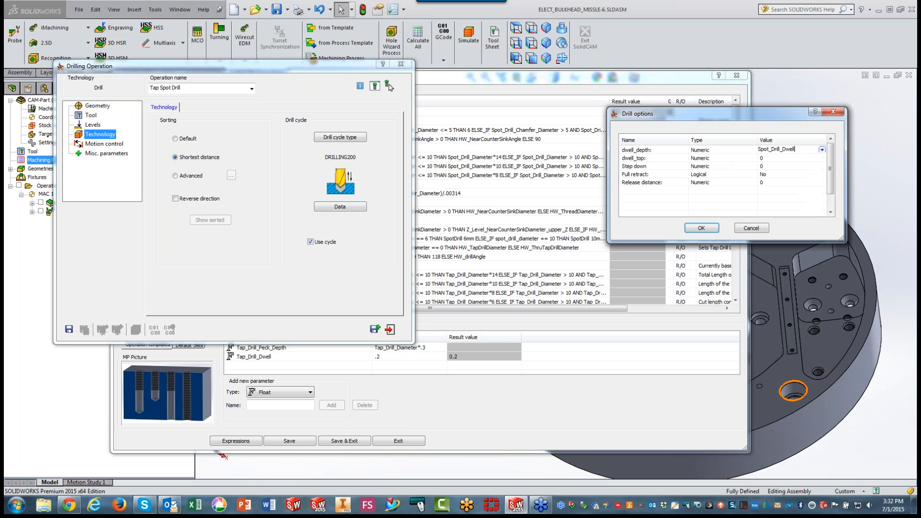
click(701, 229)
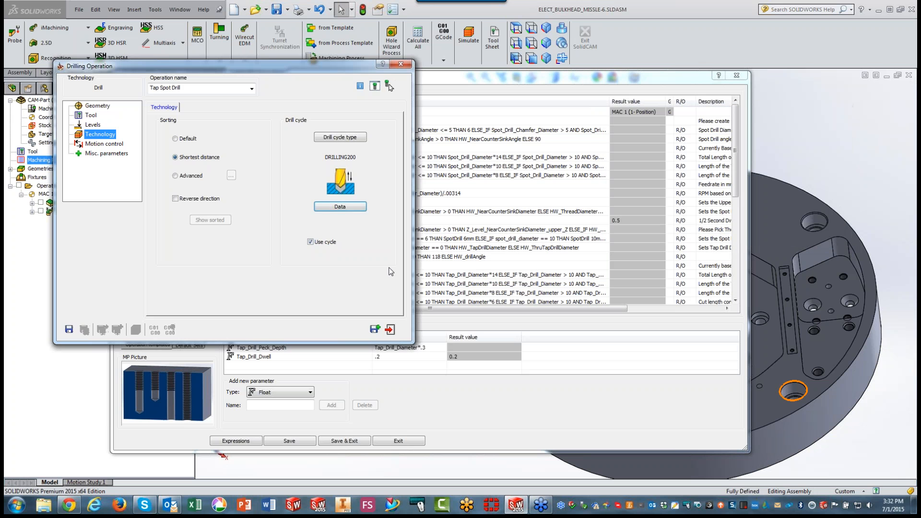
click(68, 329)
click(390, 329)
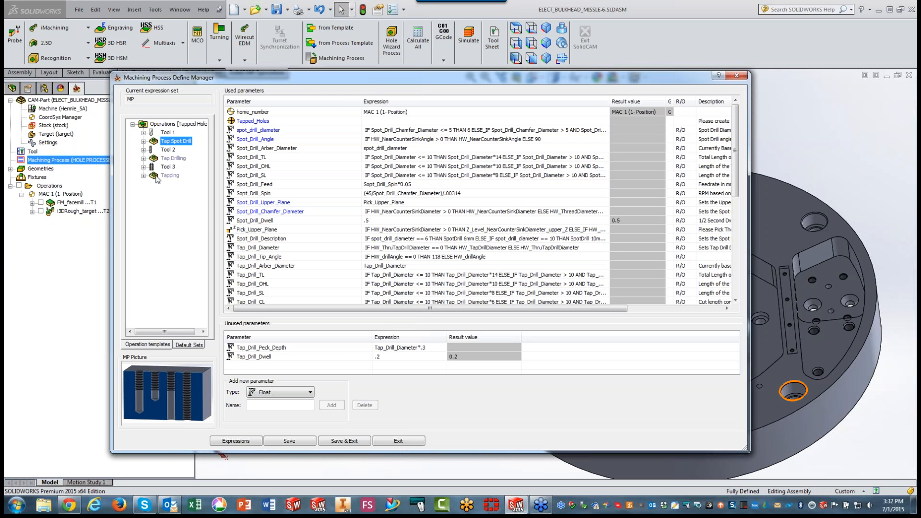
Unsuppress the Tap Drilling operation, set its Step down drill option to the Tap_Drill_Peck_Depth parameter, and save it
right_click(172, 159)
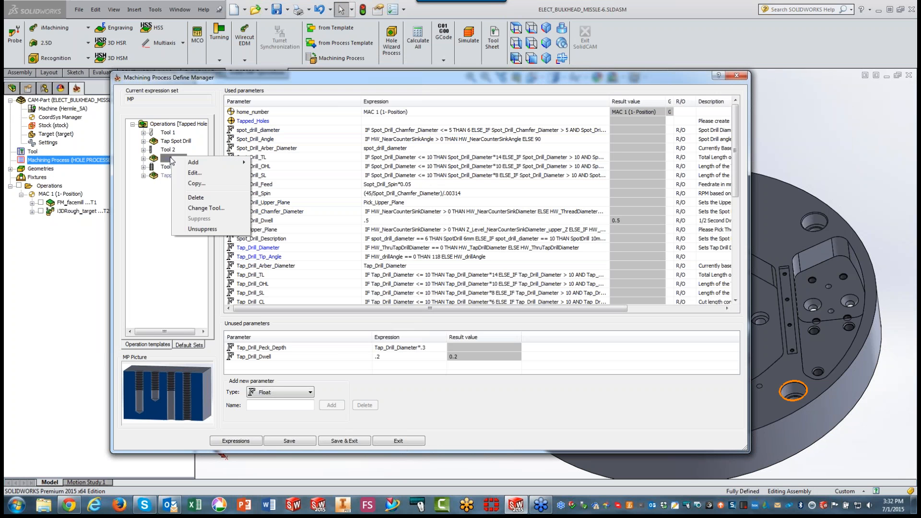
click(202, 229)
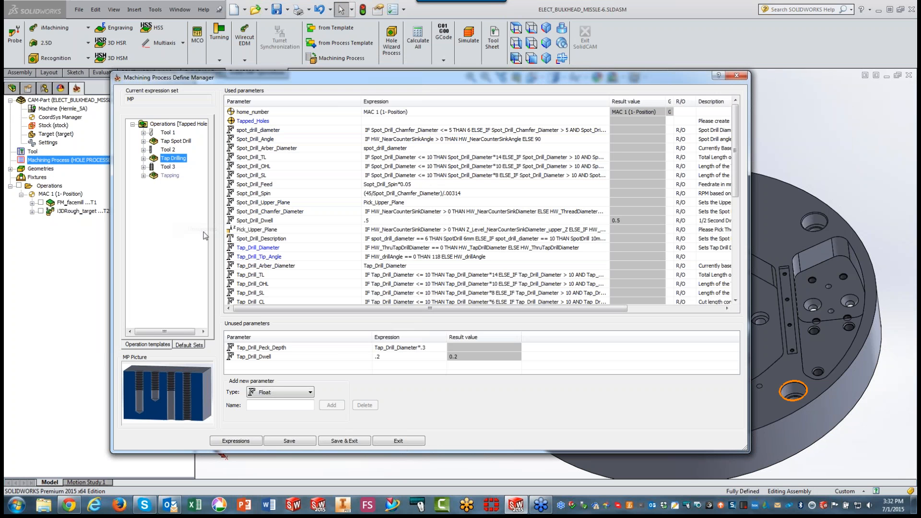
right_click(156, 162)
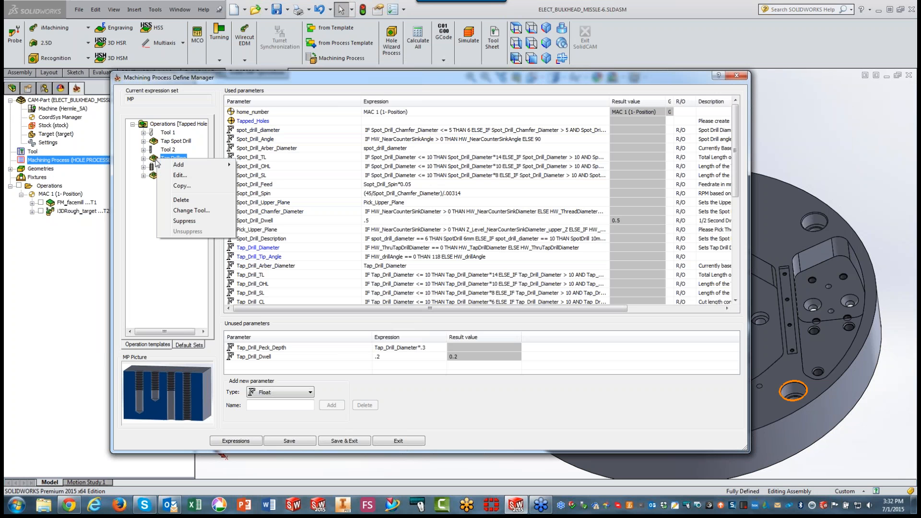
click(168, 174)
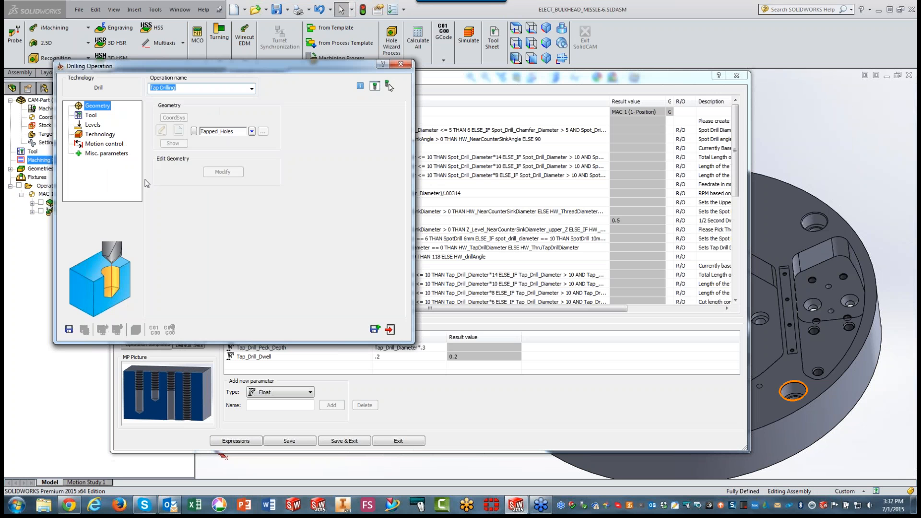
click(104, 135)
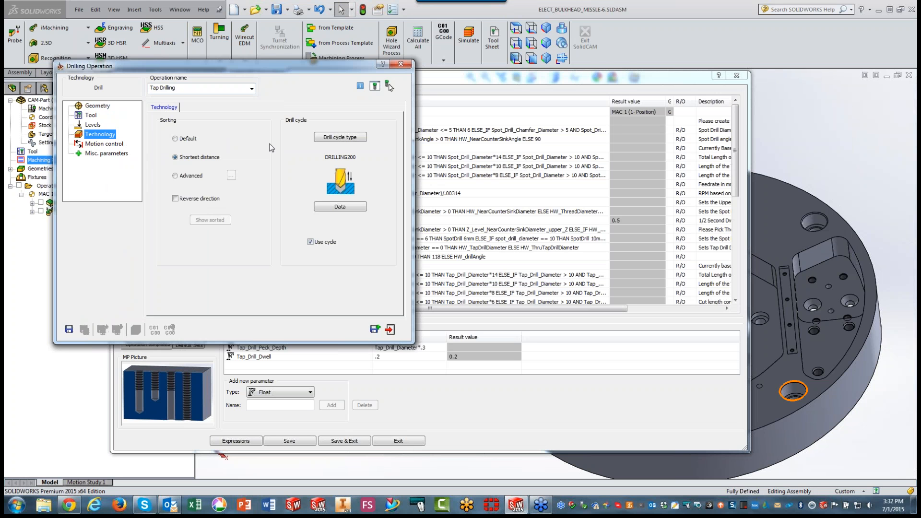
click(347, 206)
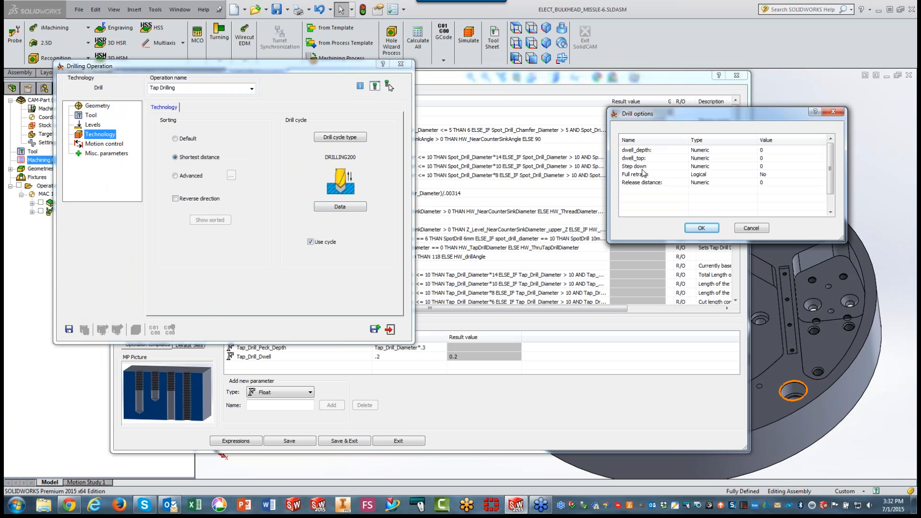
click(687, 166)
drag(770, 166, 719, 170)
click(821, 166)
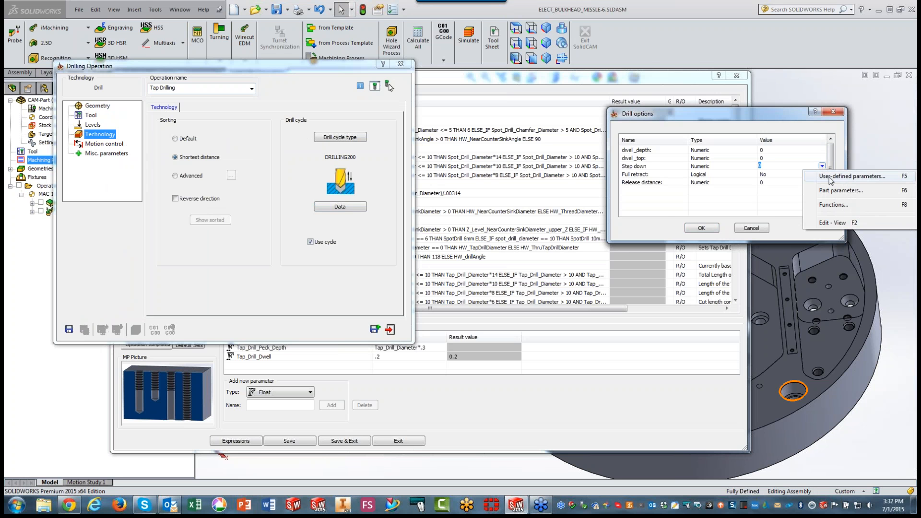
click(830, 176)
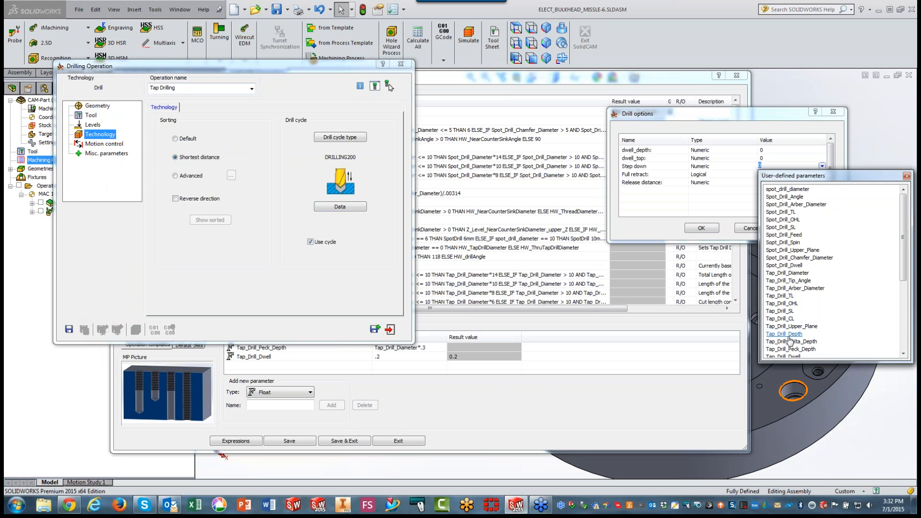
click(795, 349)
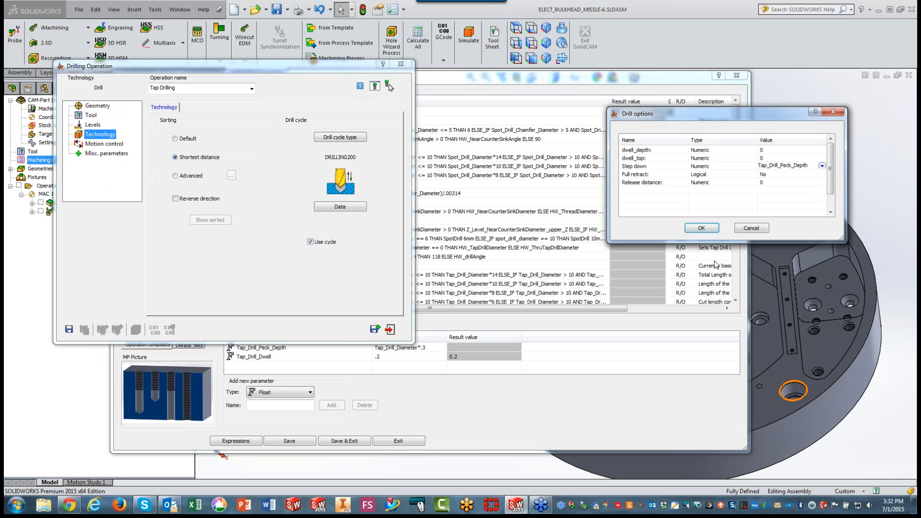
click(705, 229)
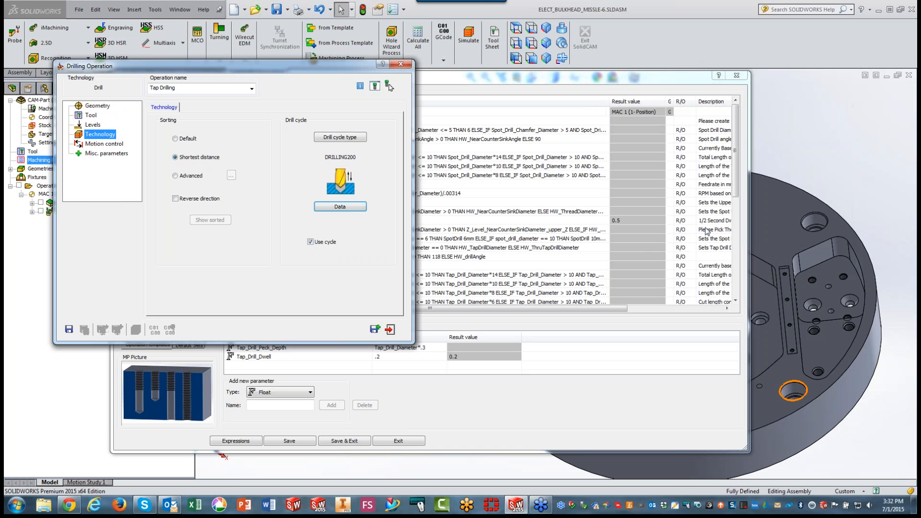
click(69, 330)
click(391, 329)
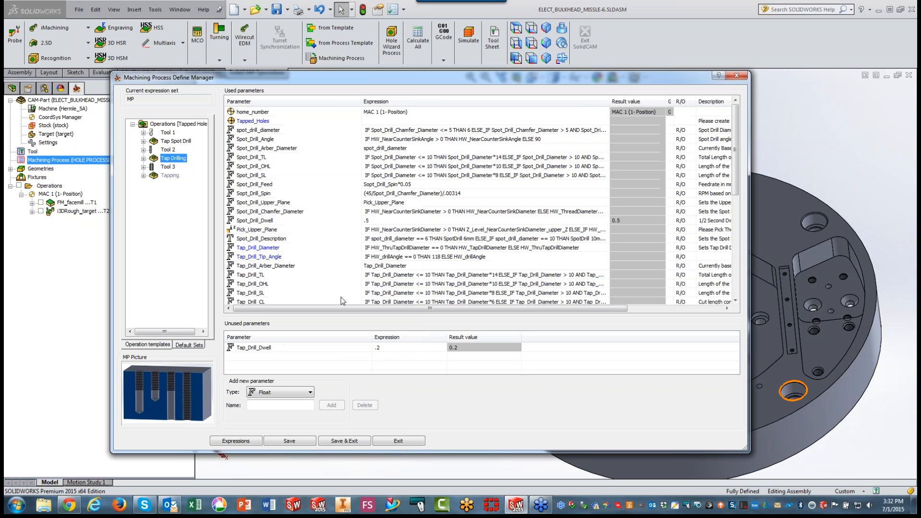
Unsuppress the Tapping operation, change its drill cycle type to TAPPNEW206, and save it
right_click(172, 178)
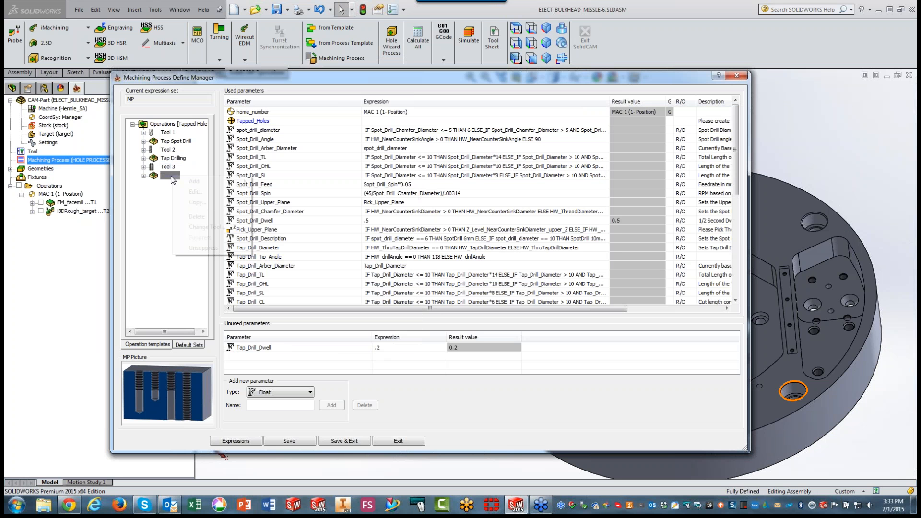
click(197, 249)
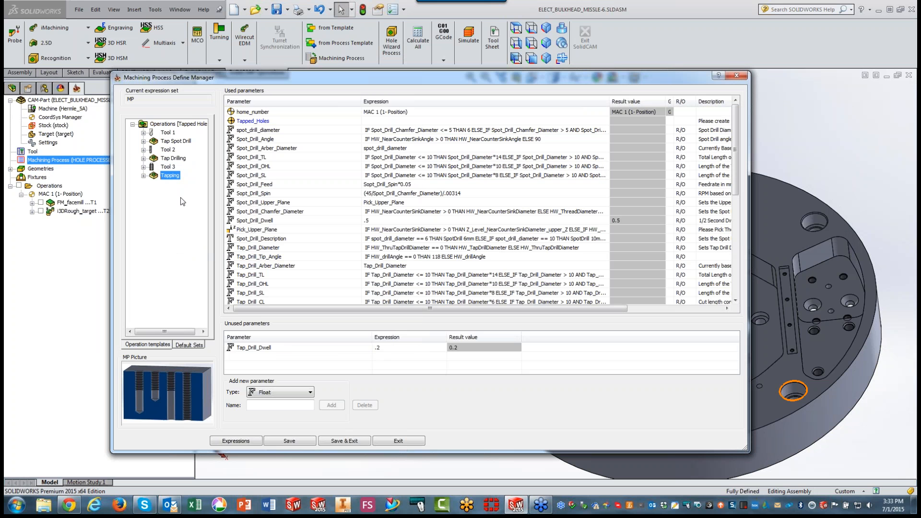
right_click(174, 178)
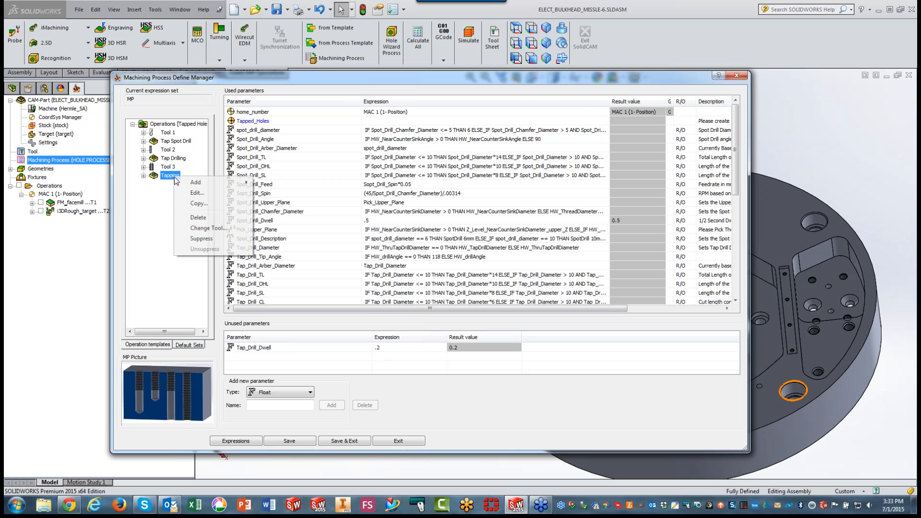
click(195, 195)
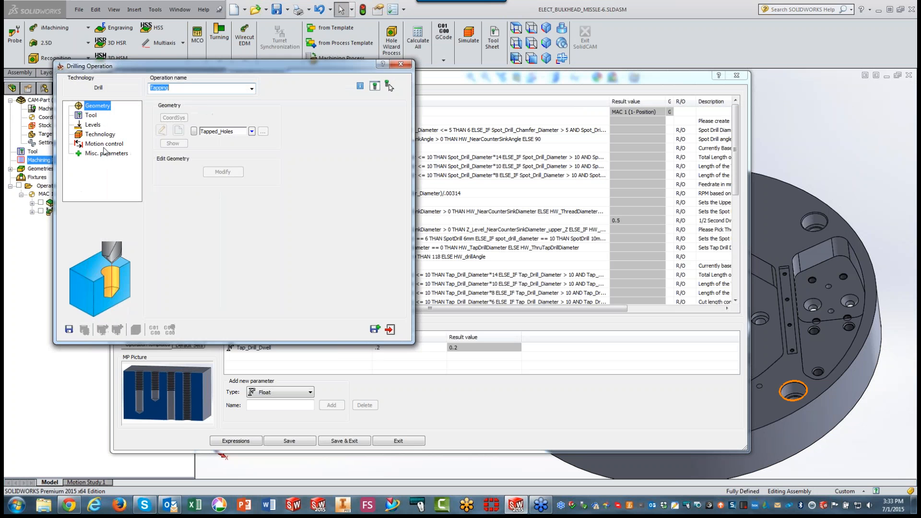
click(98, 135)
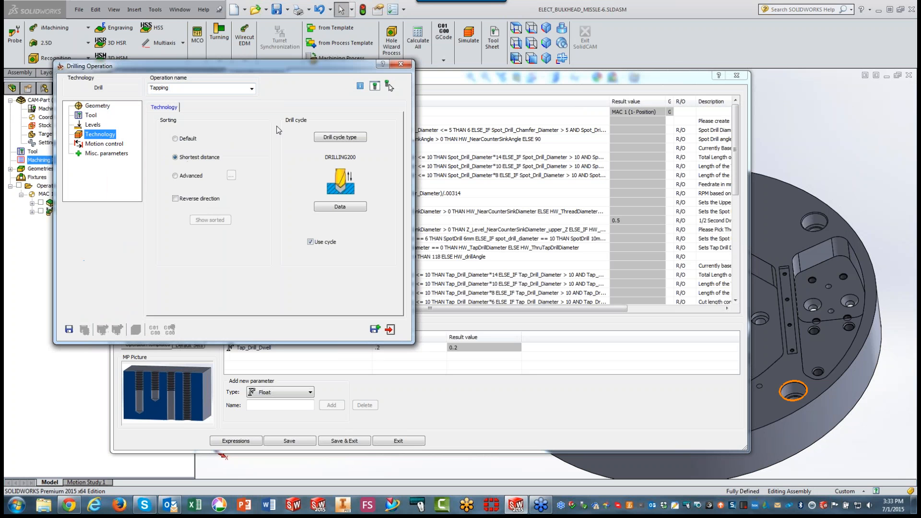
click(328, 136)
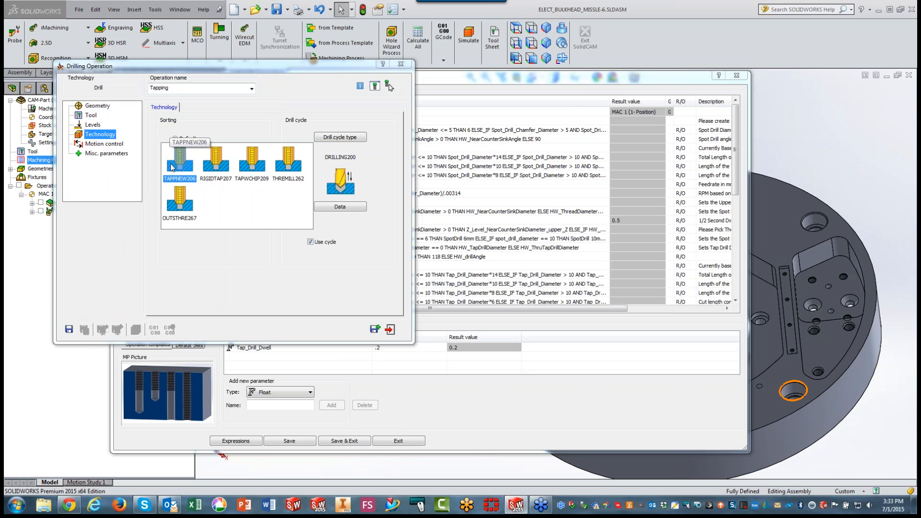
click(181, 163)
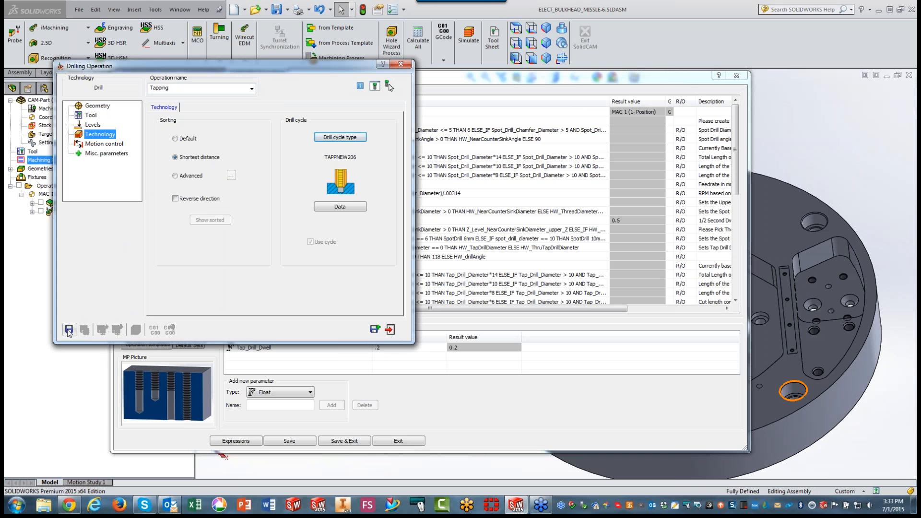
click(390, 330)
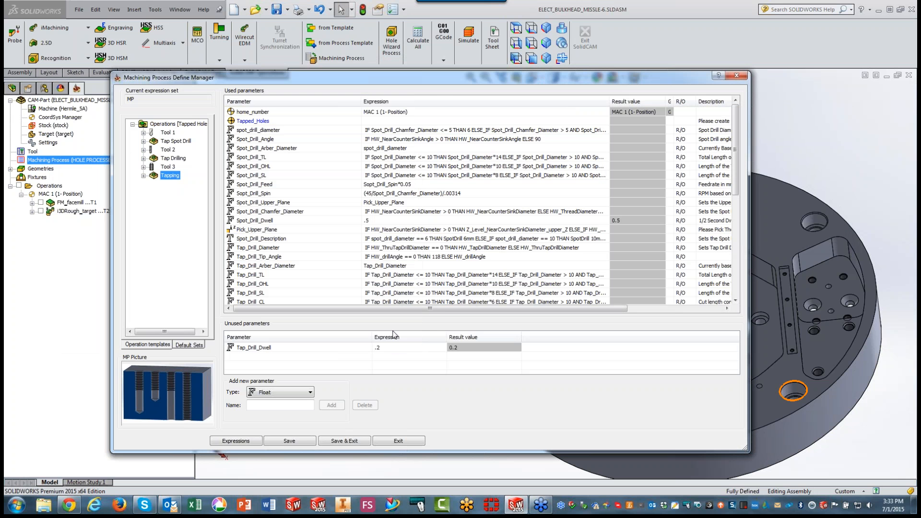
Save the Tapped Holes machining process, then save and close the machining process table
click(336, 442)
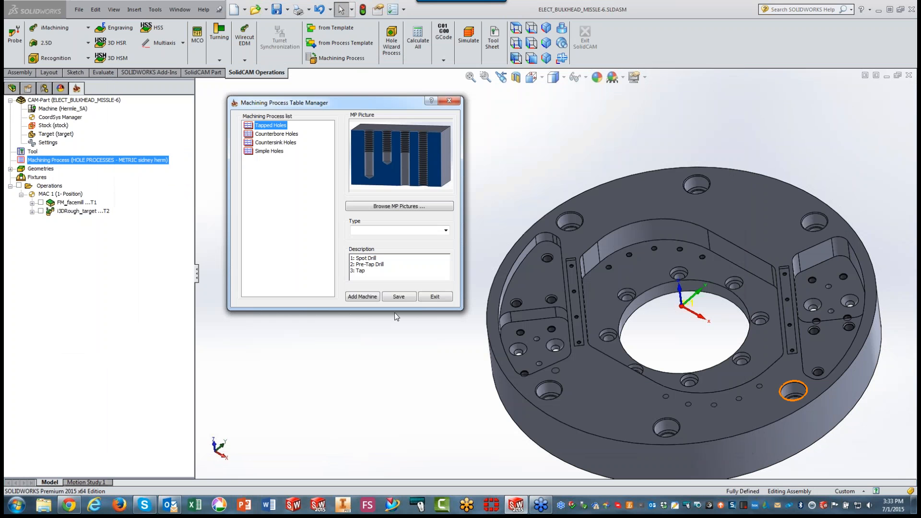
click(400, 297)
click(434, 297)
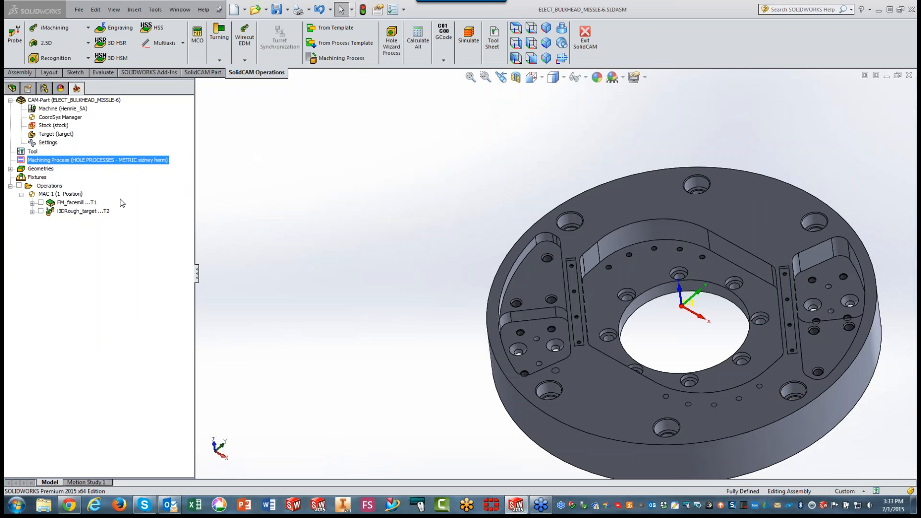
Reopen the machining process table and examine the Counterbore Holes process for suppressed drill operations, then close both without changes
double_click(50, 162)
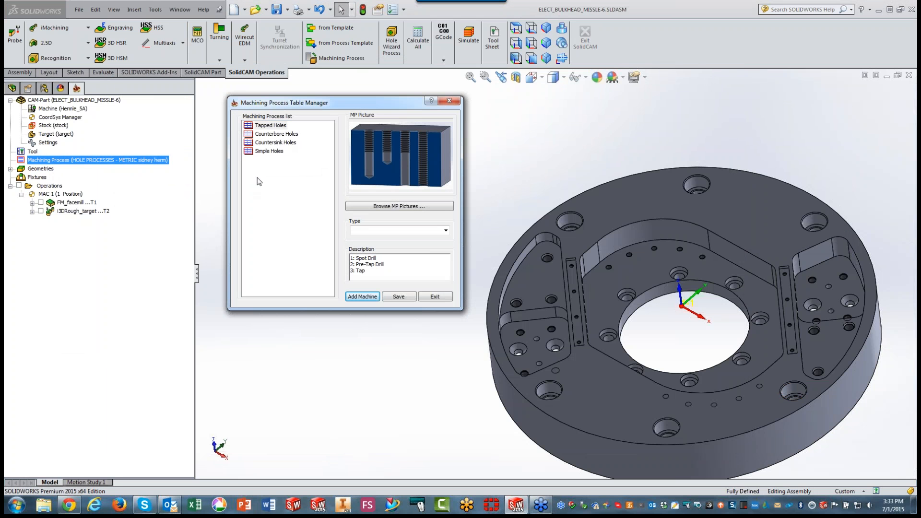
double_click(250, 135)
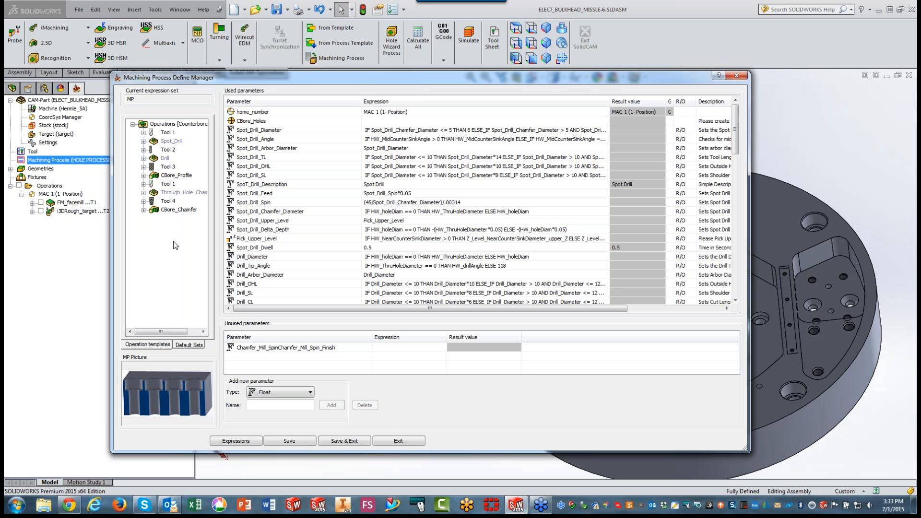
click(402, 441)
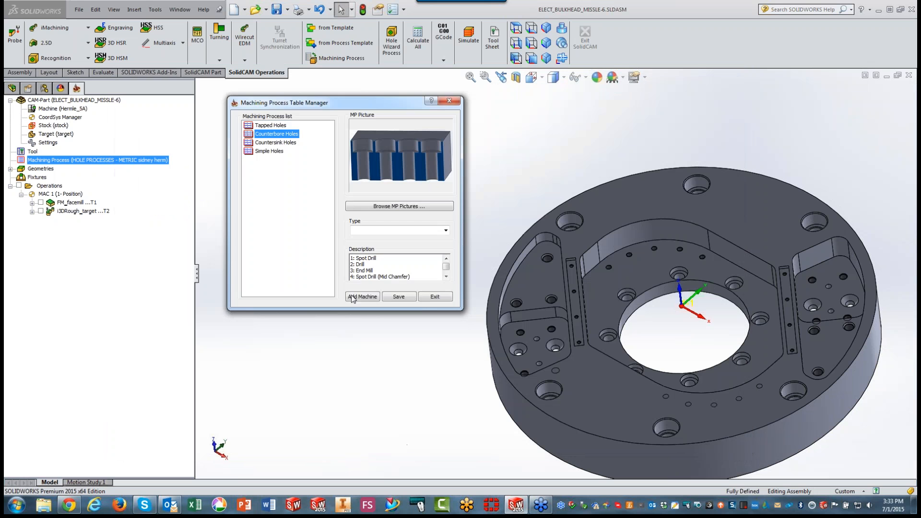
click(433, 296)
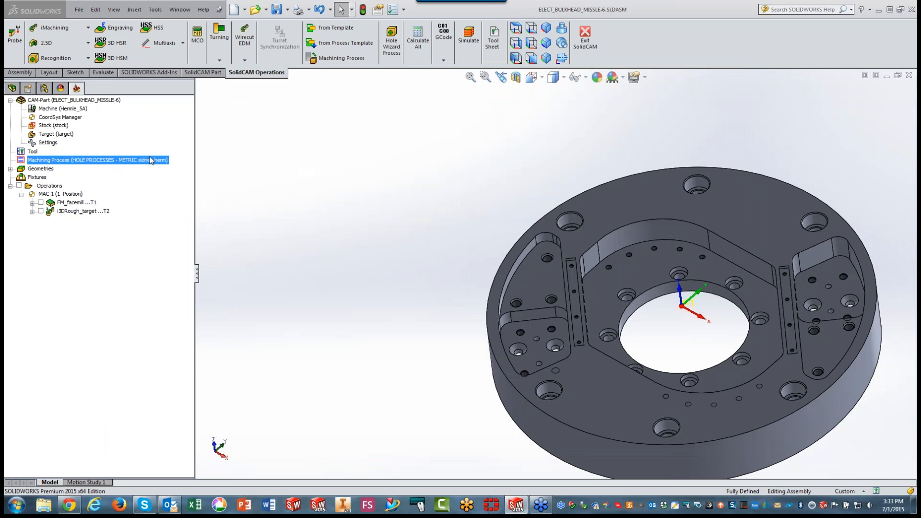
Assign the HOLE PROCESSES - METRIC sidney herm table as the metric Hole Wizard in the Hermle_5A machine's general working style, then save and exit
double_click(51, 108)
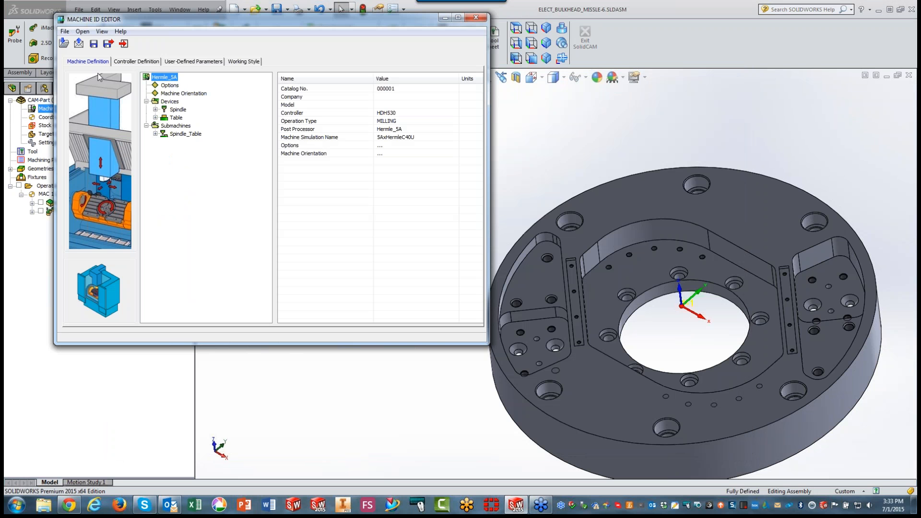
click(243, 62)
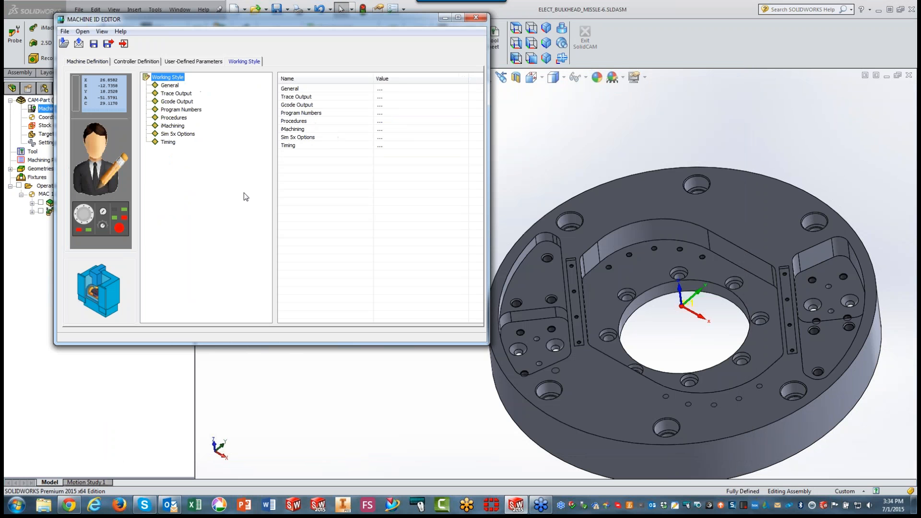
click(169, 86)
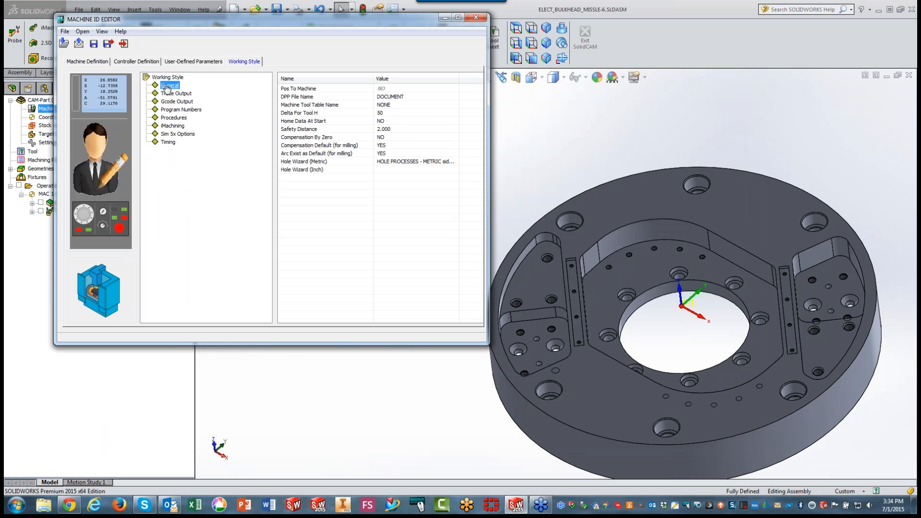
click(420, 162)
click(419, 162)
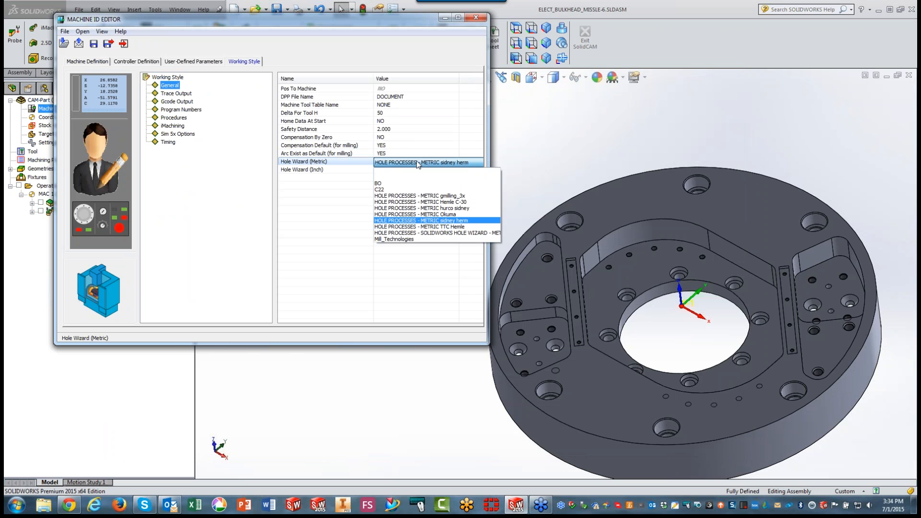
click(430, 221)
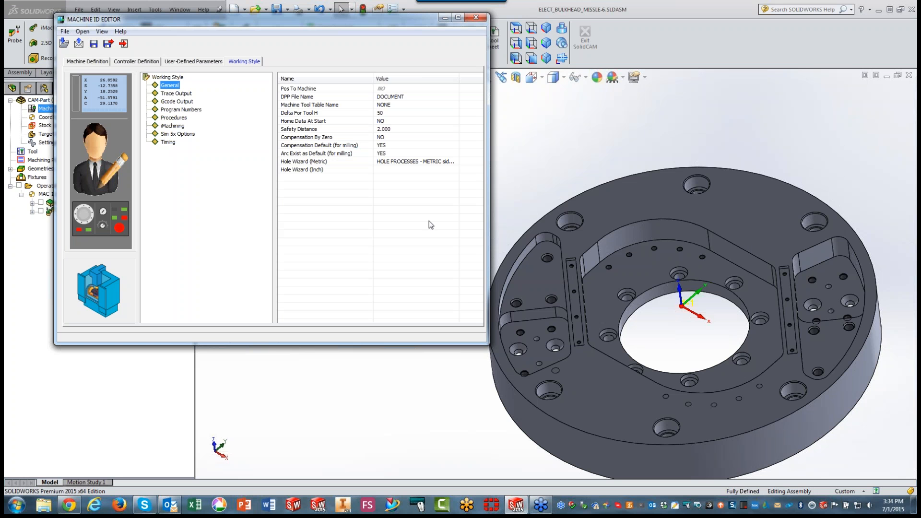
click(65, 31)
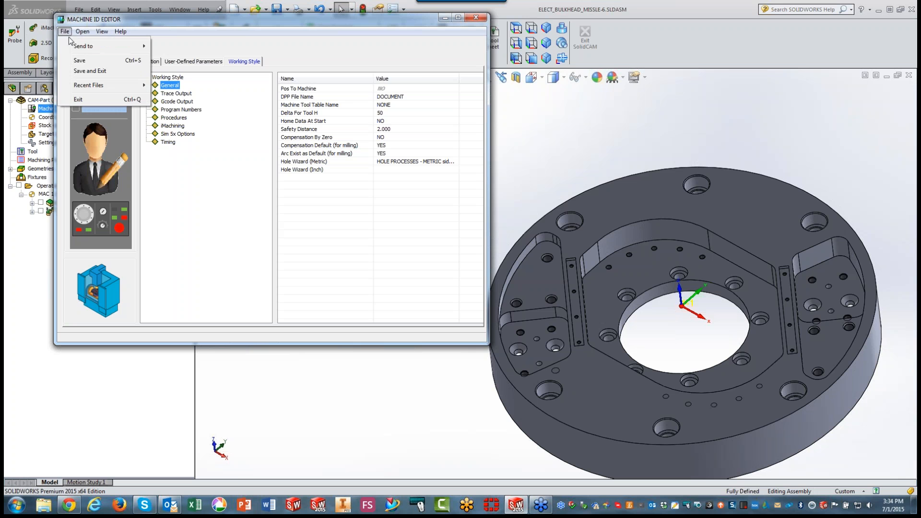
click(89, 71)
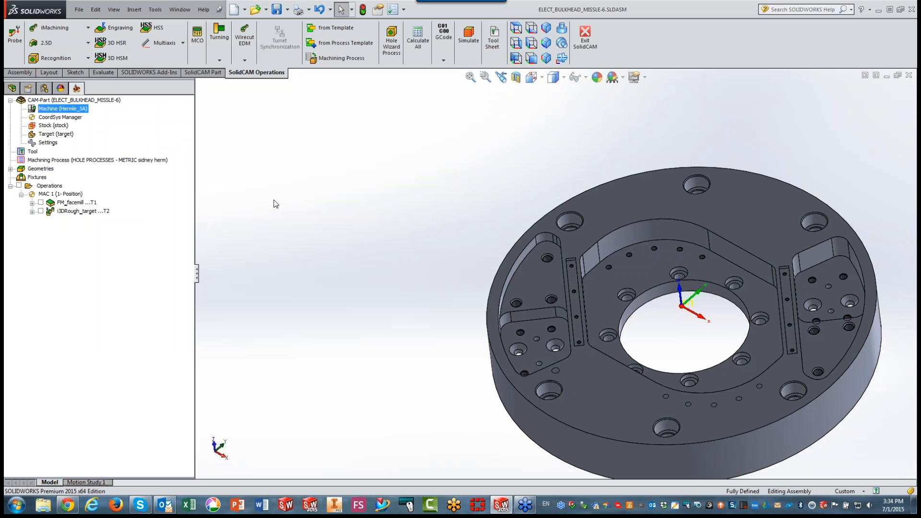
Generate the tapped-hole operations with the Hole Wizard Process, using the M10x1.0 tapped holes and their pattern as drill geometry
click(392, 41)
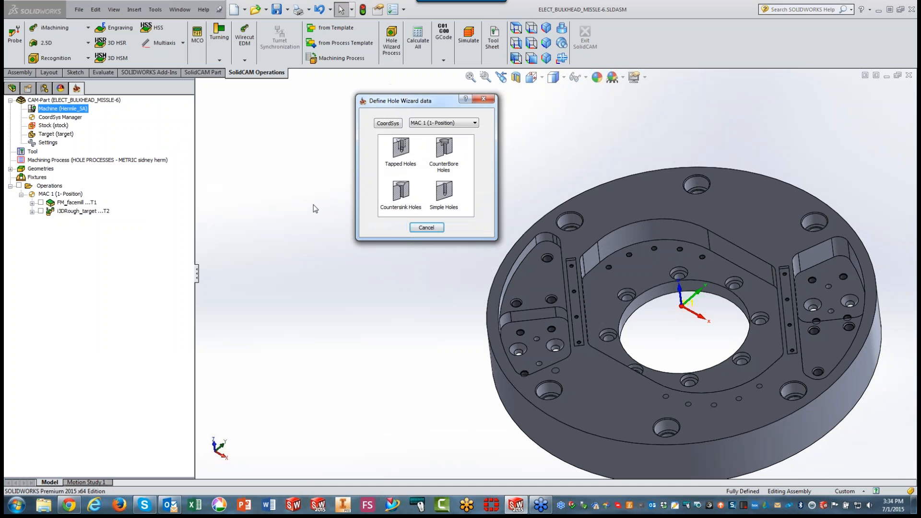
click(401, 152)
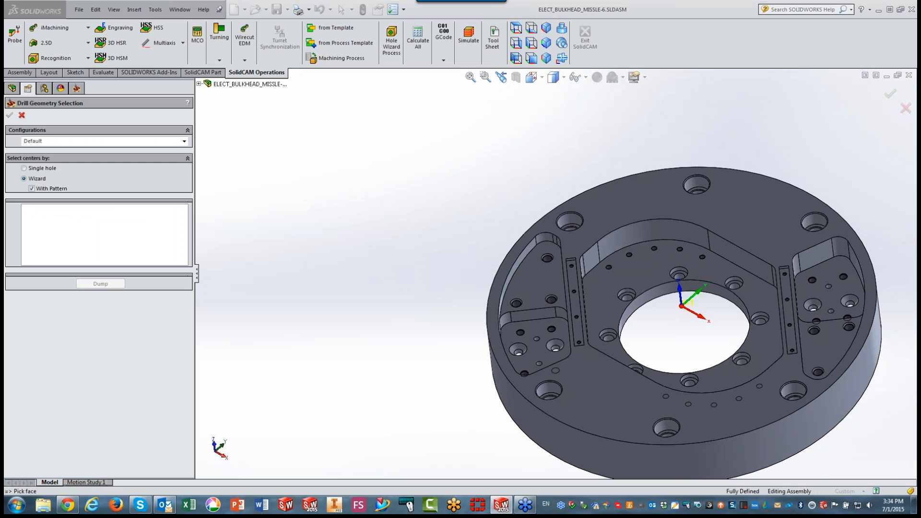
scroll(398, 229, down, 4)
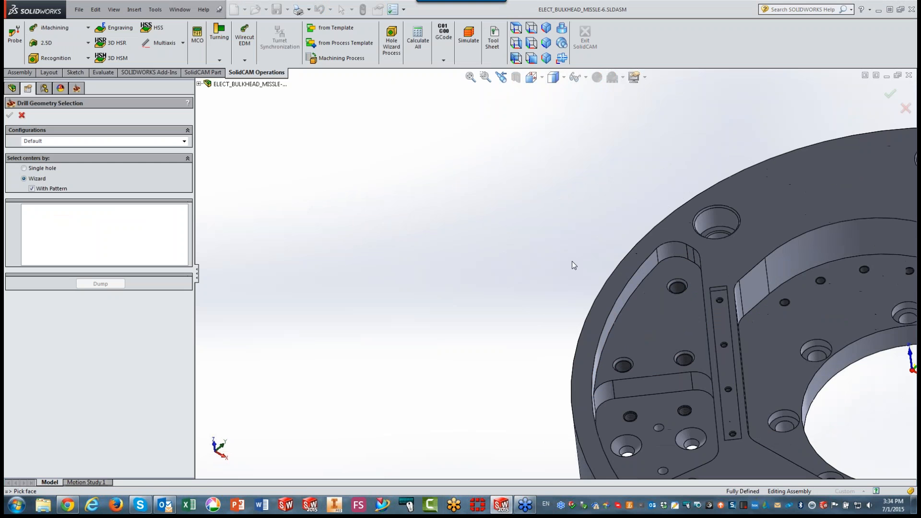
click(672, 287)
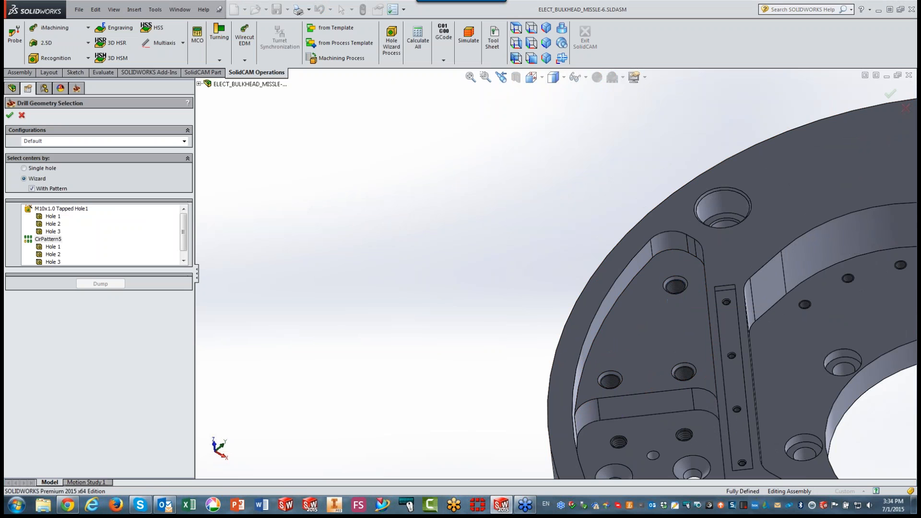
click(10, 116)
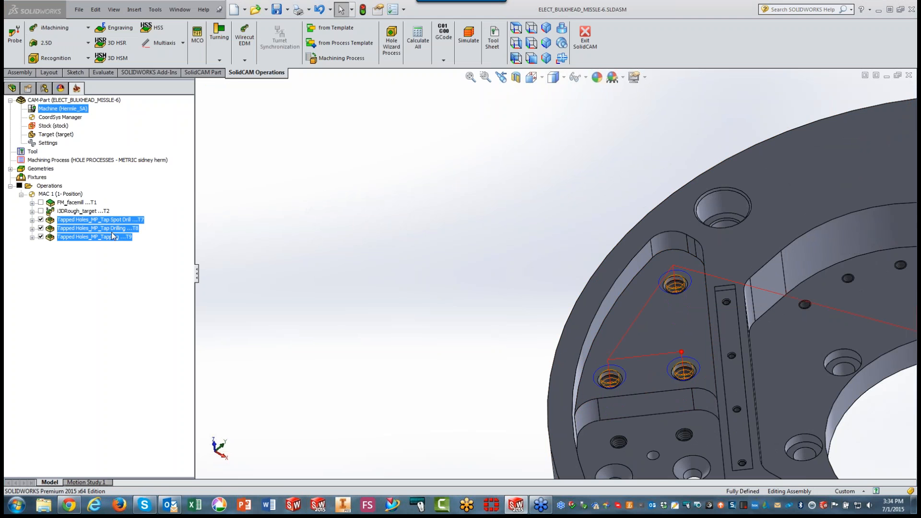
key(f)
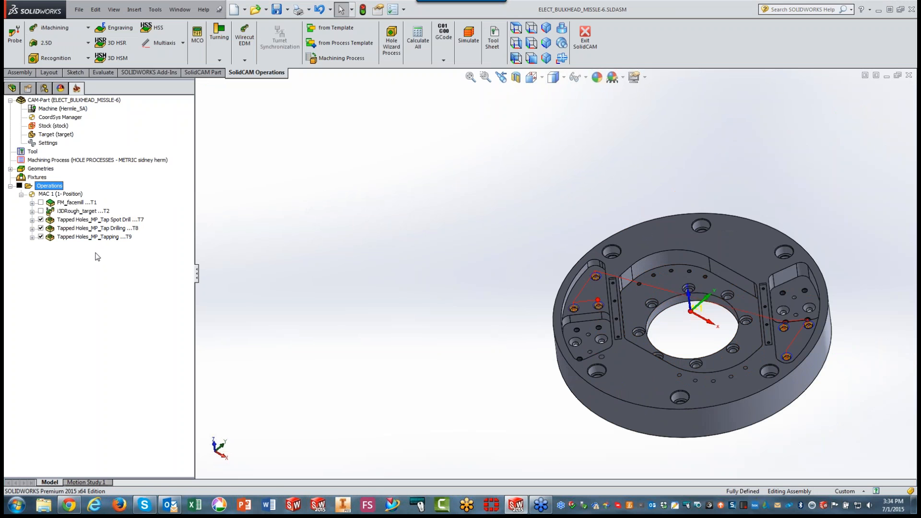
Check the drill cycle type of the generated Tapping operation, then close it without changes
double_click(78, 237)
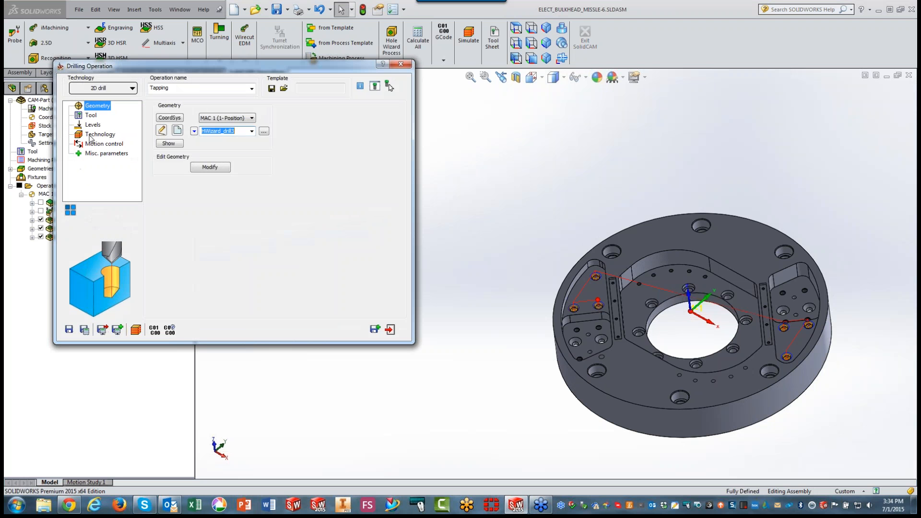
click(92, 135)
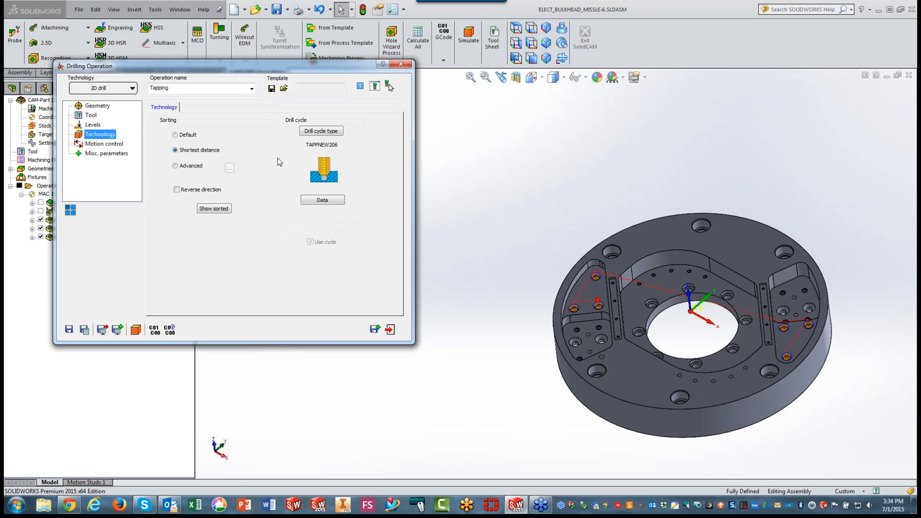
click(401, 64)
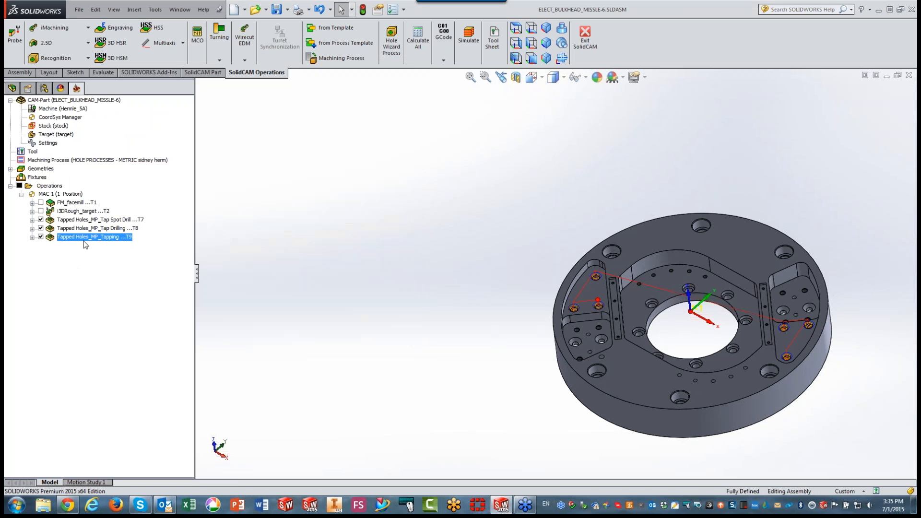
Check the drill cycle type and drill options of the generated Tap Drilling operation, then exit without changes
double_click(86, 229)
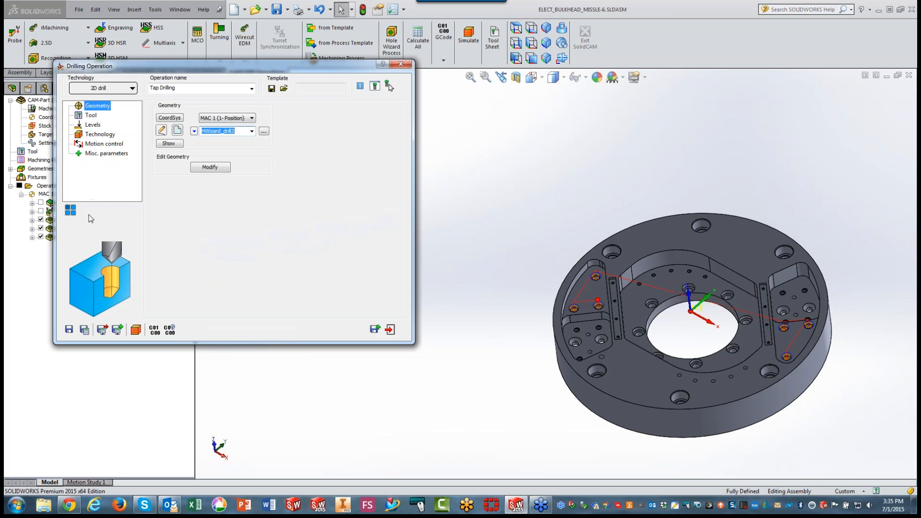
click(98, 136)
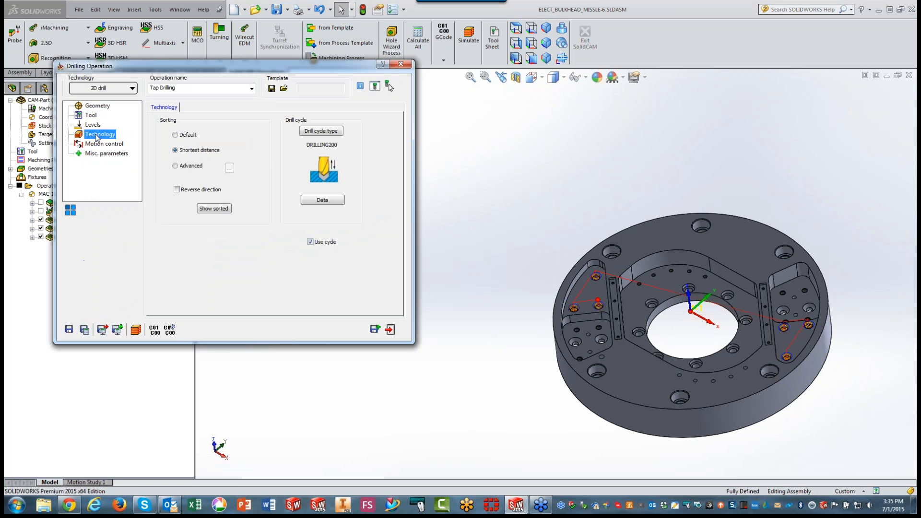
click(322, 200)
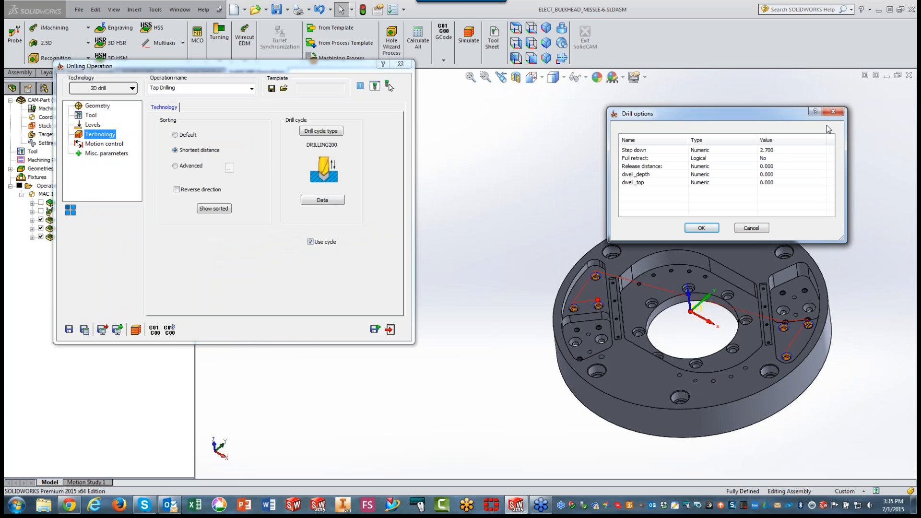
click(833, 113)
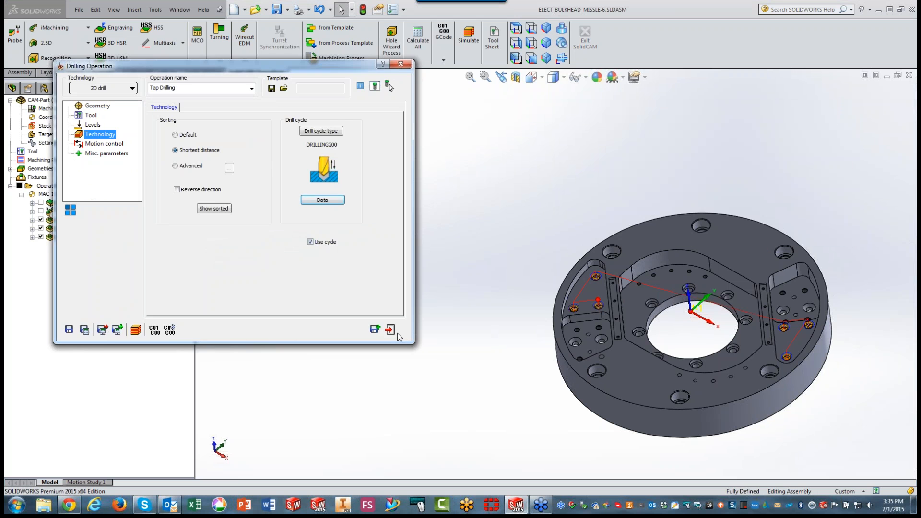
click(390, 330)
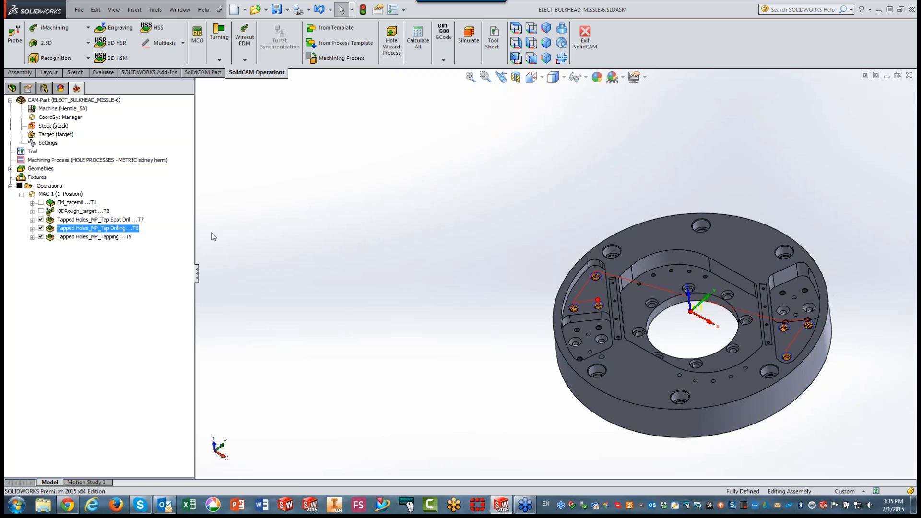
Open the Tapped Holes process from the machining process table and examine the IF/ELSE conditions of the Pick_Upper_Plane parameter without changing them
double_click(57, 161)
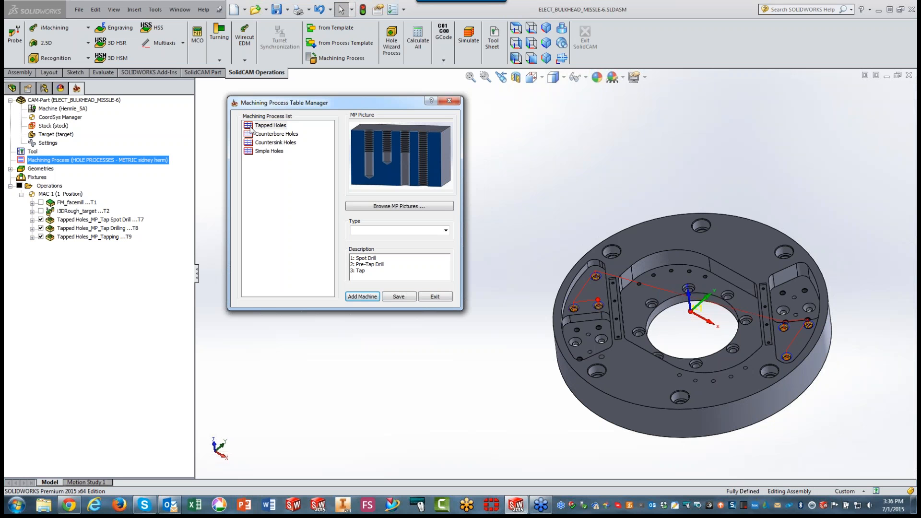
double_click(269, 125)
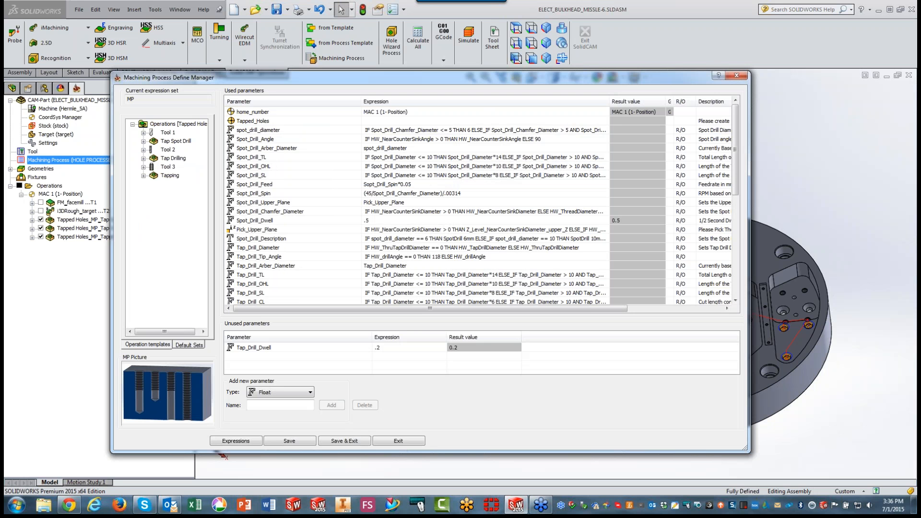
drag(671, 84, 430, 90)
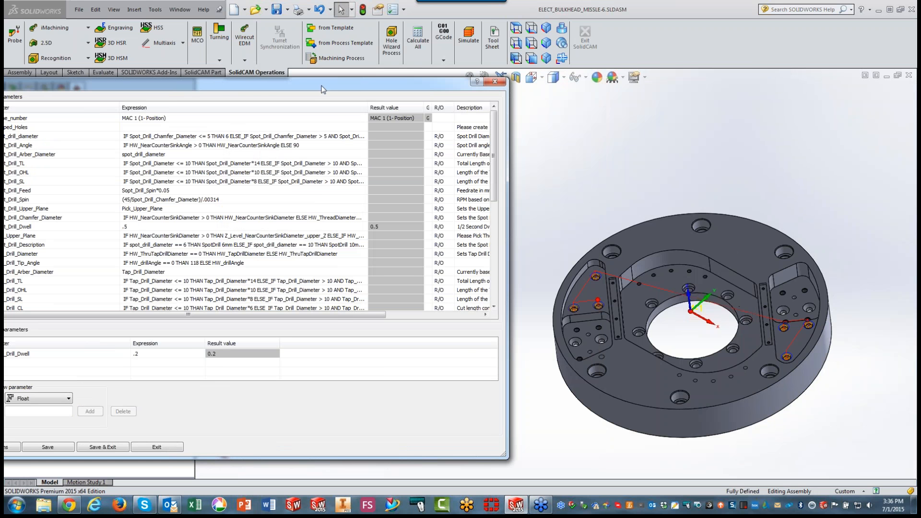
drag(321, 85, 641, 85)
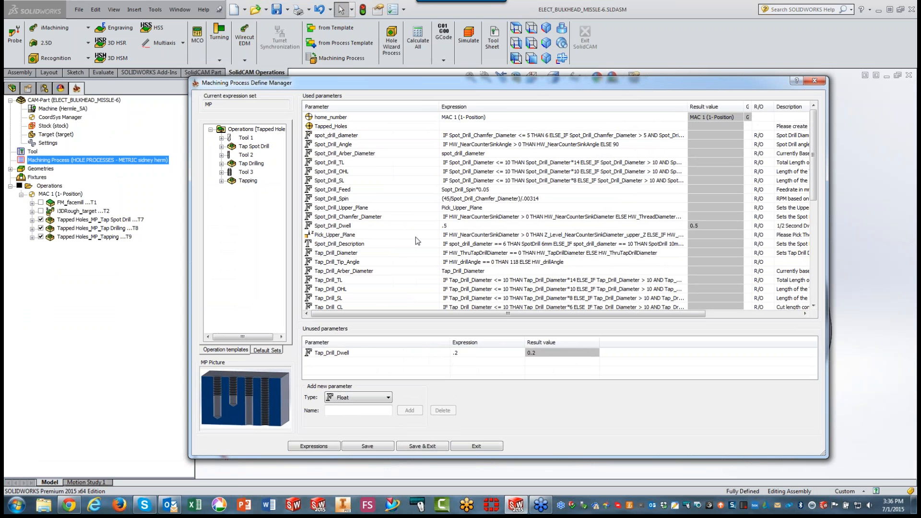
click(444, 237)
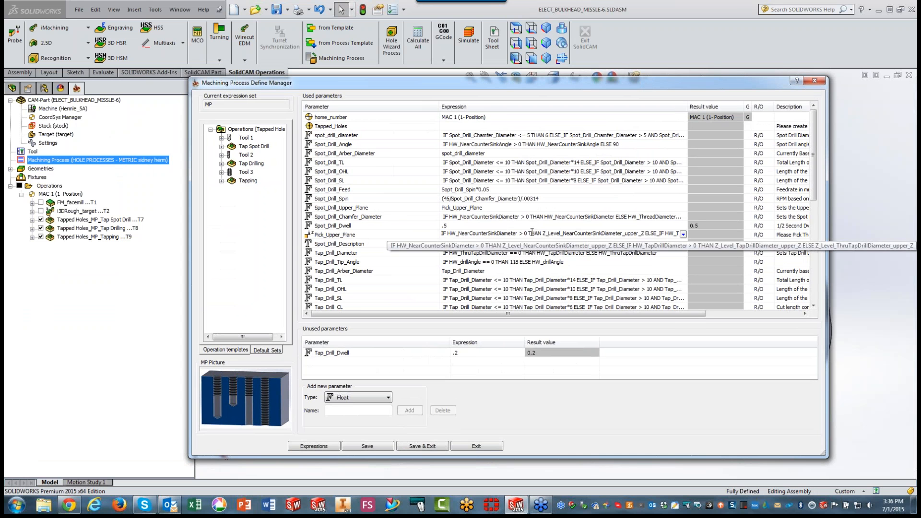
click(683, 234)
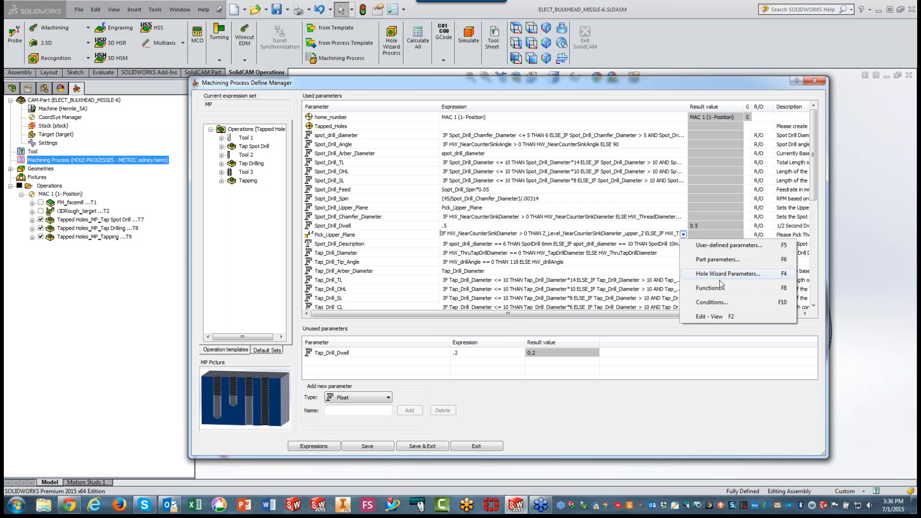
click(719, 302)
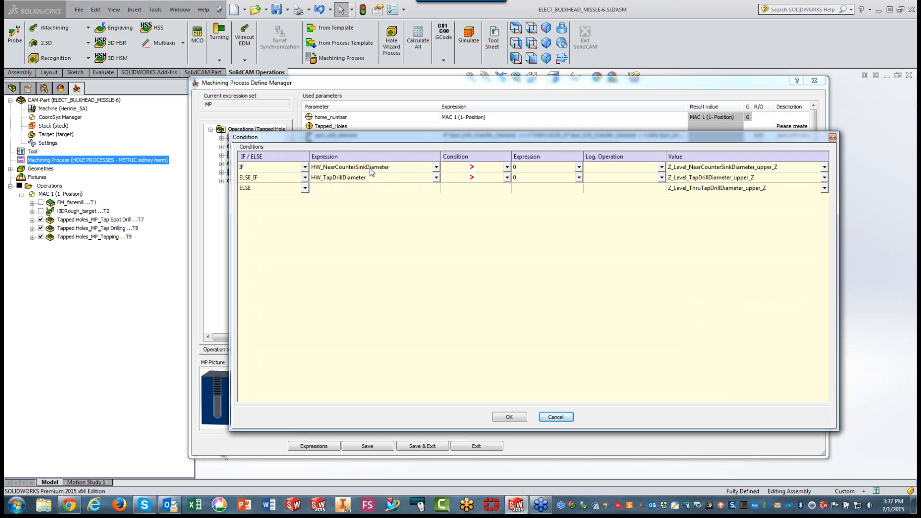
click(470, 176)
click(833, 138)
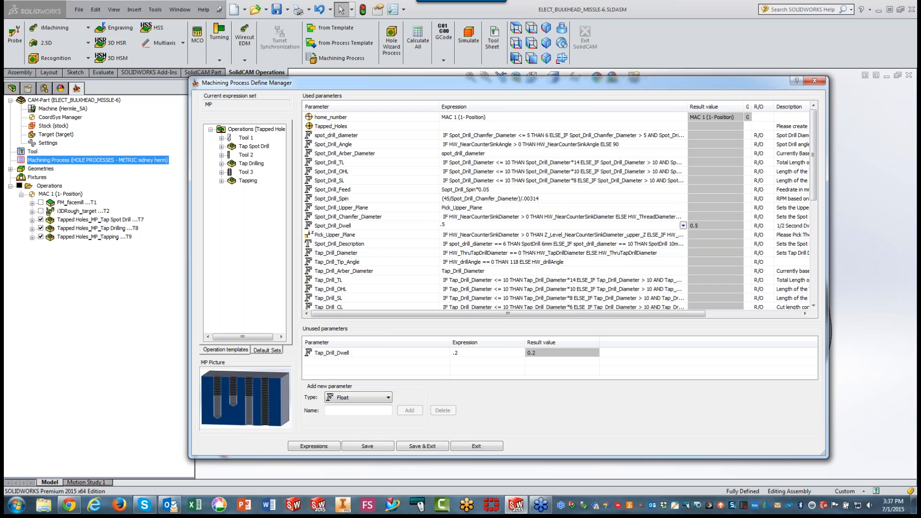
Examine the Spot_Drill_Chamfer_Diameter expression among the Tapped Holes process parameters
click(456, 216)
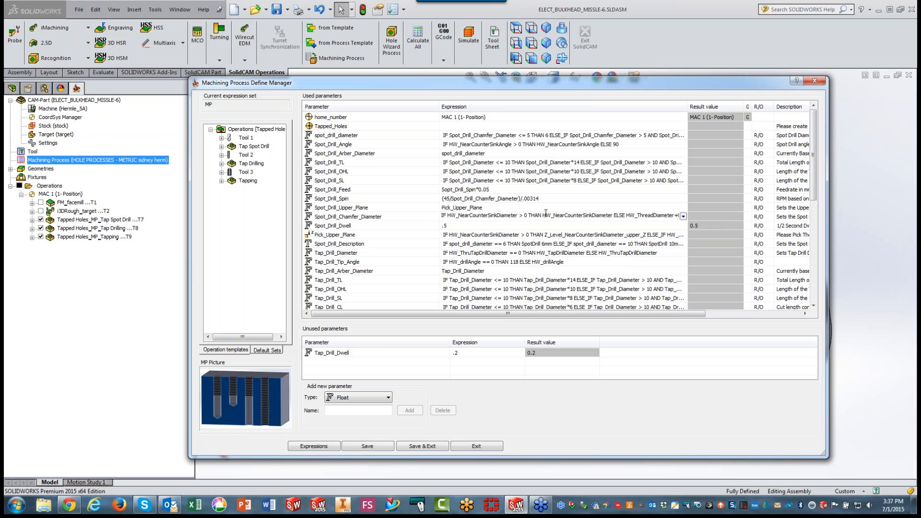
click(464, 279)
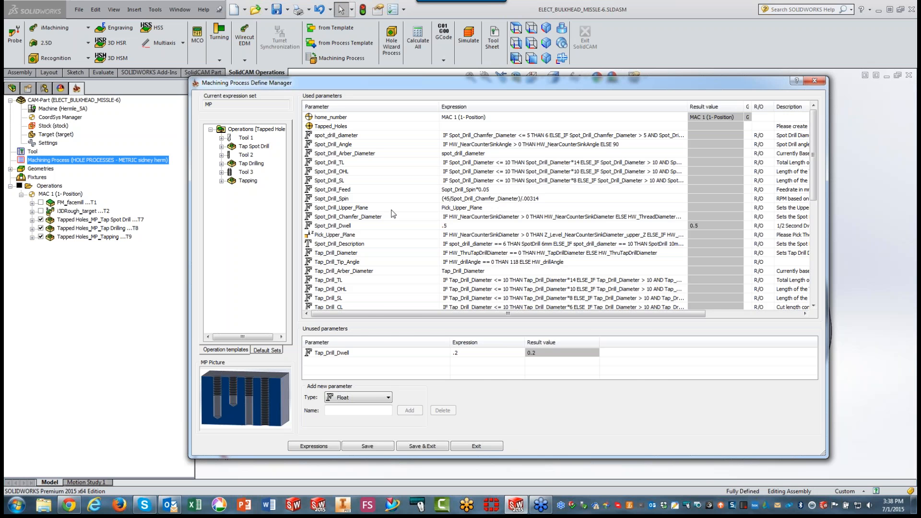
drag(514, 87, 198, 170)
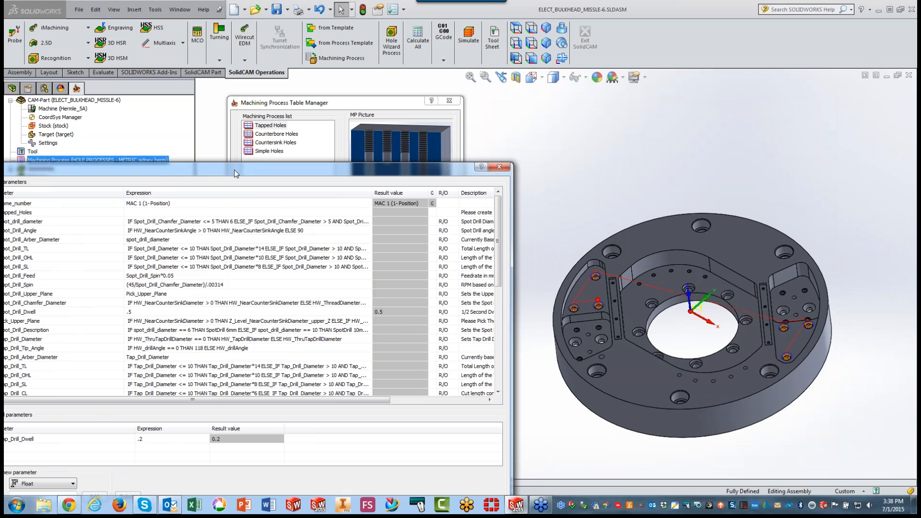
drag(257, 171, 647, 82)
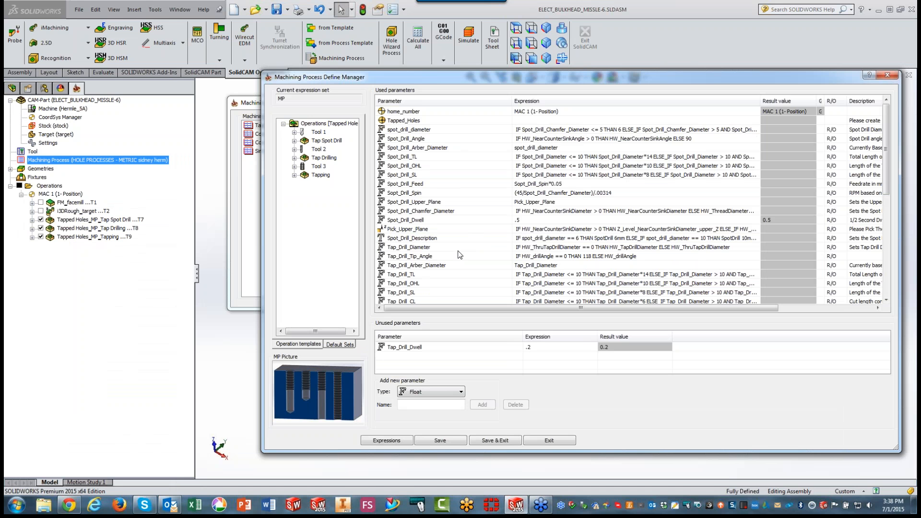
drag(489, 81, 485, 49)
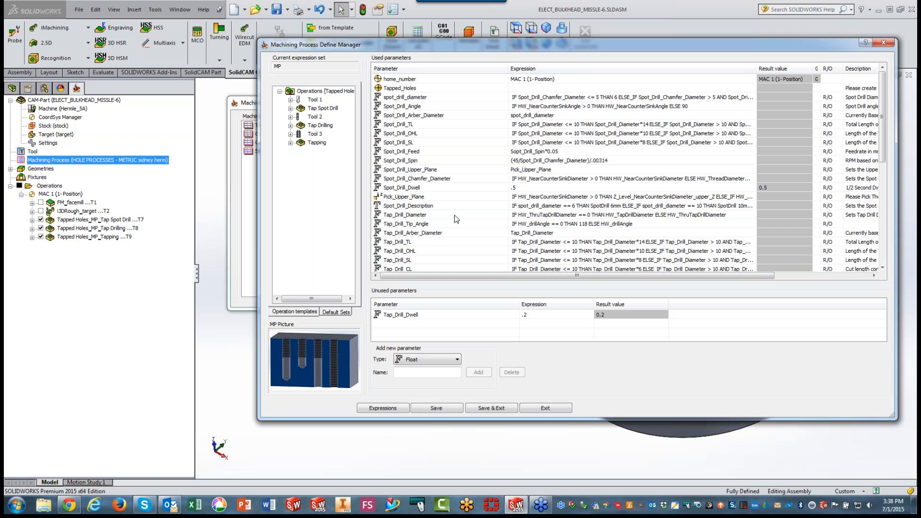
Examine the IF/ELSE conditions of the Tap_Drill_Diameter parameter, then close the process and its table without changes
click(518, 223)
click(740, 215)
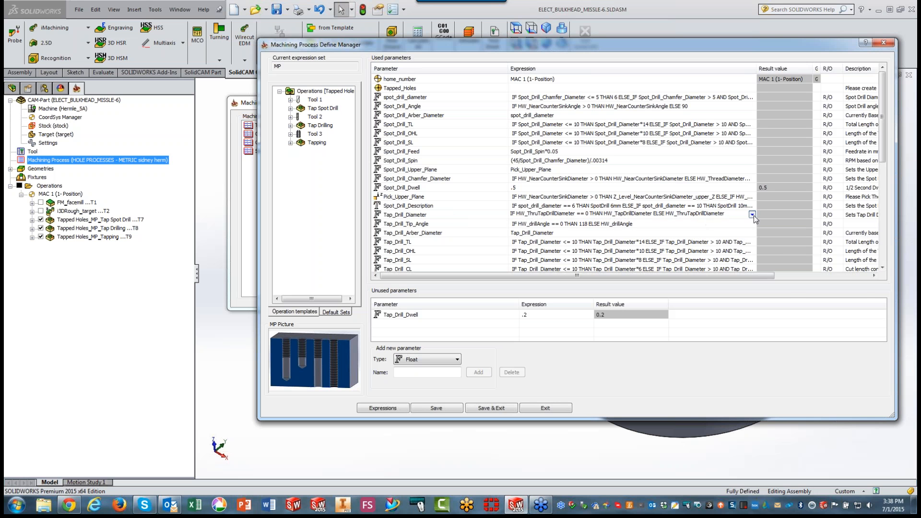
click(752, 214)
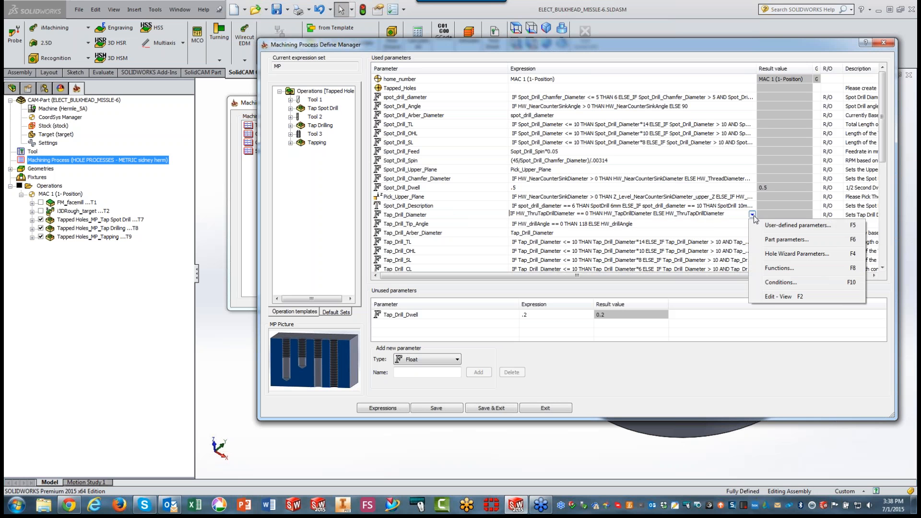
click(775, 282)
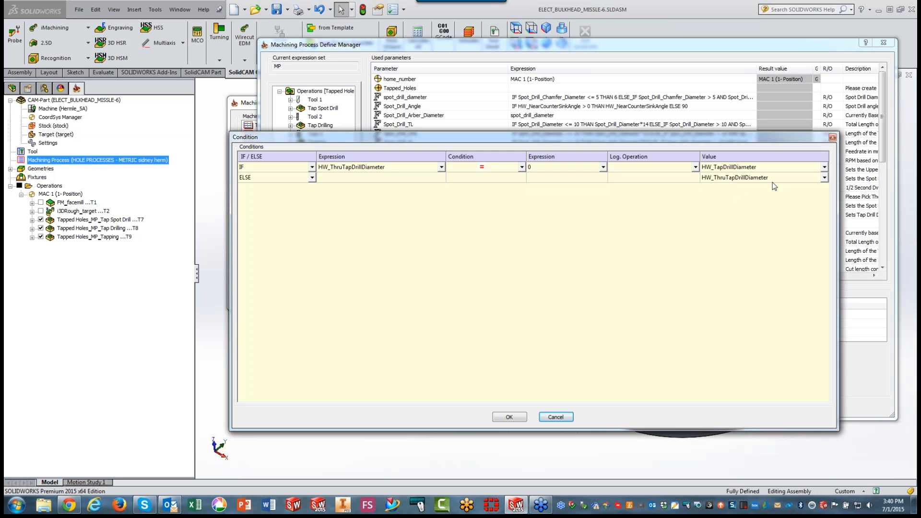
click(833, 138)
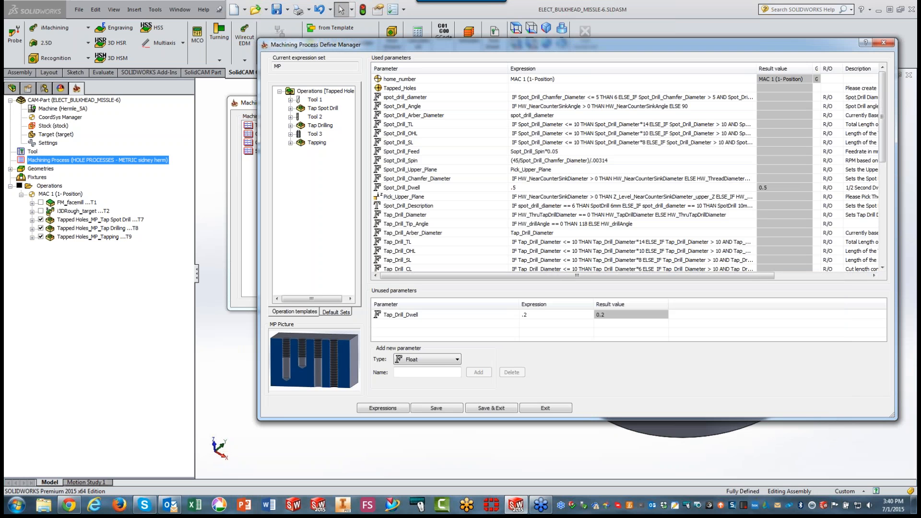
click(888, 44)
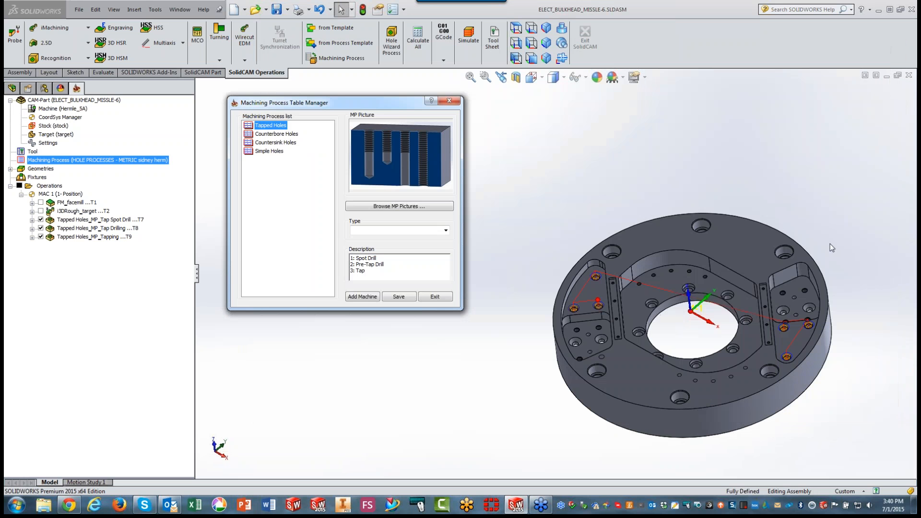
click(440, 297)
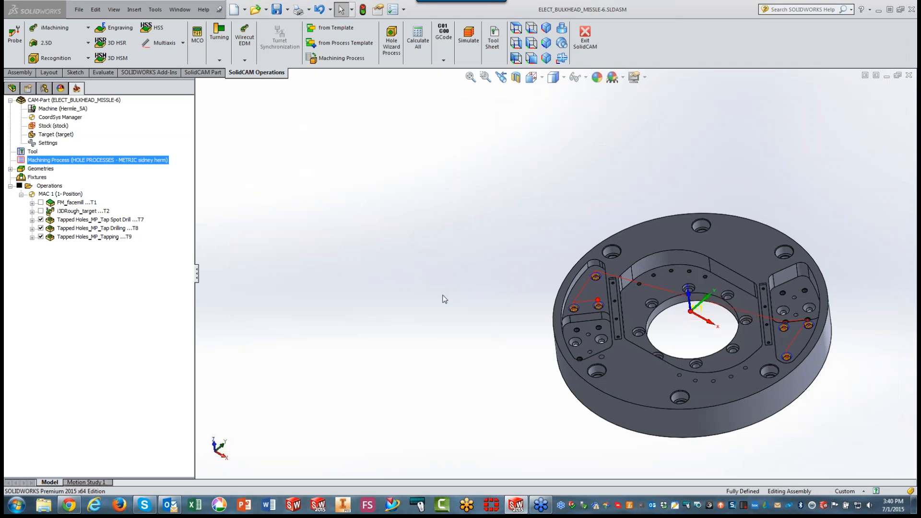
Pick the M8x1.25 tapped holes with their pattern in a tapped-hole Hole Wizard Process and dump their hole data to a text file
click(391, 45)
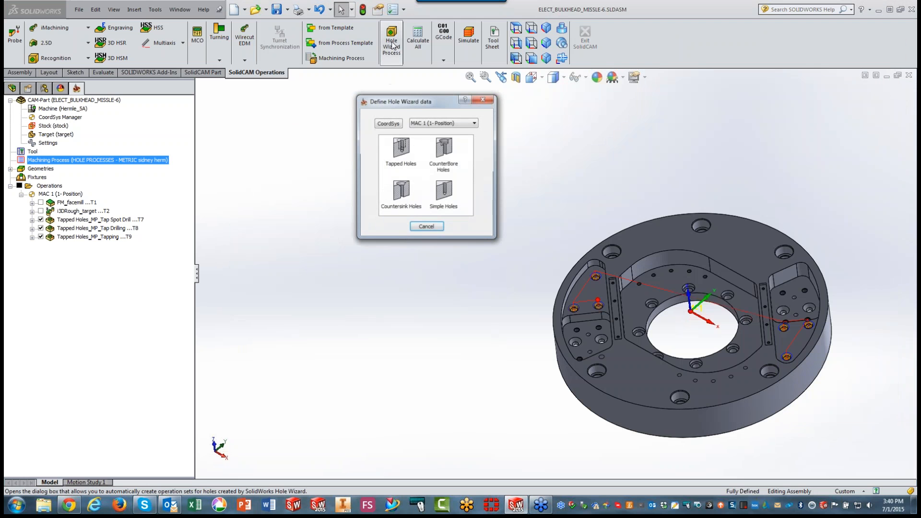
click(400, 153)
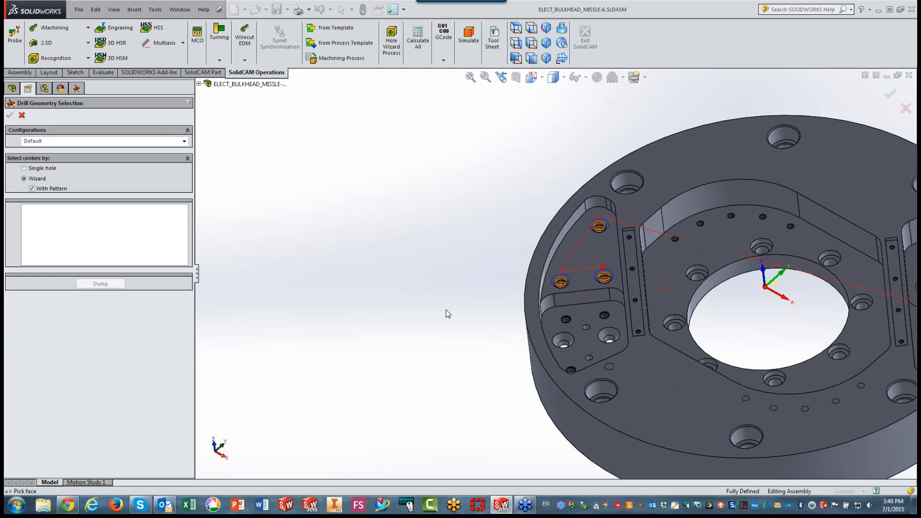
scroll(528, 323, down, 6)
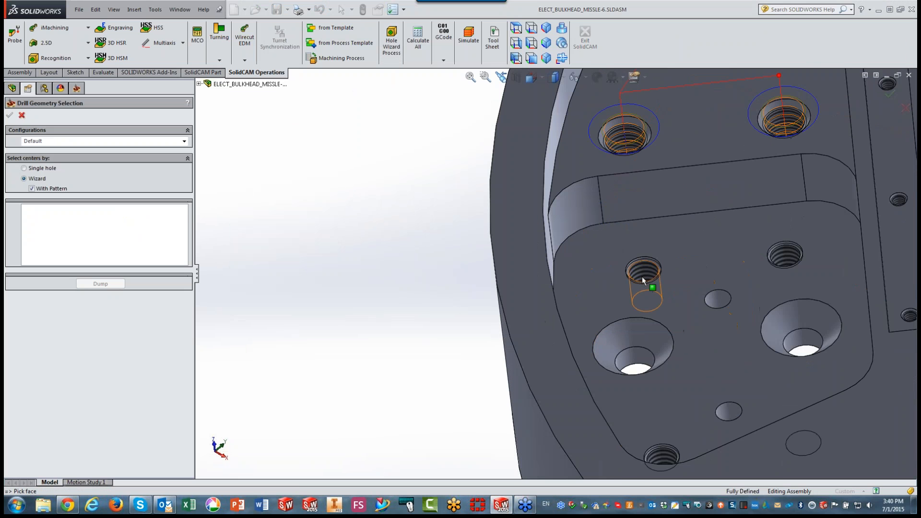
click(643, 278)
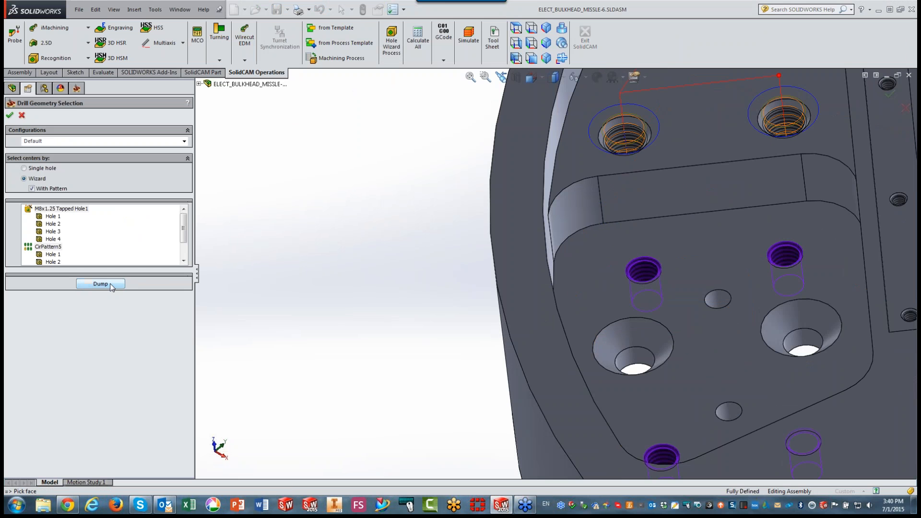
click(110, 283)
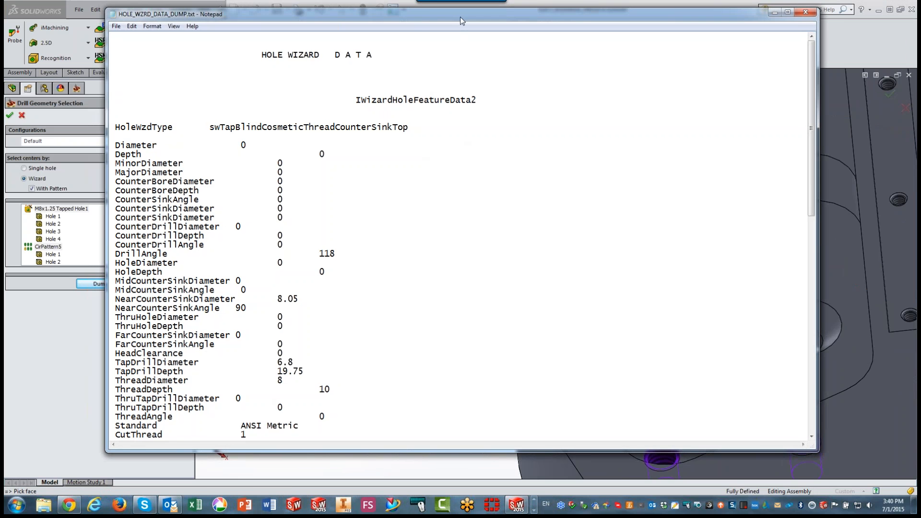
Read through the dumped Hole Wizard data of the M8x1.25 holes, then close it and cancel the Hole Wizard Process
drag(459, 16, 566, 8)
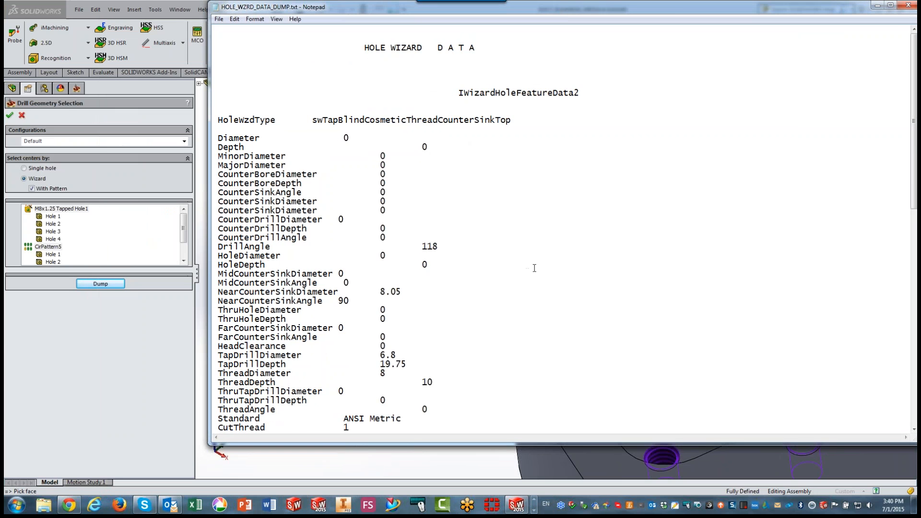
scroll(534, 268, down, 2)
scroll(534, 268, up, 1)
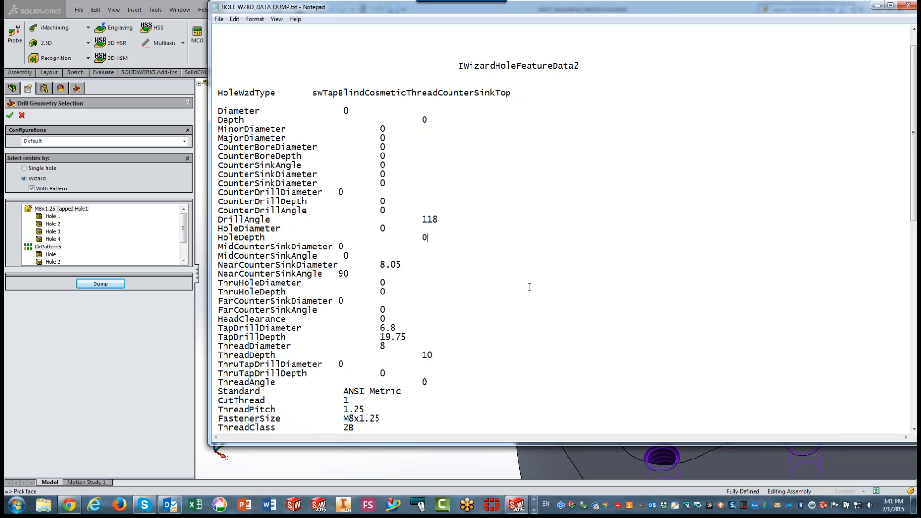
scroll(531, 287, down, 1)
scroll(533, 286, down, 1)
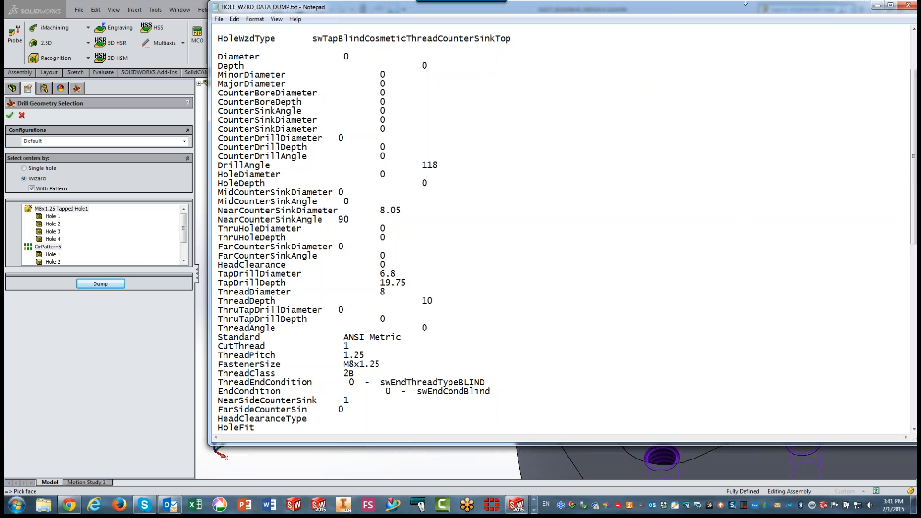
drag(736, 14, 634, 20)
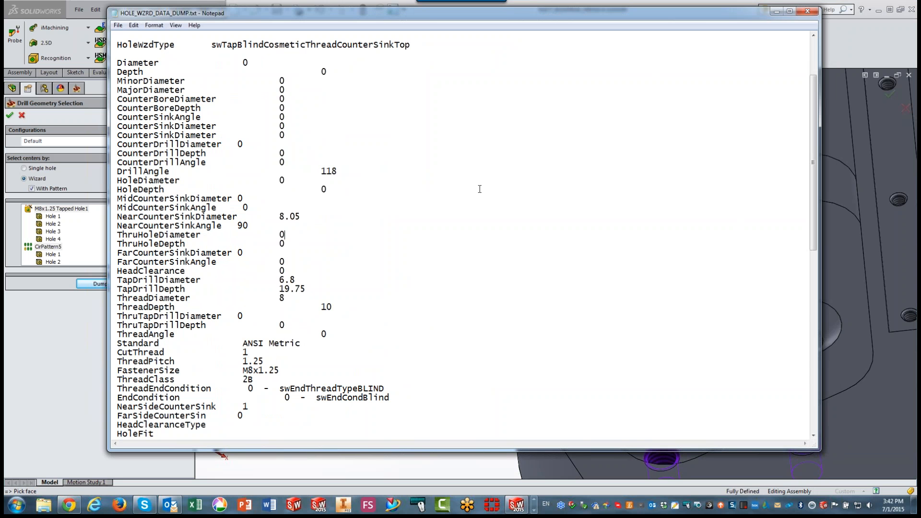
click(807, 11)
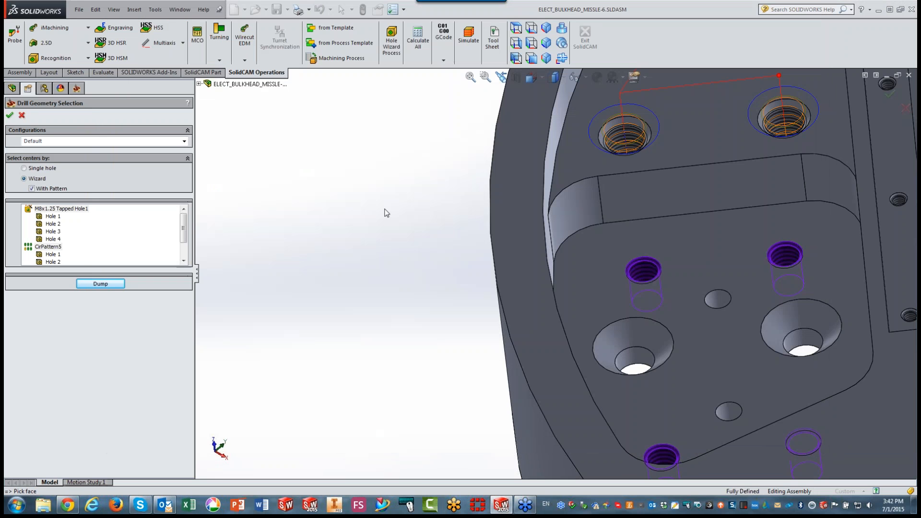
click(22, 116)
click(426, 228)
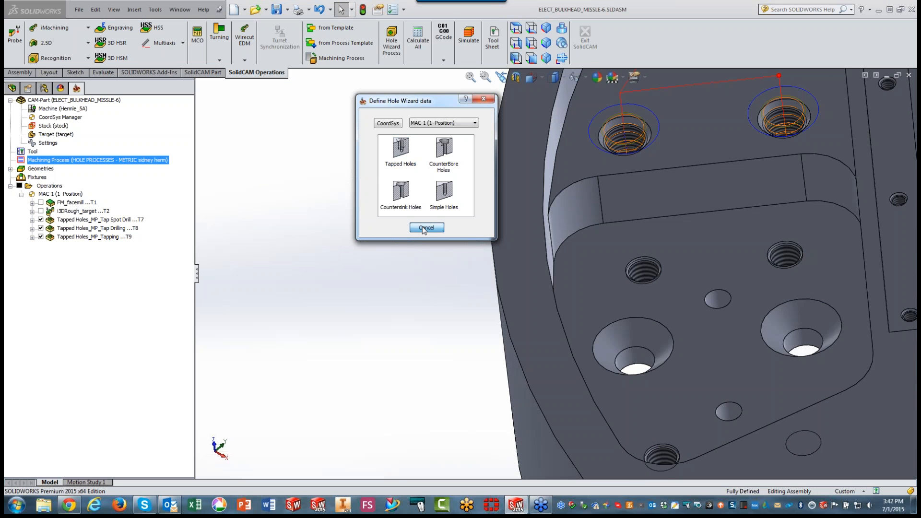
scroll(748, 306, up, 5)
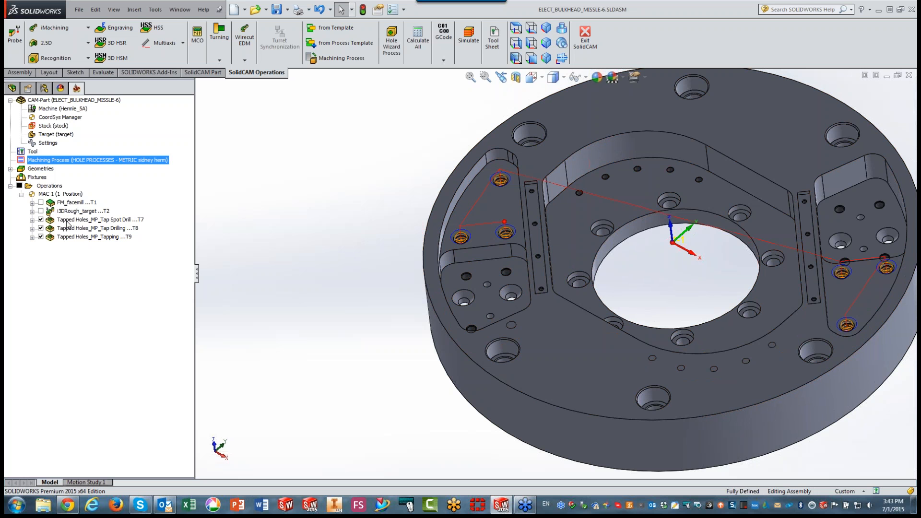
Hide the tool paths of all operations and turn off the tool path preview after calculation for 2.5D Milling in the CAM settings
click(19, 186)
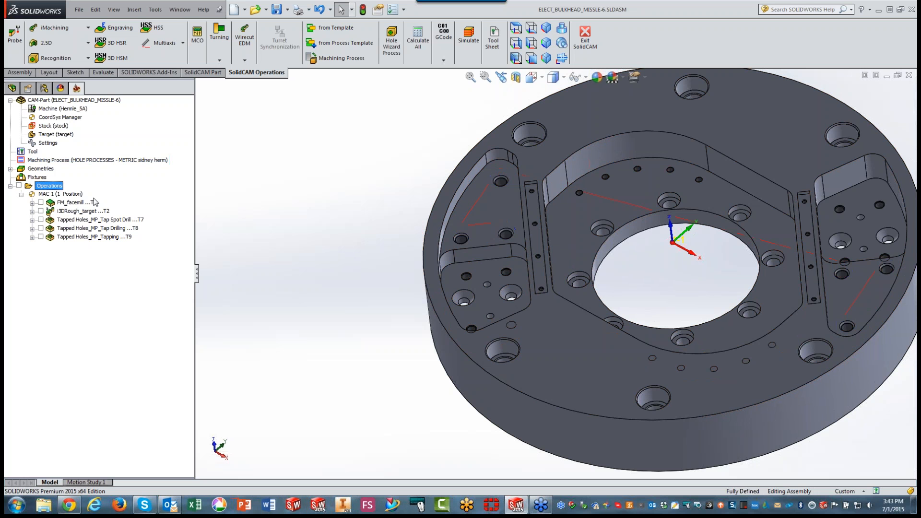
click(191, 73)
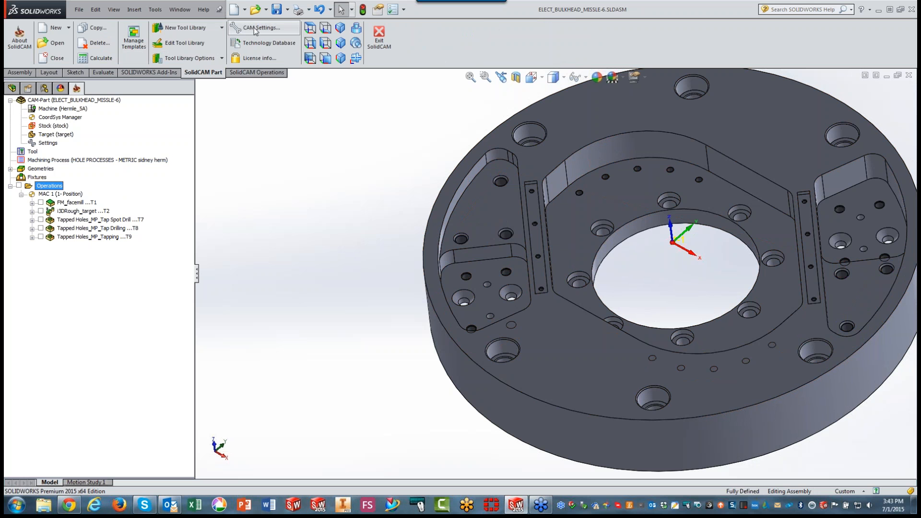
click(255, 28)
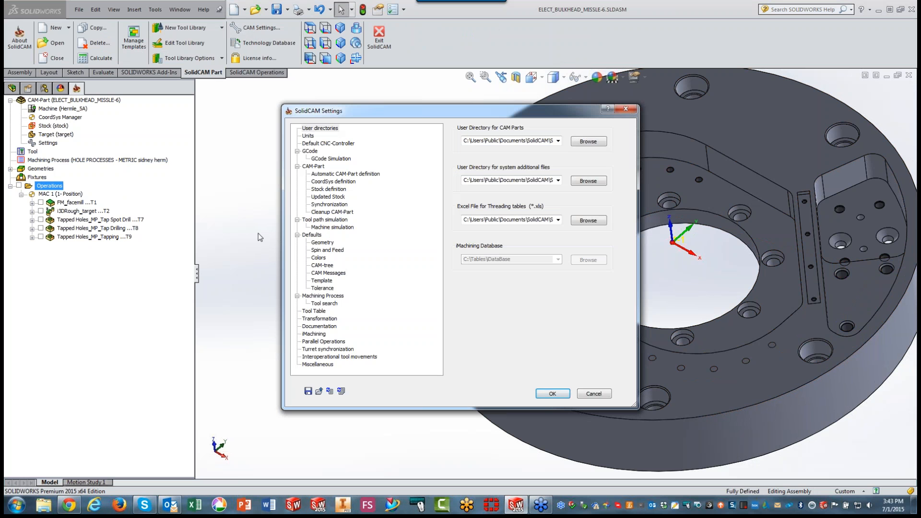
click(320, 220)
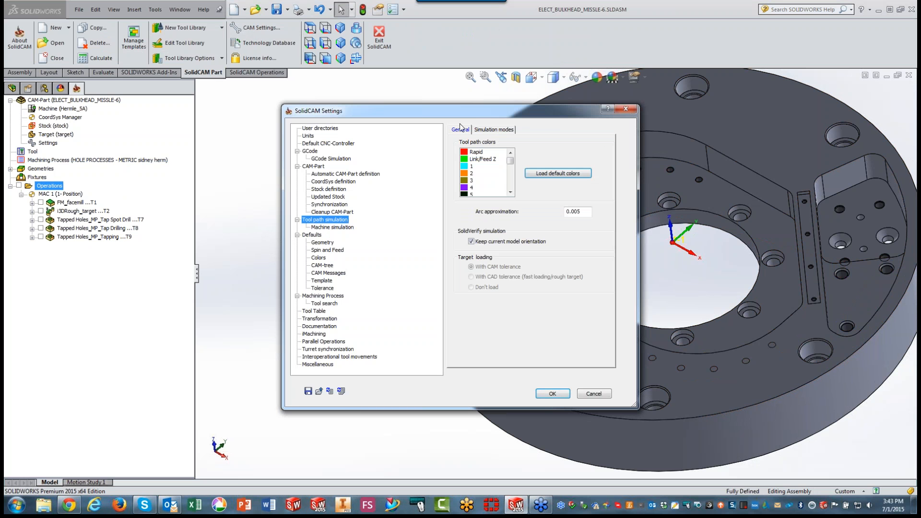
click(501, 131)
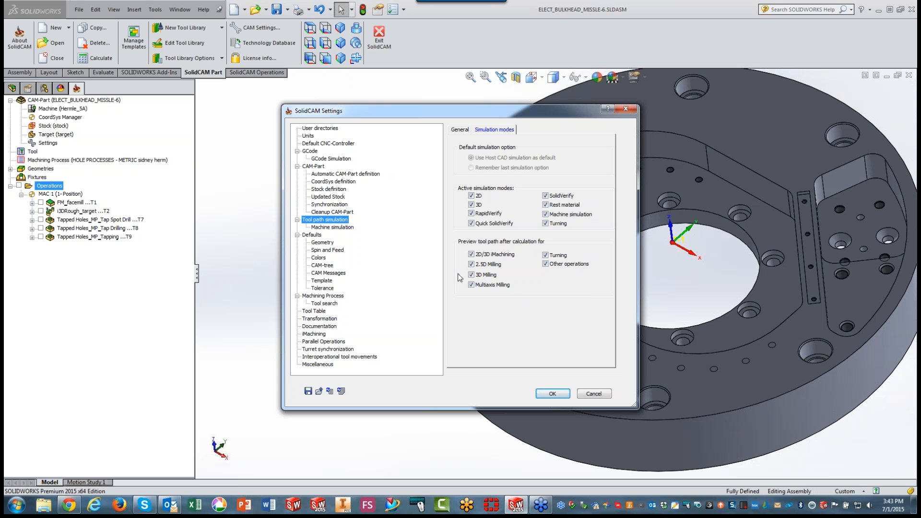
click(471, 264)
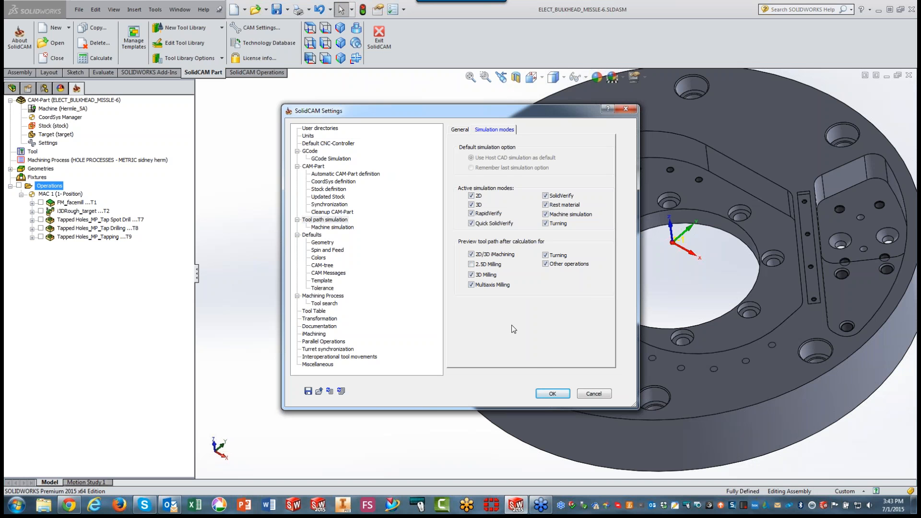
click(552, 393)
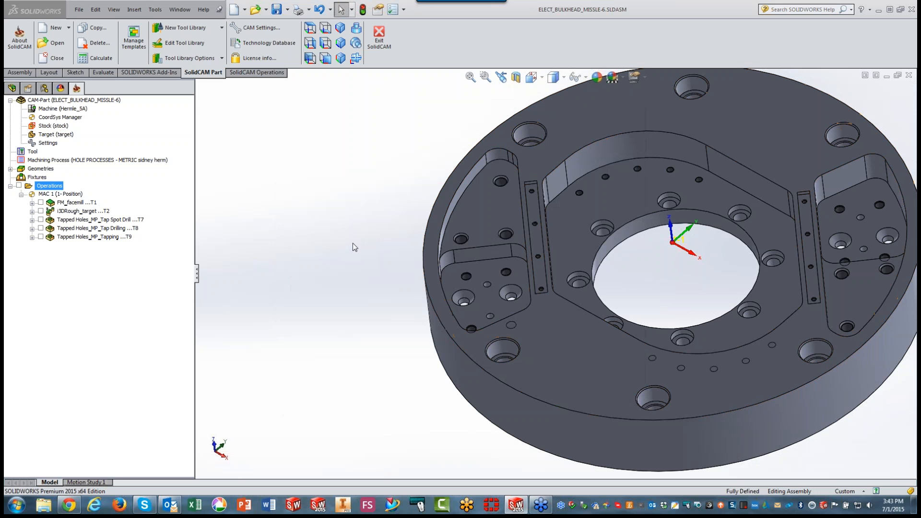
Generate a second set of tapped-hole operations with the Hole Wizard Process on the same M10x1.0 tapped holes, then hide their tool paths
click(244, 73)
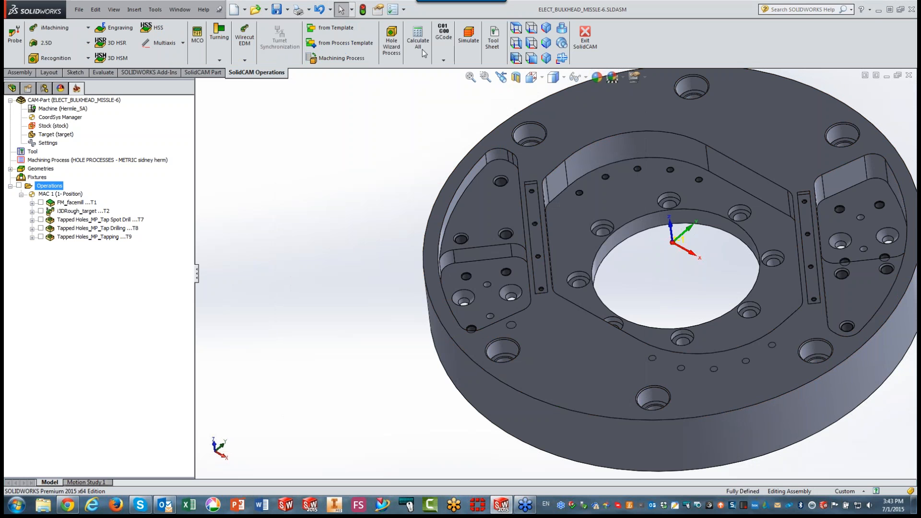
click(393, 44)
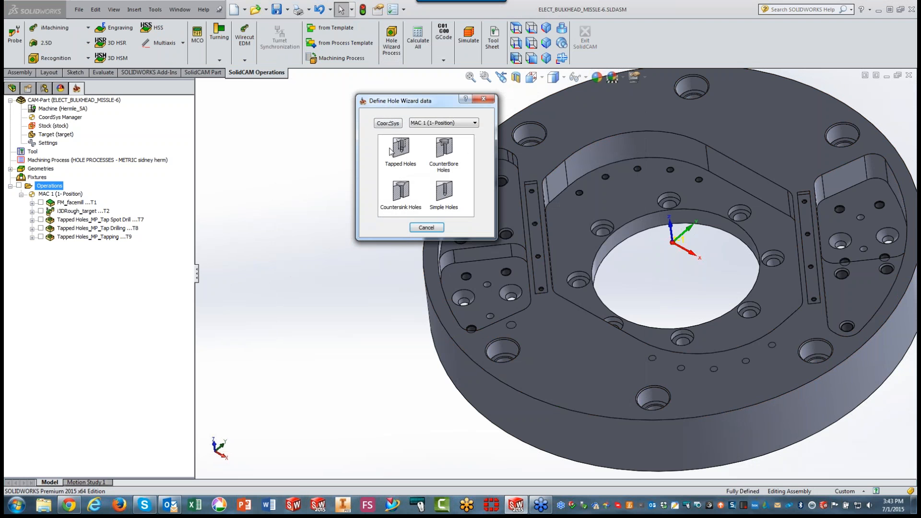
click(401, 151)
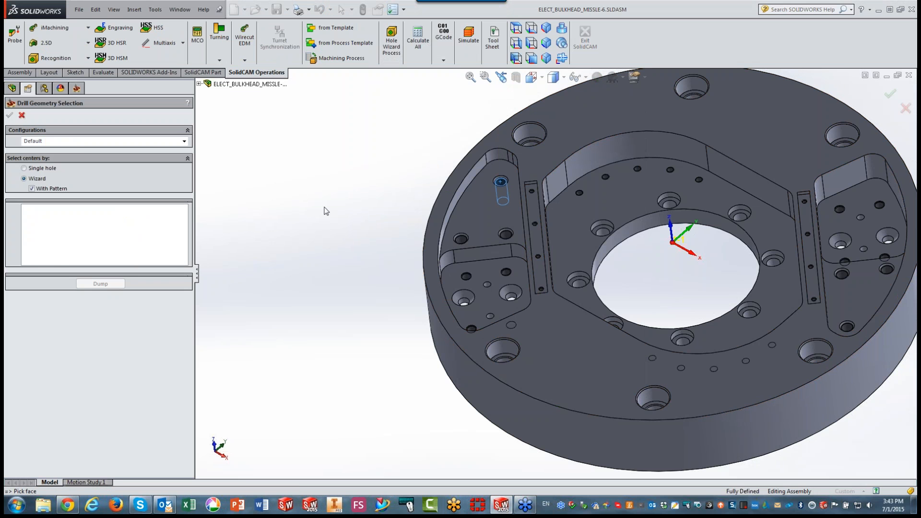
click(10, 115)
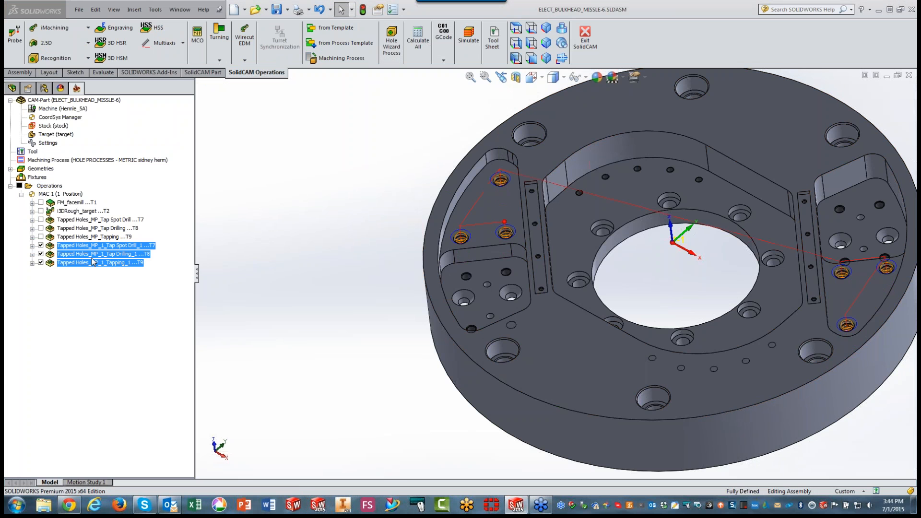
click(41, 254)
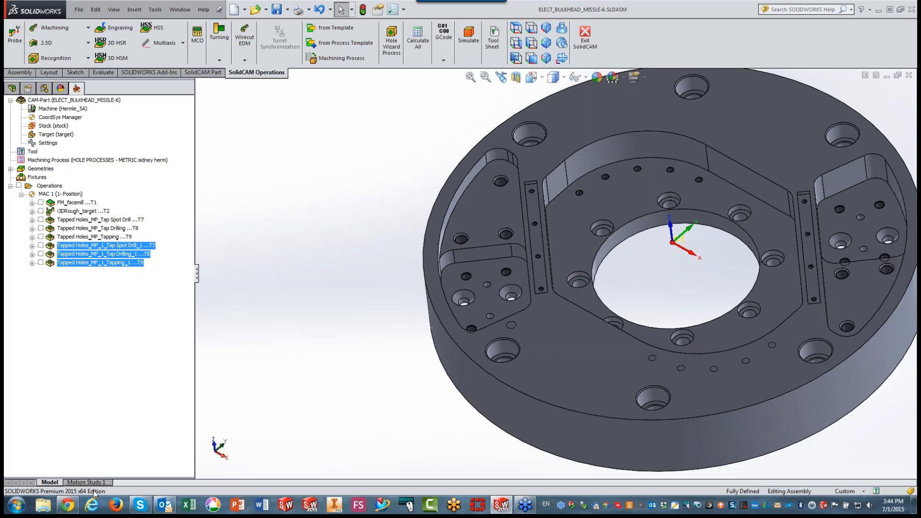
Switch to Internet Explorer and open the webinar recordings page of the SolidCAM website
click(92, 505)
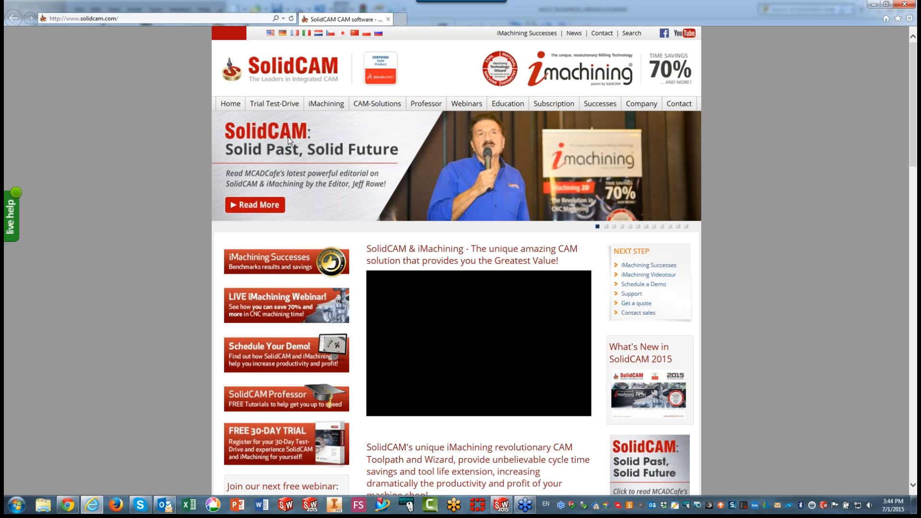
mouse_move(465, 104)
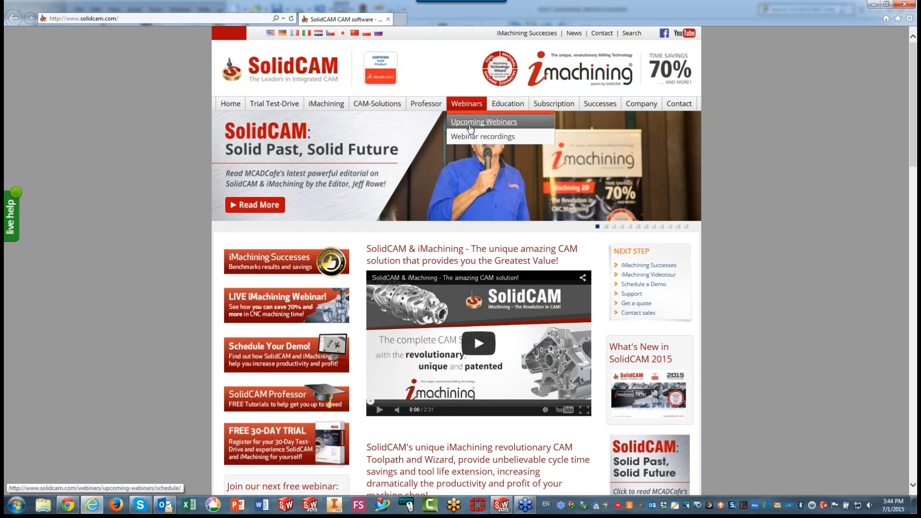
click(470, 139)
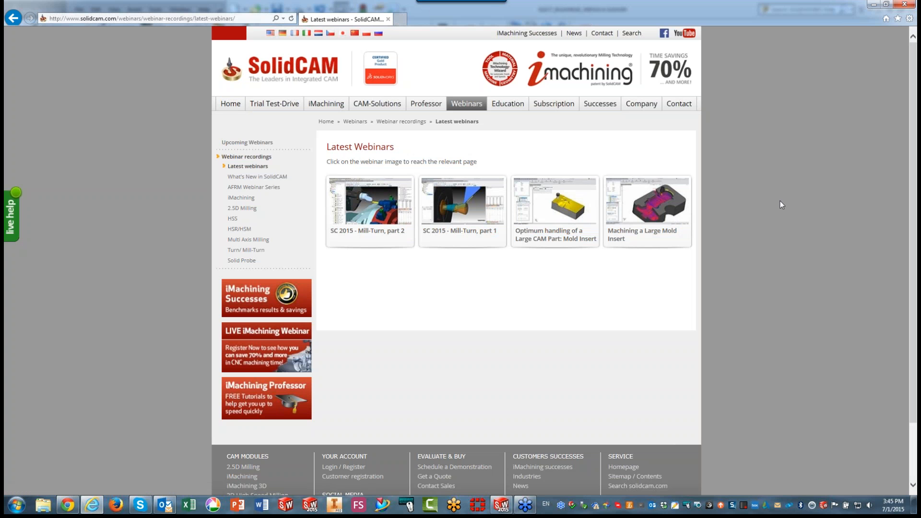
click(887, 152)
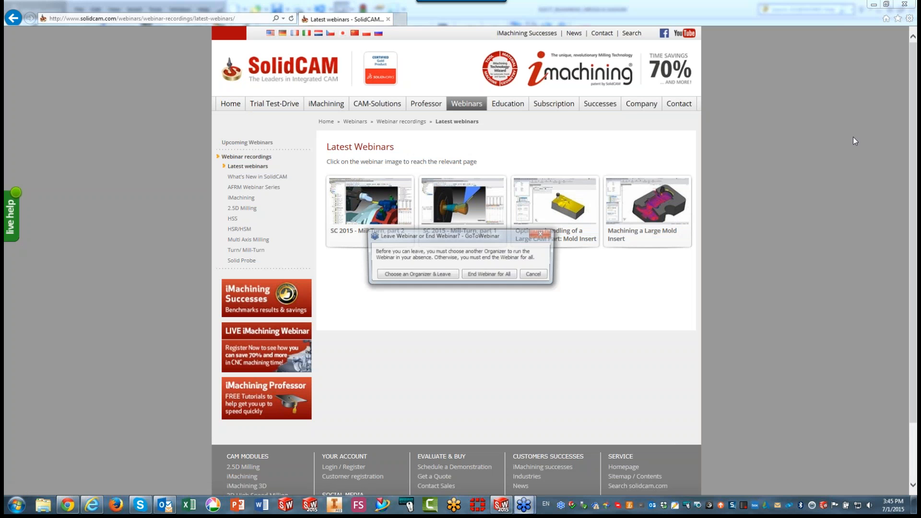
click(475, 274)
click(474, 271)
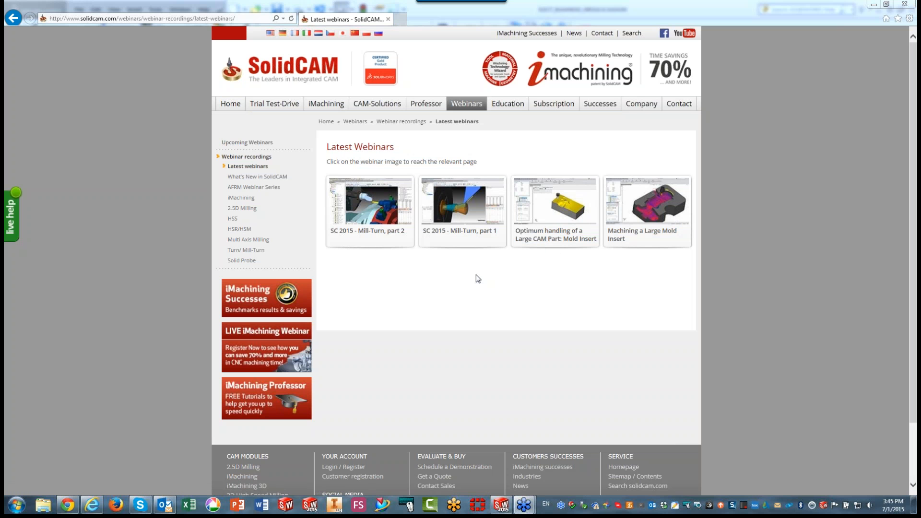